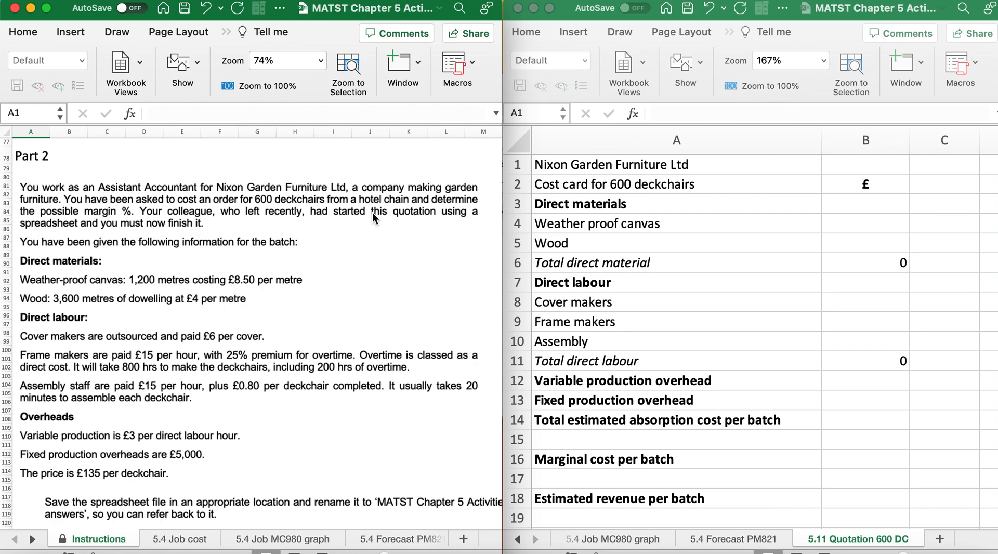
# Read through the Part 2 instructions for the 600-deckchair quotation, including the cost data and the ten required tasks
pyautogui.scroll(-3, 372, 213)
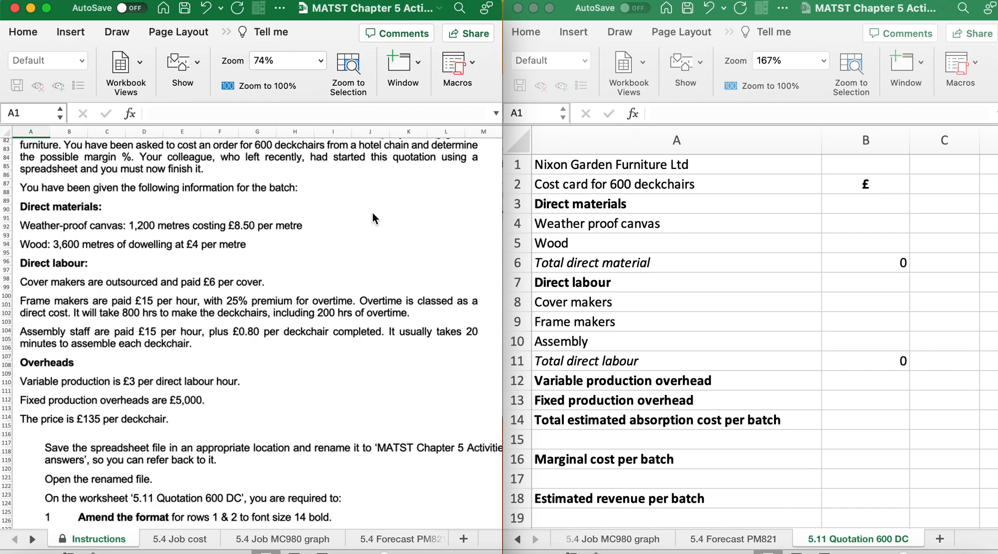
pyautogui.scroll(-3, 372, 213)
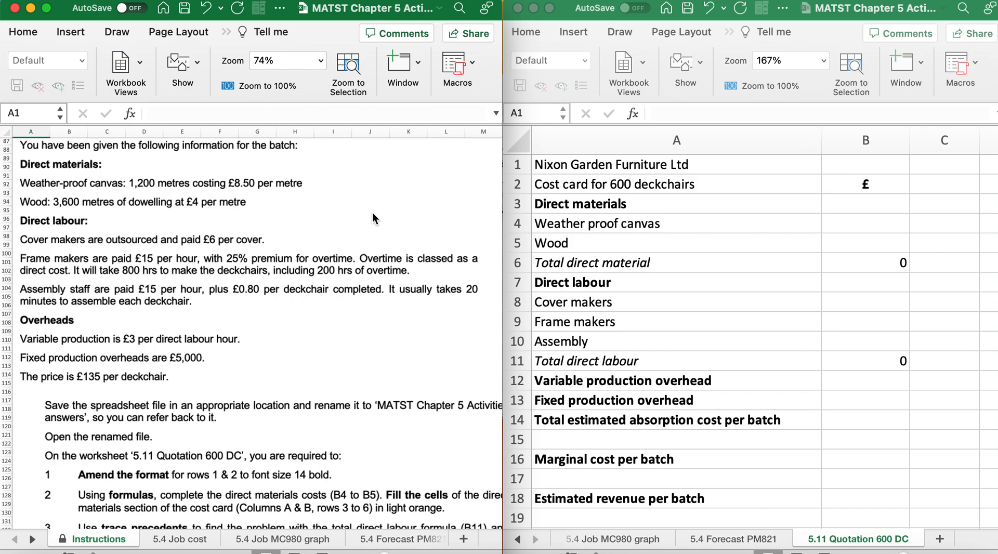
pyautogui.scroll(-2, 373, 213)
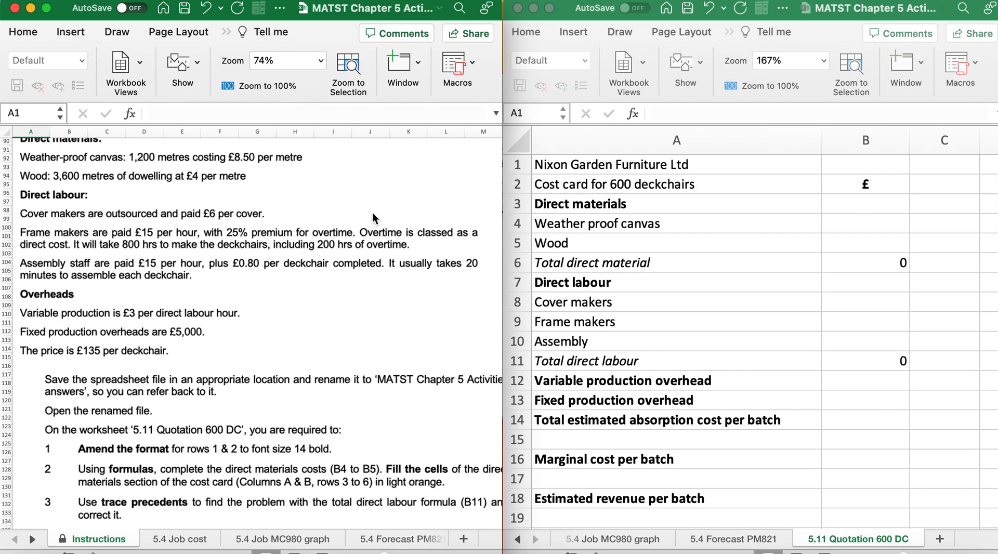
pyautogui.scroll(-3, 372, 213)
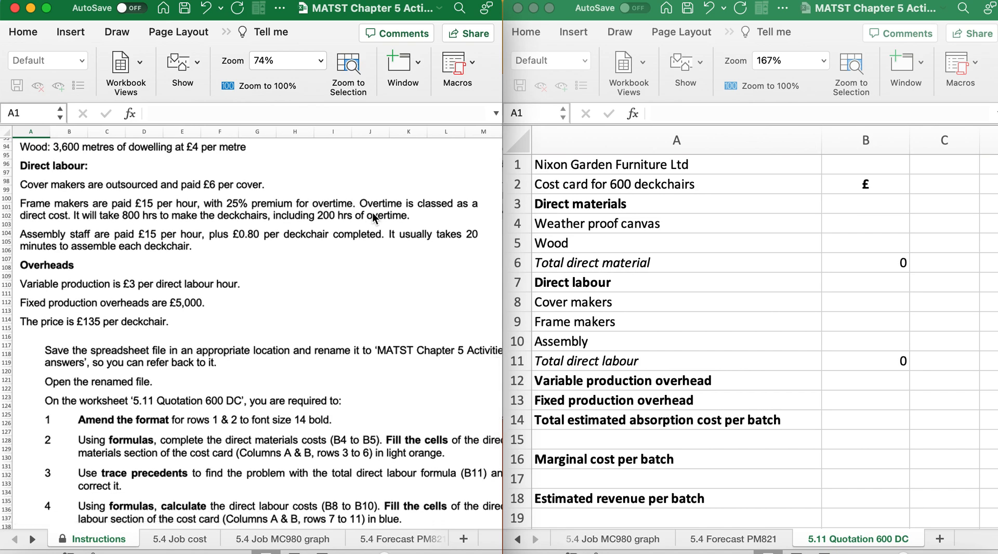
pyautogui.scroll(-2, 374, 217)
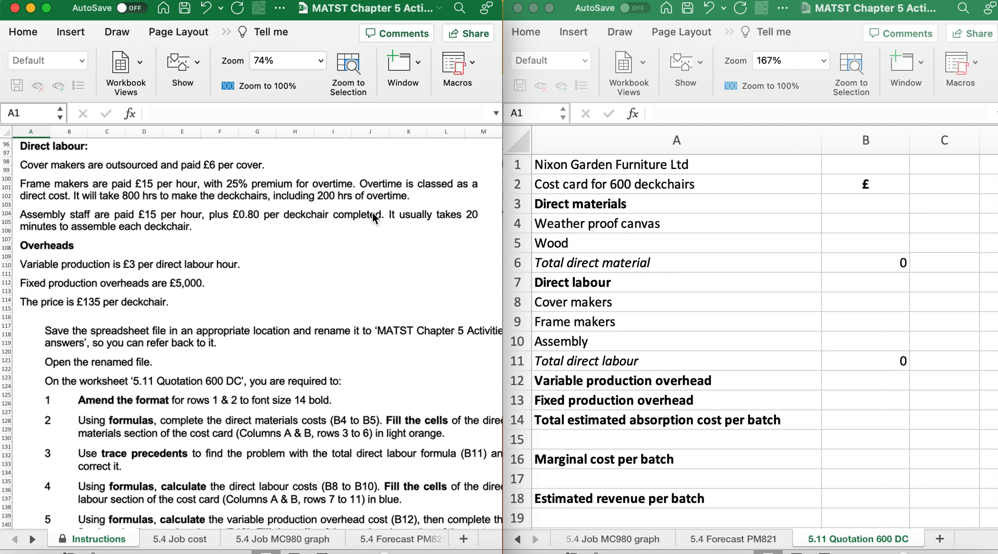
pyautogui.scroll(-4, 372, 213)
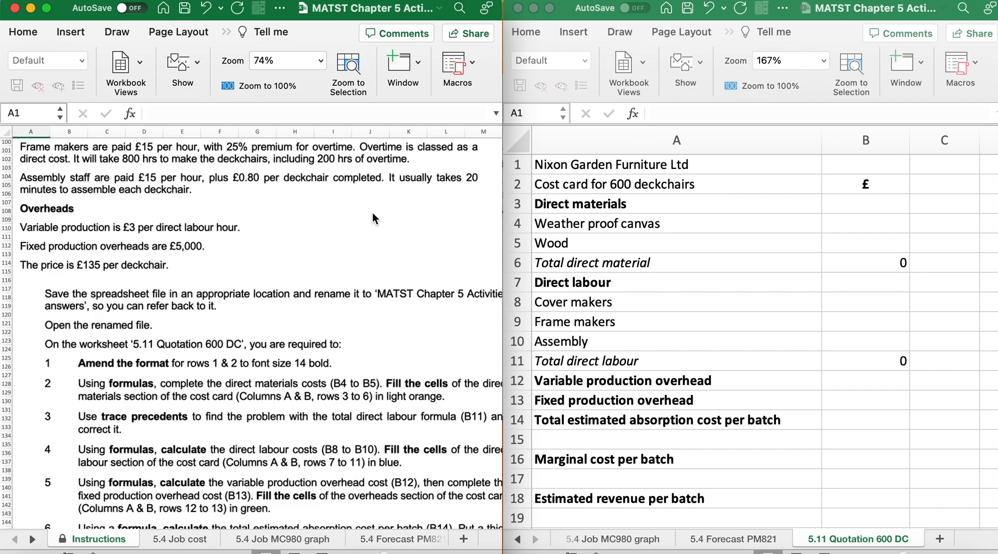
pyautogui.scroll(-1, 372, 213)
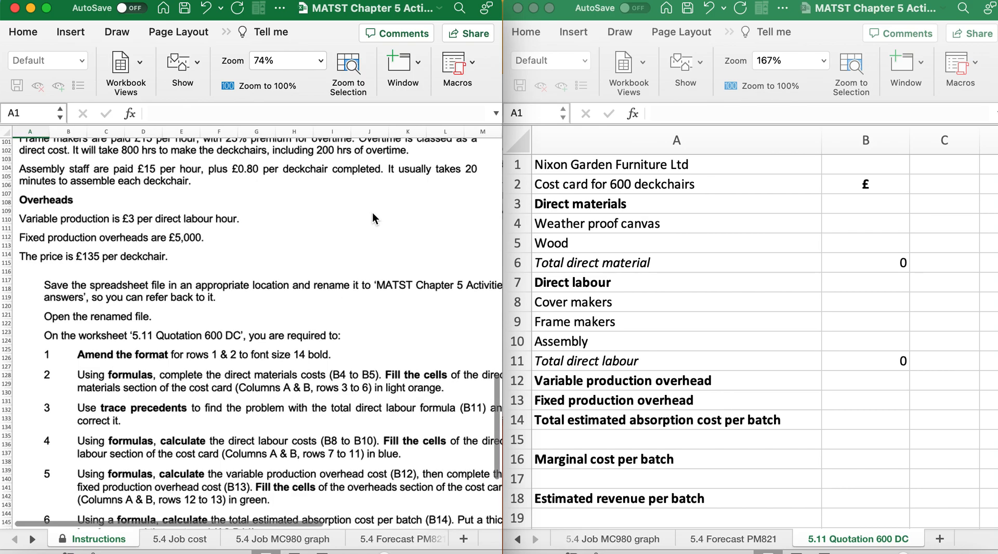
pyautogui.scroll(-1, 370, 205)
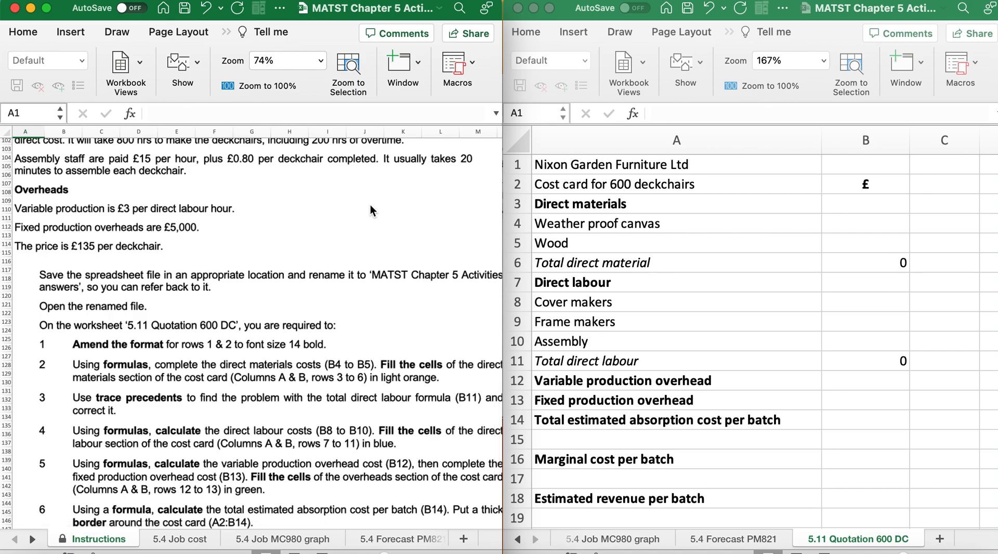
pyautogui.scroll(-1, 370, 206)
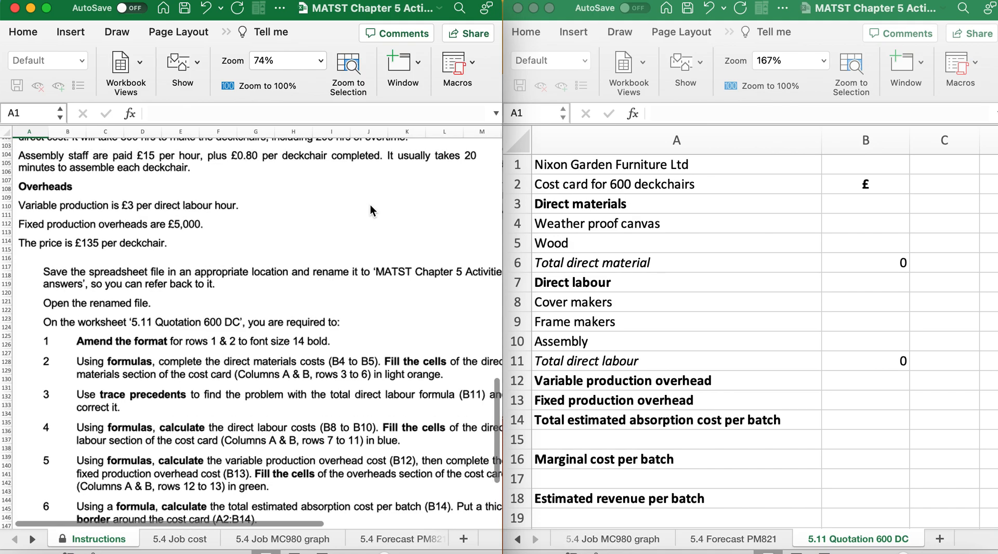
pyautogui.scroll(-2, 370, 206)
pyautogui.scroll(-1, 370, 210)
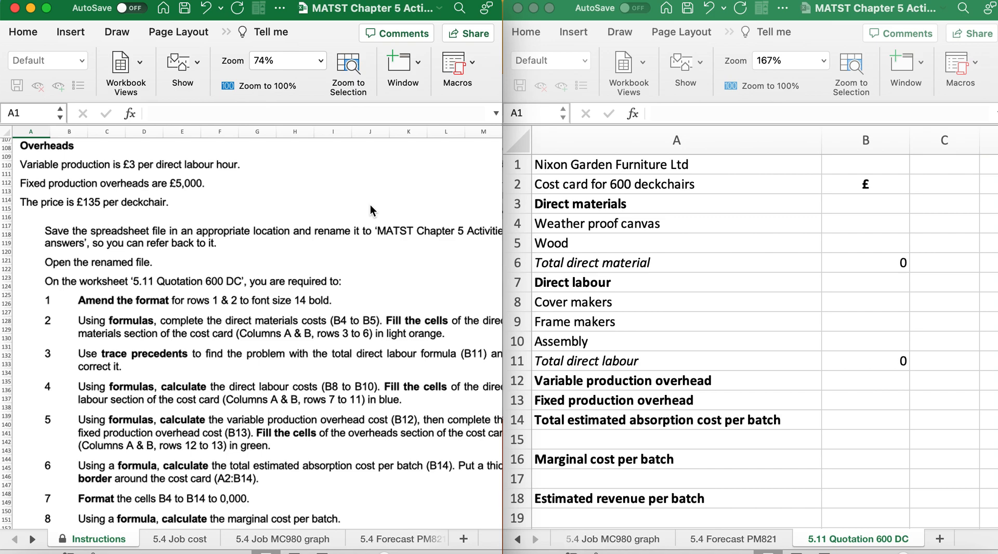
pyautogui.scroll(-3, 370, 206)
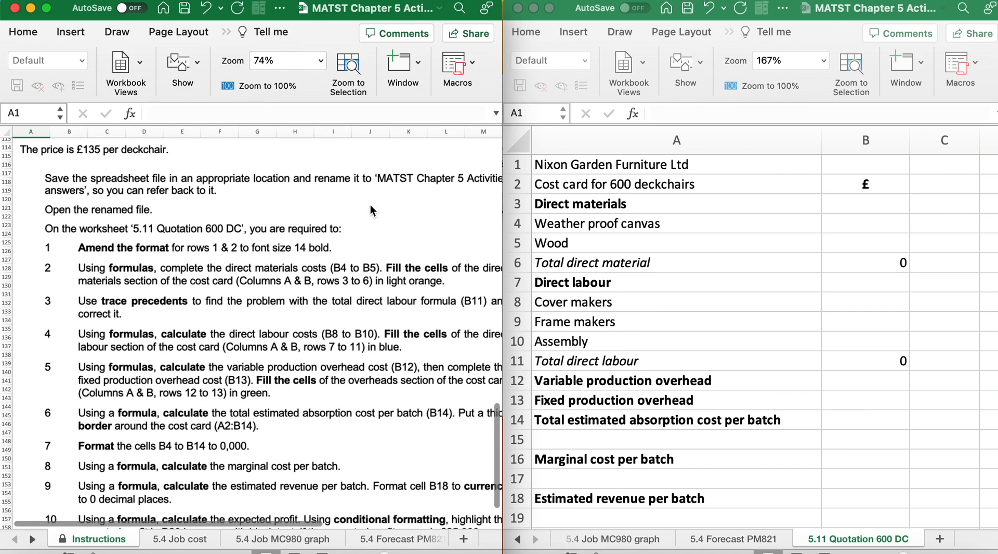
pyautogui.scroll(-1, 370, 204)
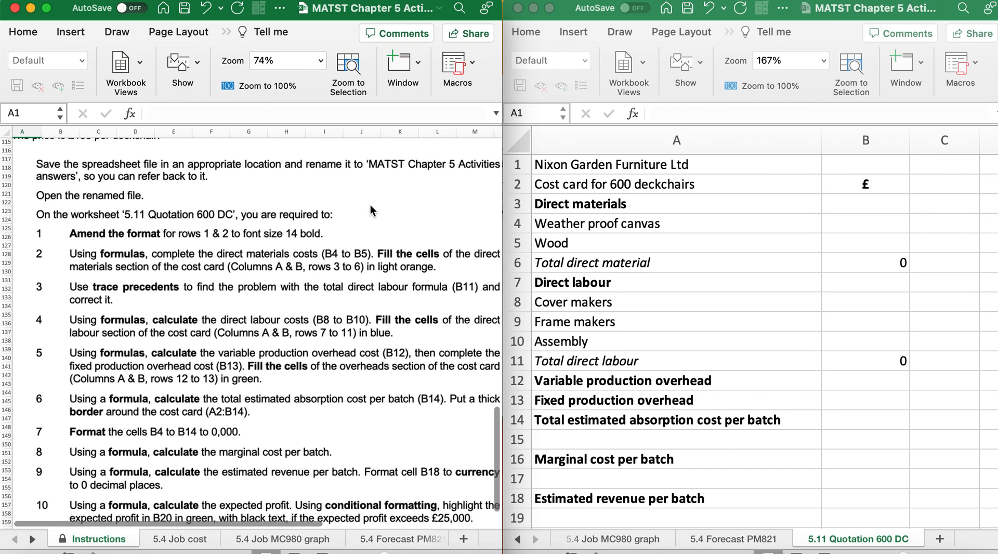
pyautogui.scroll(-1, 370, 204)
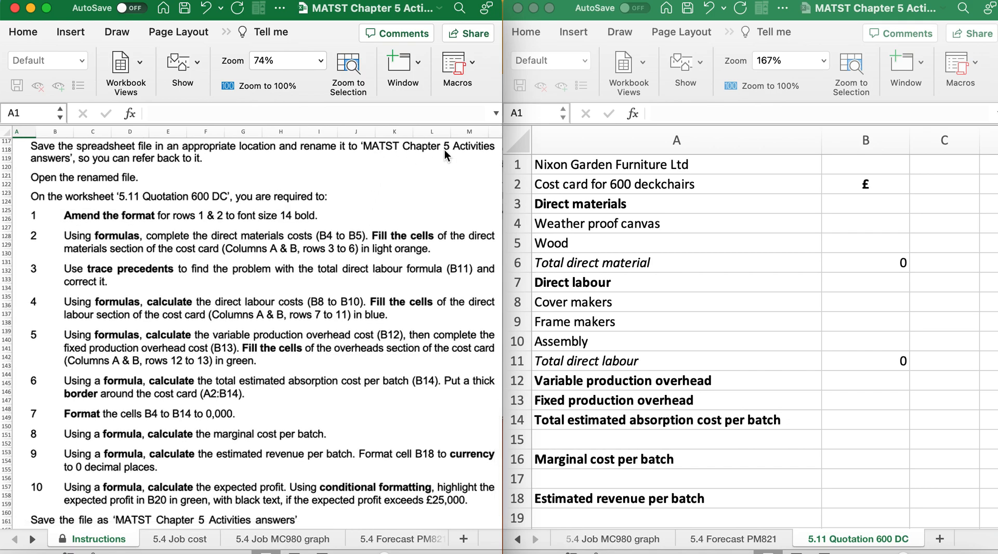
# Save a copy of the workbook in the Chapter 5 folder as 'MATST Chapter 5 Activities answers', based on the existing answersP1 file name
pyautogui.click(90, 1)
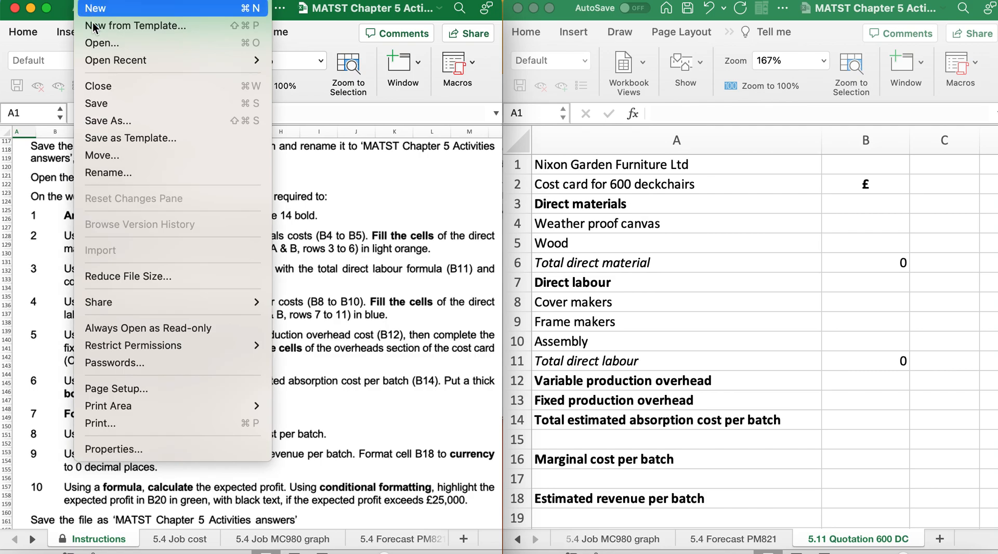
pyautogui.click(107, 116)
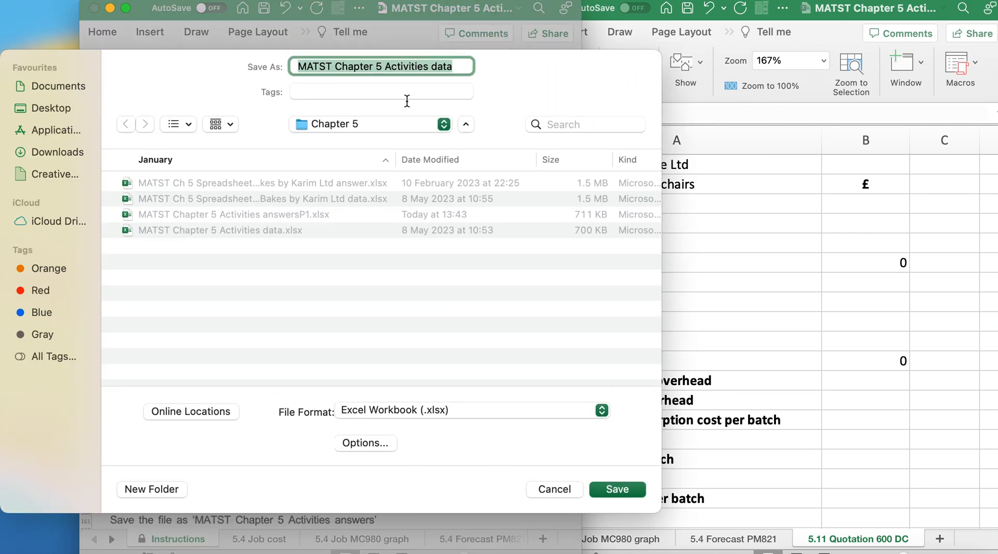
pyautogui.click(311, 214)
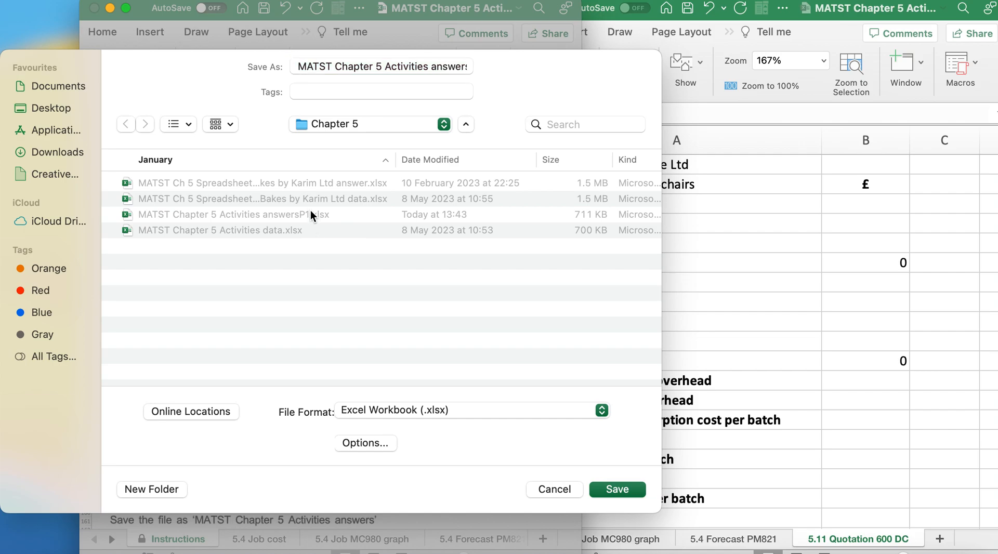
pyautogui.click(451, 68)
pyautogui.press('Right')
pyautogui.press('Right')
pyautogui.press('Right')
pyautogui.press('Right')
pyautogui.press('Right')
pyautogui.press('Right')
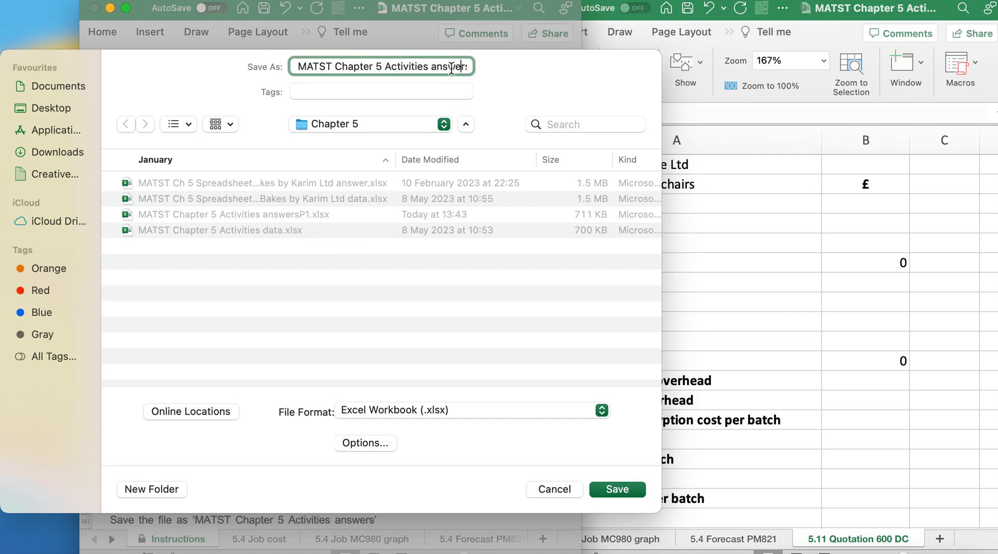
pyautogui.press('BackSpace')
pyautogui.press('BackSpace')
pyautogui.press('Return')
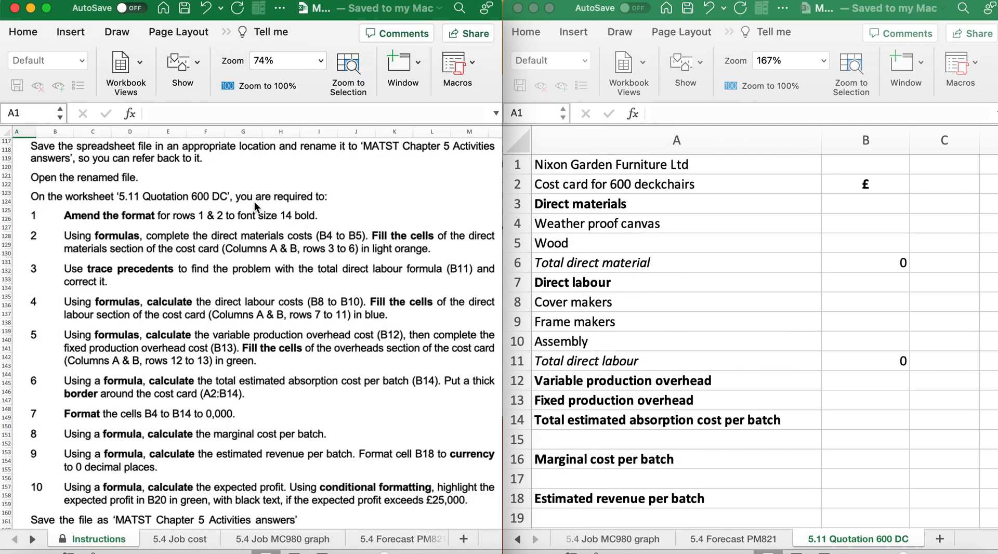
# Format rows 1 and 2 of the 5.11 Quotation 600 DC worksheet in bold, font size 14
pyautogui.scroll(-3, 255, 207)
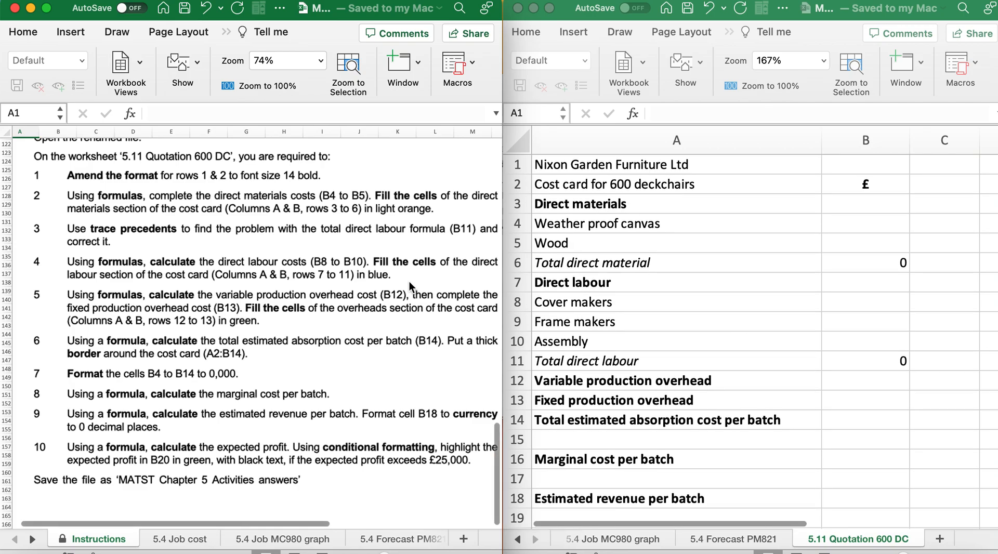
pyautogui.scroll(-3, 260, 338)
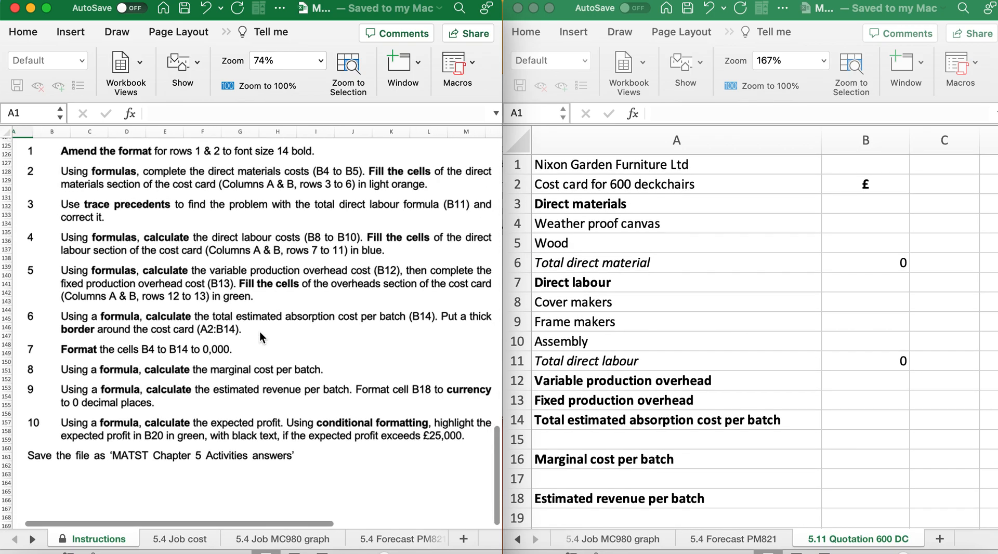
pyautogui.click(518, 167)
pyautogui.moveTo(517, 166); pyautogui.dragTo(517, 186)
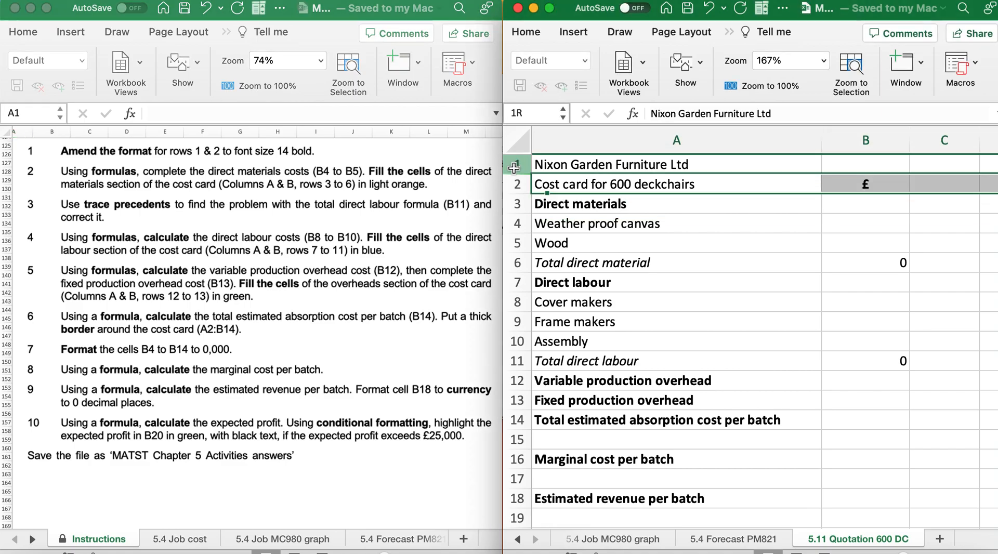
pyautogui.click(521, 34)
pyautogui.click(602, 66)
pyautogui.click(638, 110)
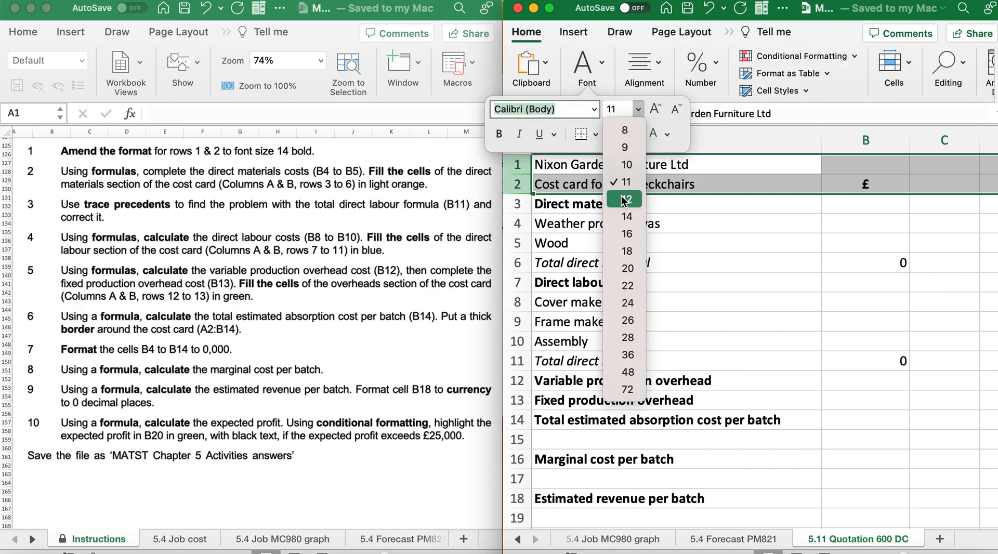
pyautogui.click(626, 216)
pyautogui.click(500, 134)
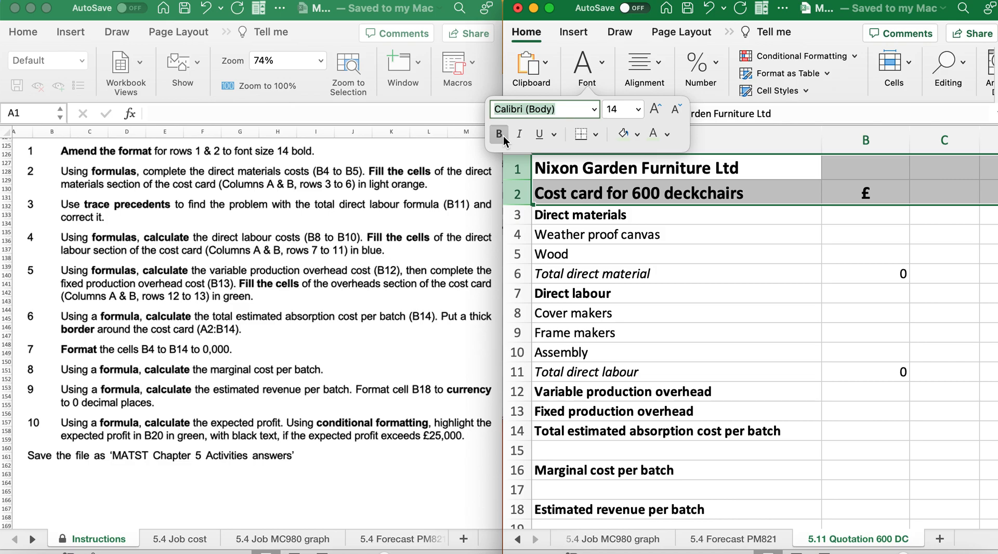
pyautogui.click(605, 235)
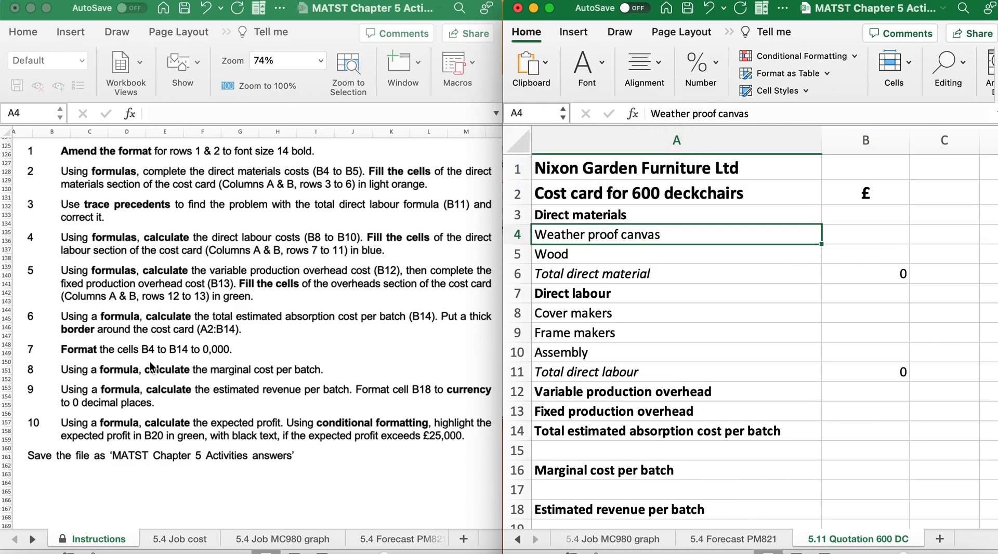
# Calculate the weather proof canvas cost in B4 with the formula =(1200*8.50) and check the entered formula
pyautogui.scroll(-1, 153, 368)
pyautogui.hscroll(1, 154, 368)
pyautogui.scroll(-1, 151, 367)
pyautogui.hscroll(1, 151, 367)
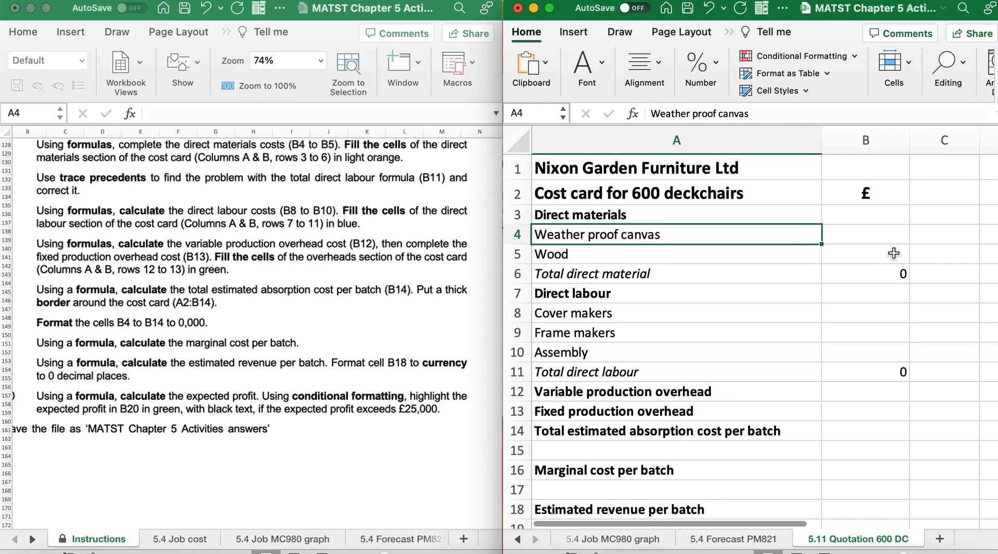
pyautogui.click(880, 241)
pyautogui.scroll(10, 470, 281)
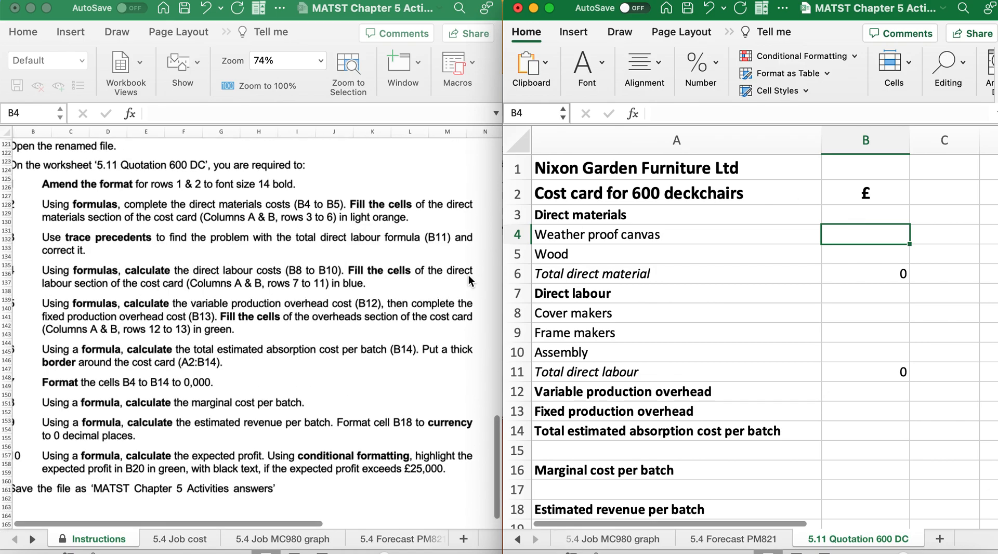
pyautogui.scroll(-5, 469, 281)
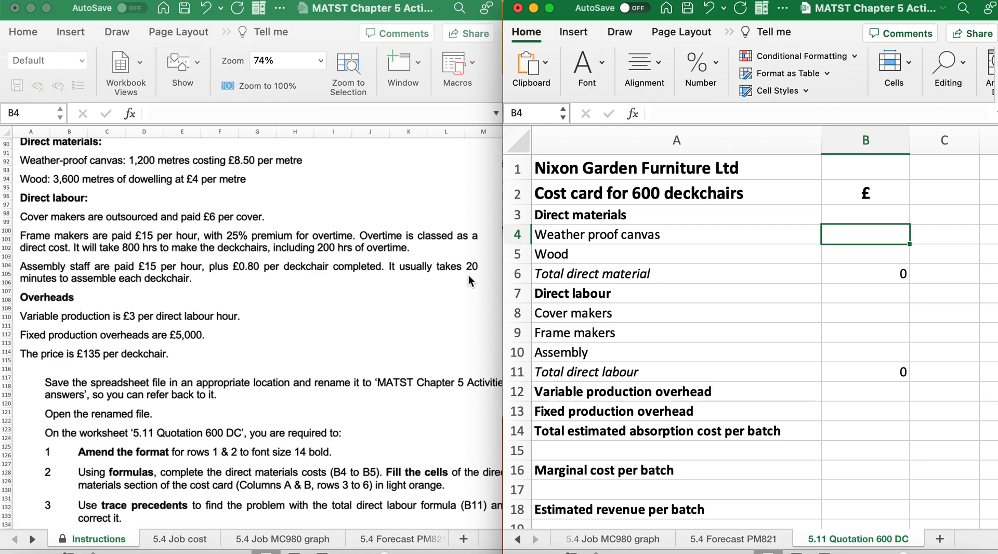
pyautogui.write('=(')
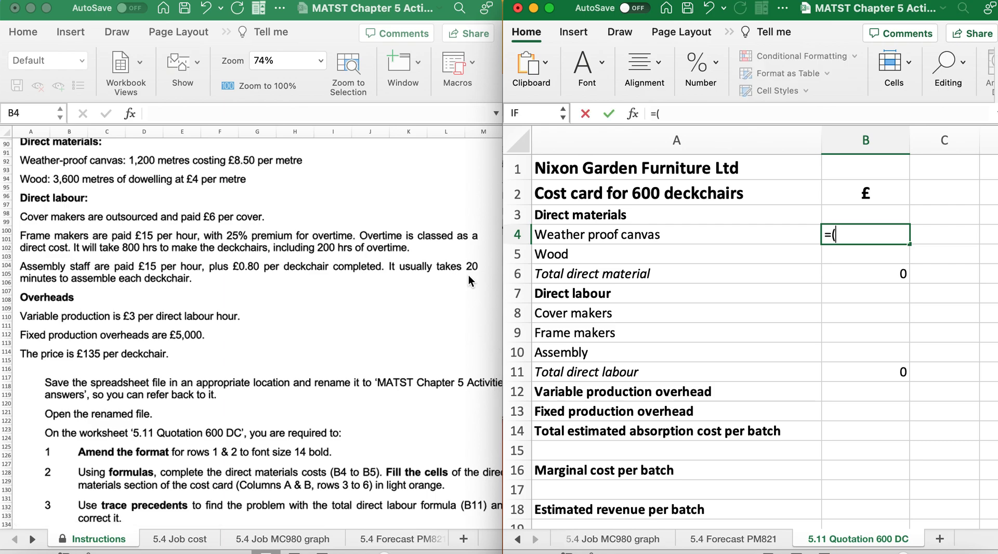
pyautogui.write('1200*8.50)')
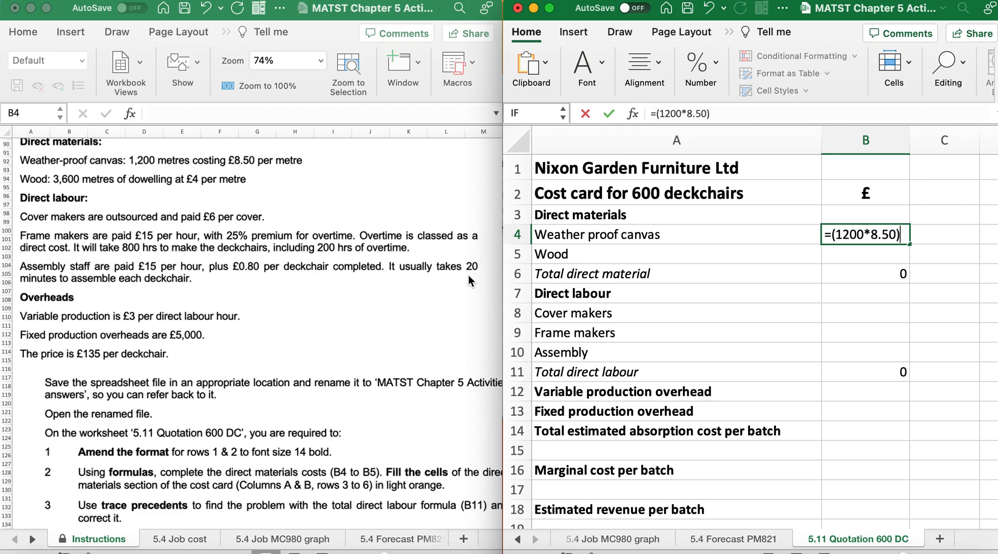
pyautogui.press('Return')
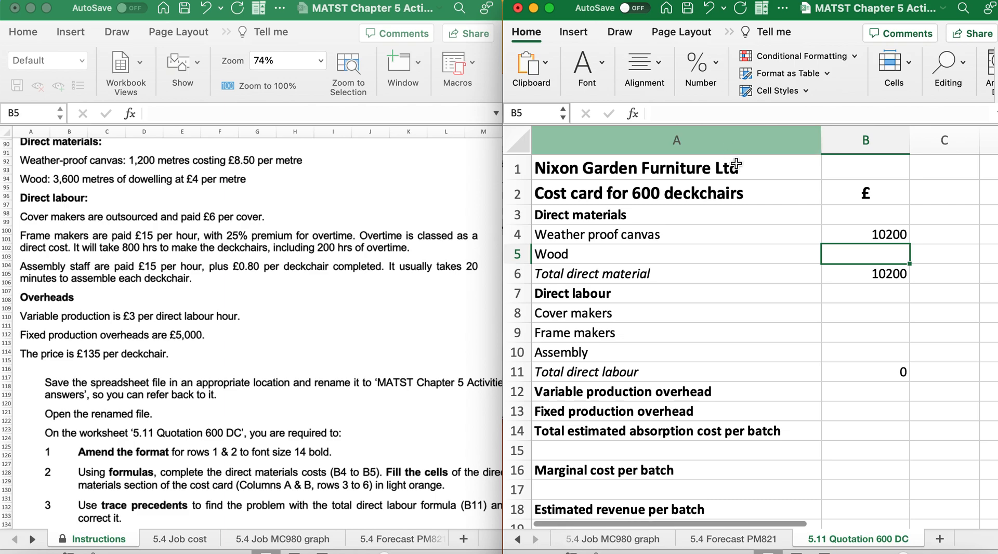
pyautogui.click(859, 234)
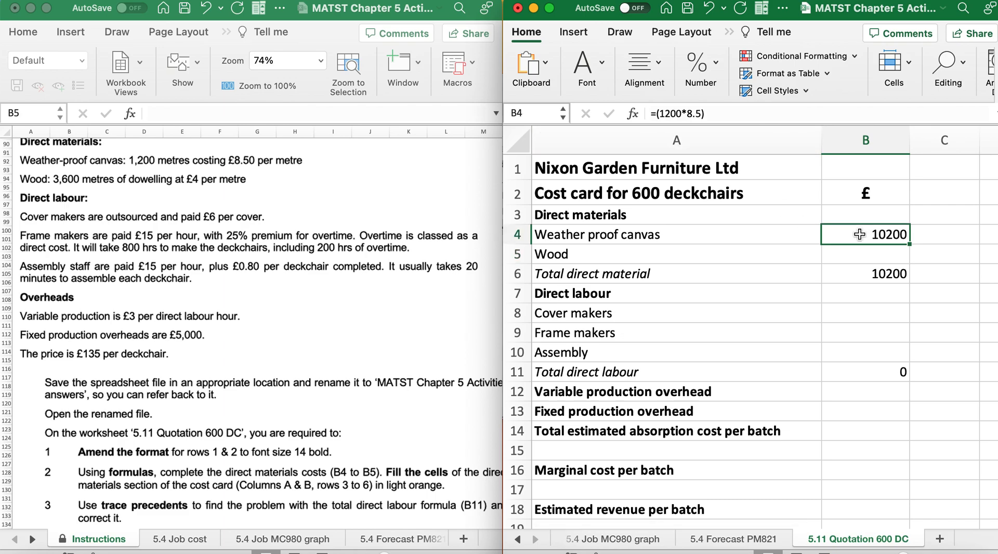
pyautogui.press('Return')
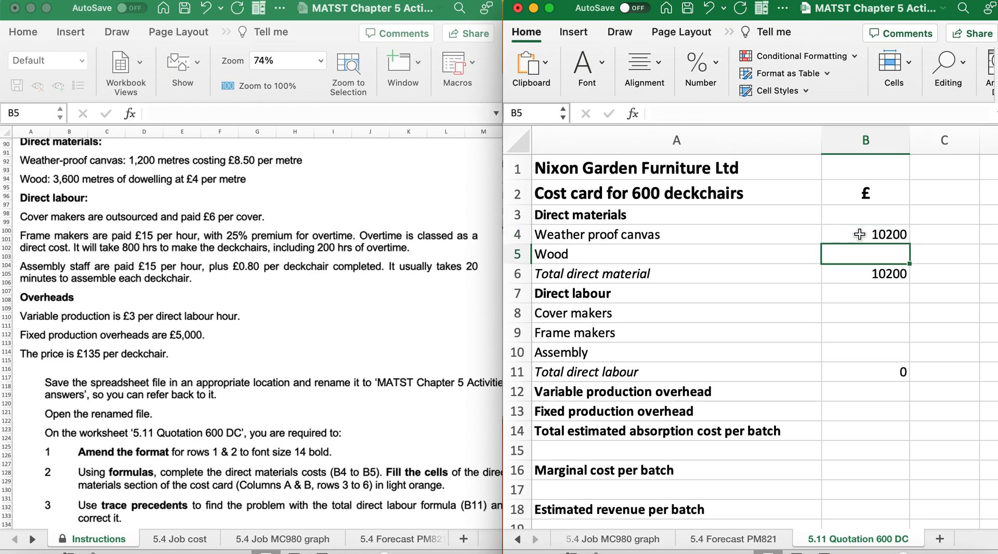
# Calculate the wood cost in B5 with the formula =(3600*4) and check the total direct material formula in B6
pyautogui.write('=(3600')
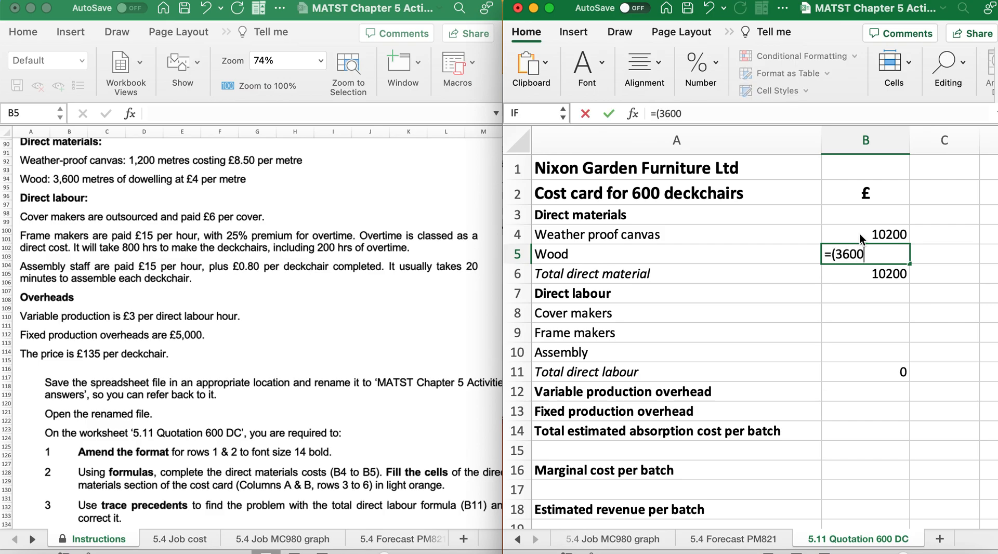
pyautogui.write('*4)')
pyautogui.press('Return')
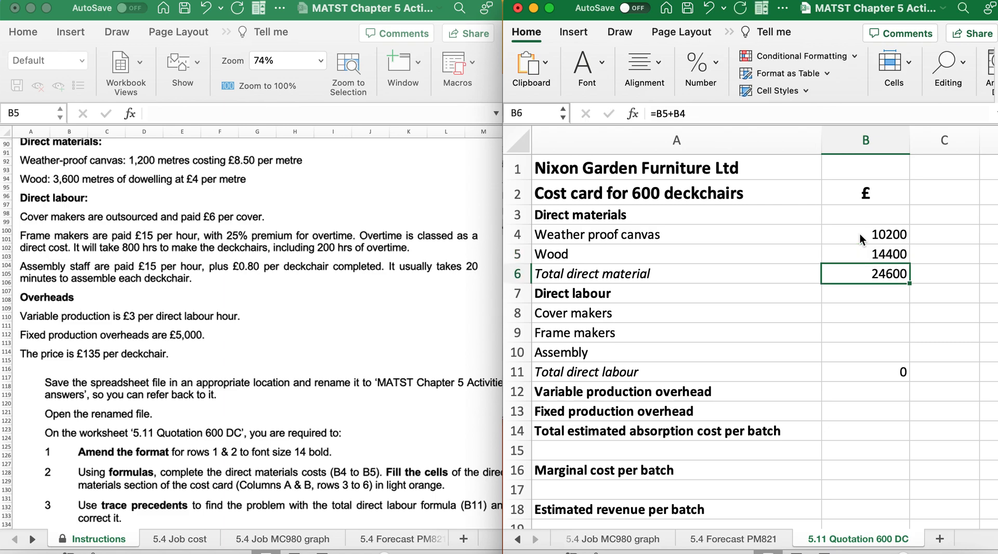
pyautogui.doubleClick(860, 275)
pyautogui.press('Return')
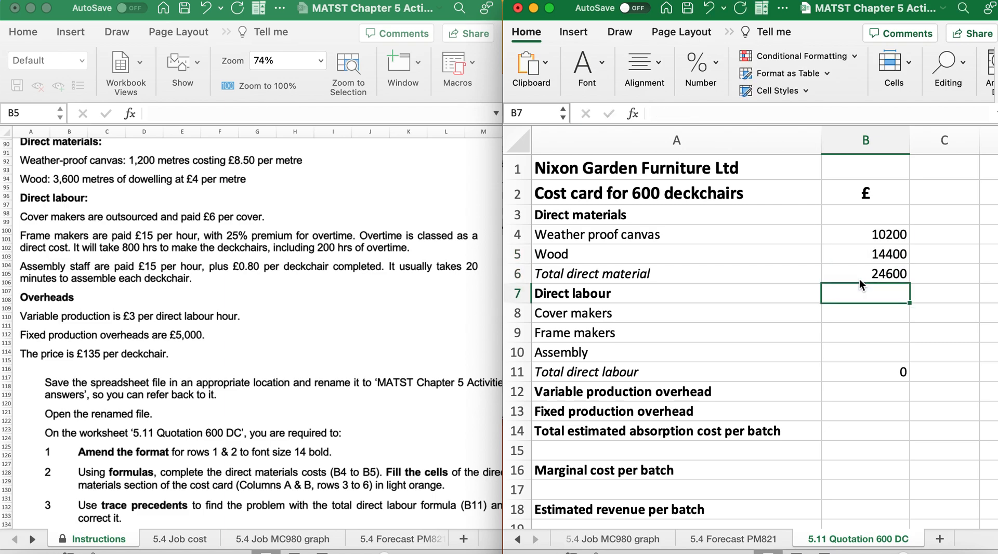
# Select the direct materials section of the cost card, A3:B6
pyautogui.scroll(-5, 352, 385)
pyautogui.scroll(-5, 352, 385)
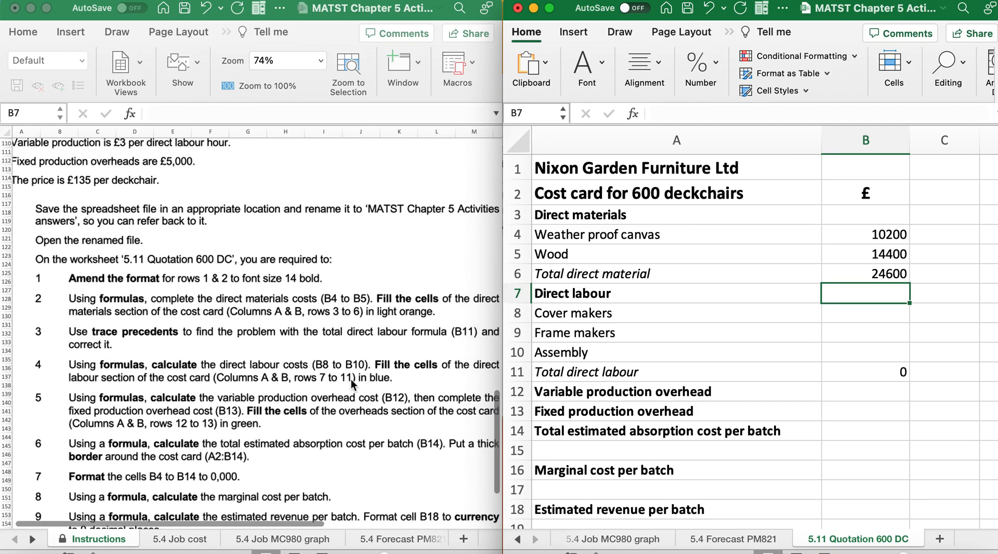
pyautogui.scroll(-2, 352, 385)
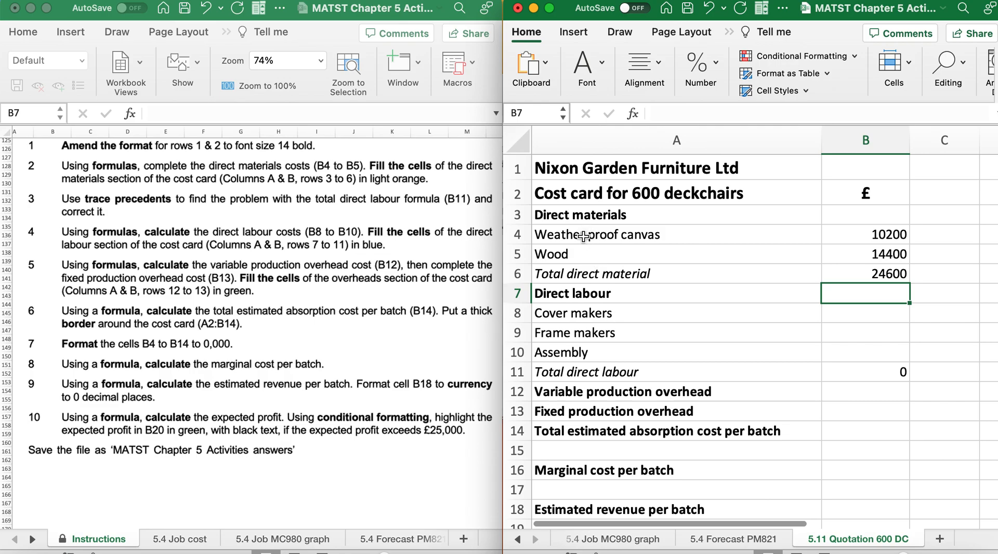
pyautogui.click(578, 215)
pyautogui.moveTo(578, 215); pyautogui.dragTo(824, 271)
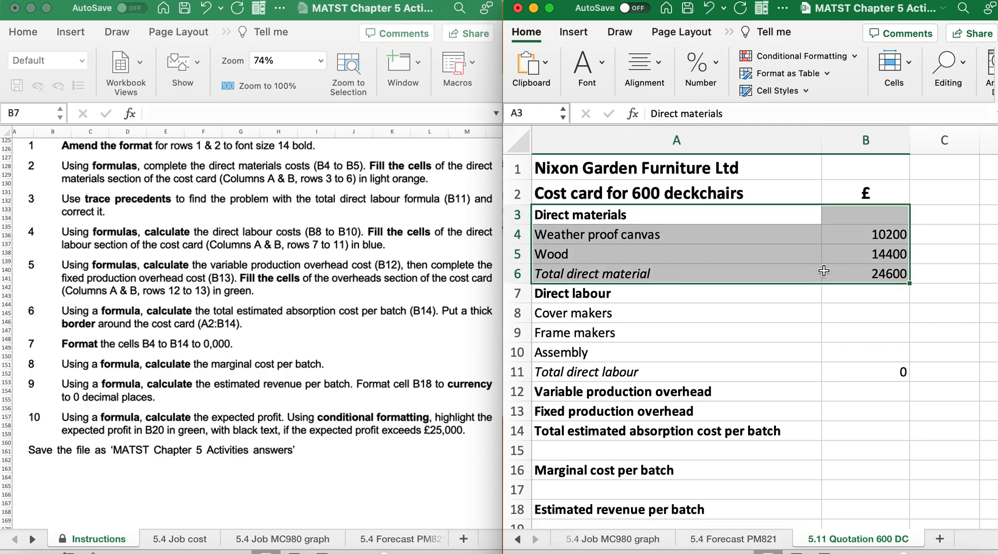
pyautogui.click(587, 68)
pyautogui.click(667, 136)
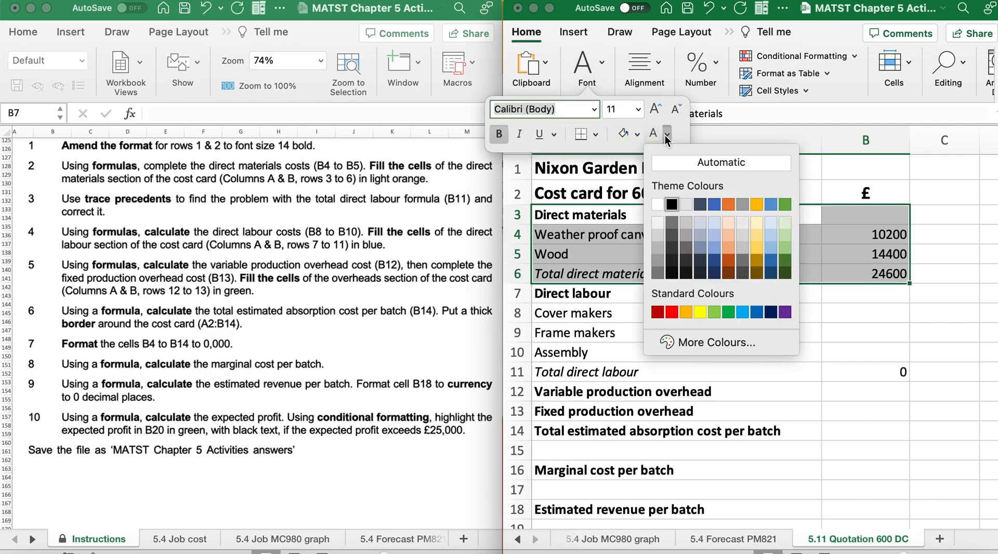
pyautogui.click(731, 226)
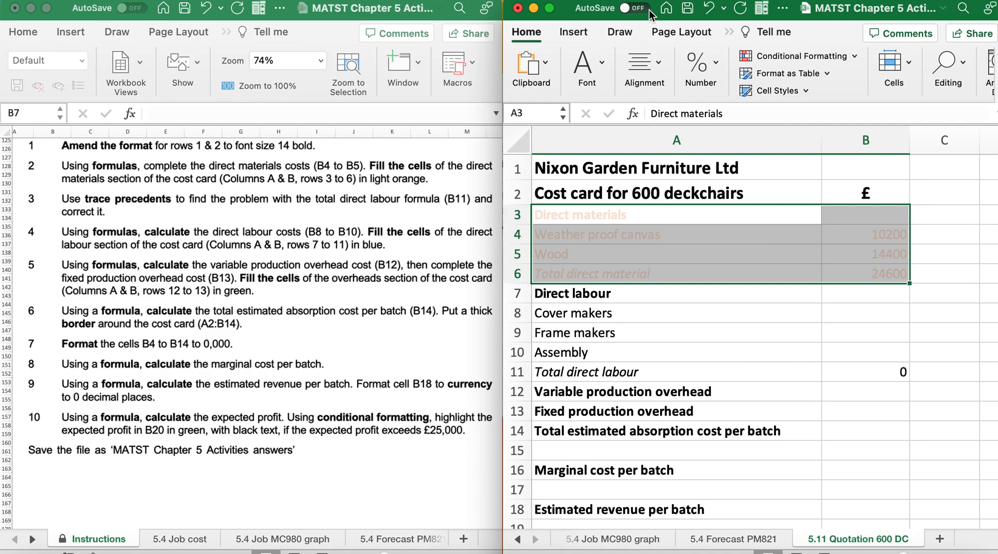
pyautogui.click(708, 7)
# Fill the direct materials section A3:B6 with light orange
pyautogui.click(603, 66)
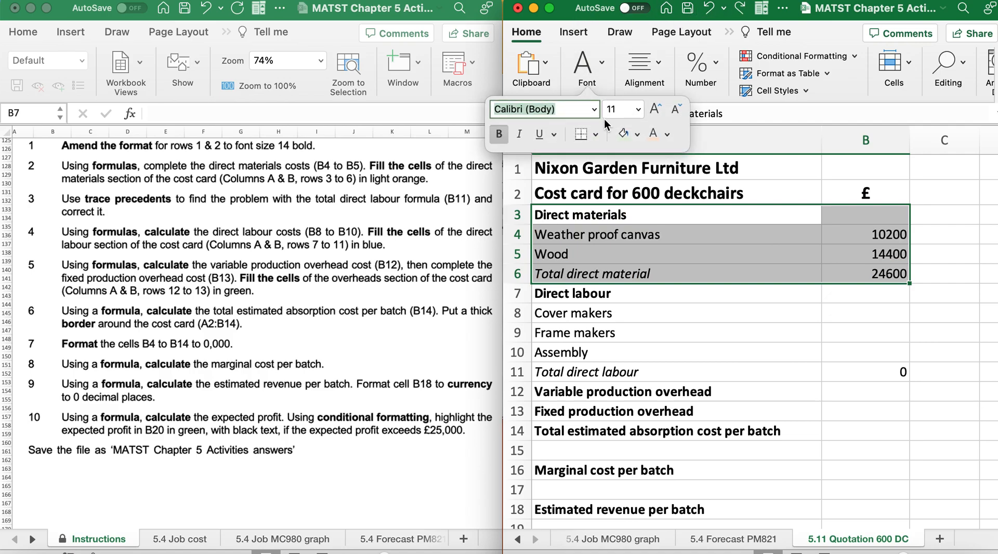
pyautogui.click(637, 134)
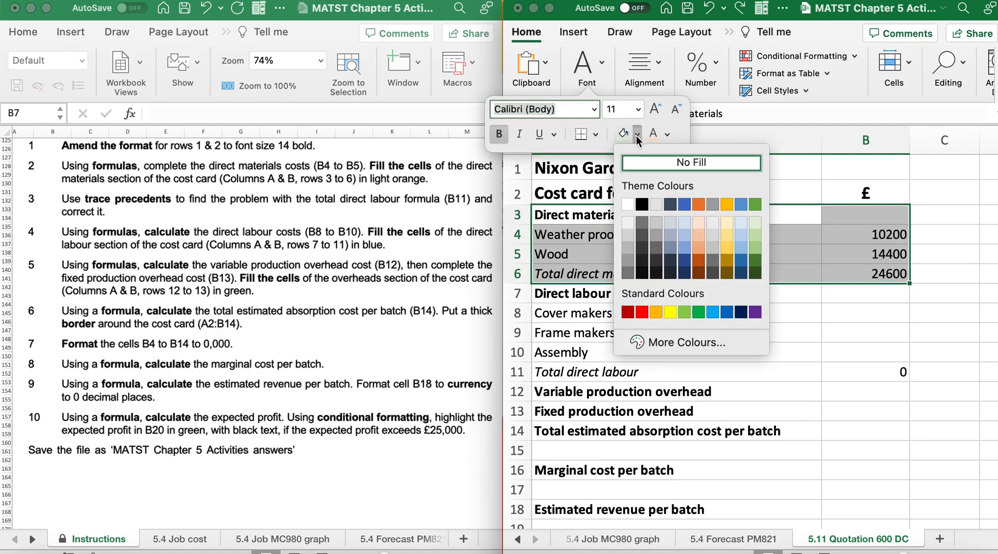
pyautogui.click(699, 221)
pyautogui.click(683, 325)
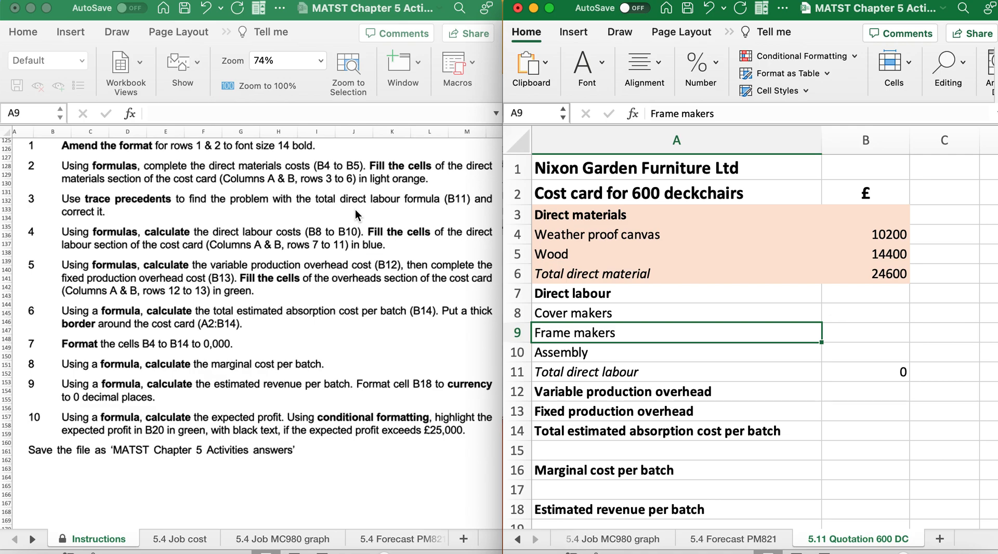
# Trace the precedents of the total direct labour formula in B11
pyautogui.click(867, 372)
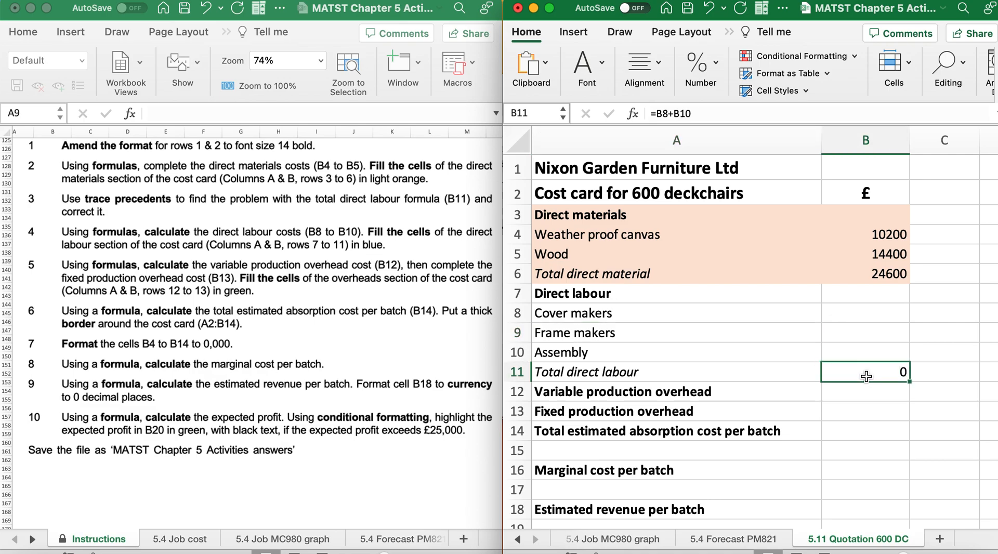
pyautogui.click(730, 32)
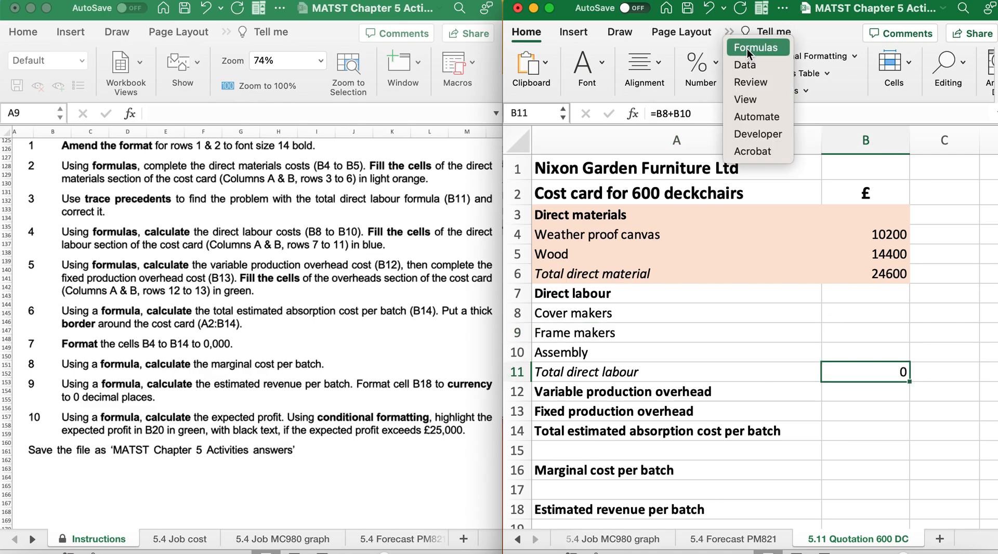
pyautogui.click(748, 48)
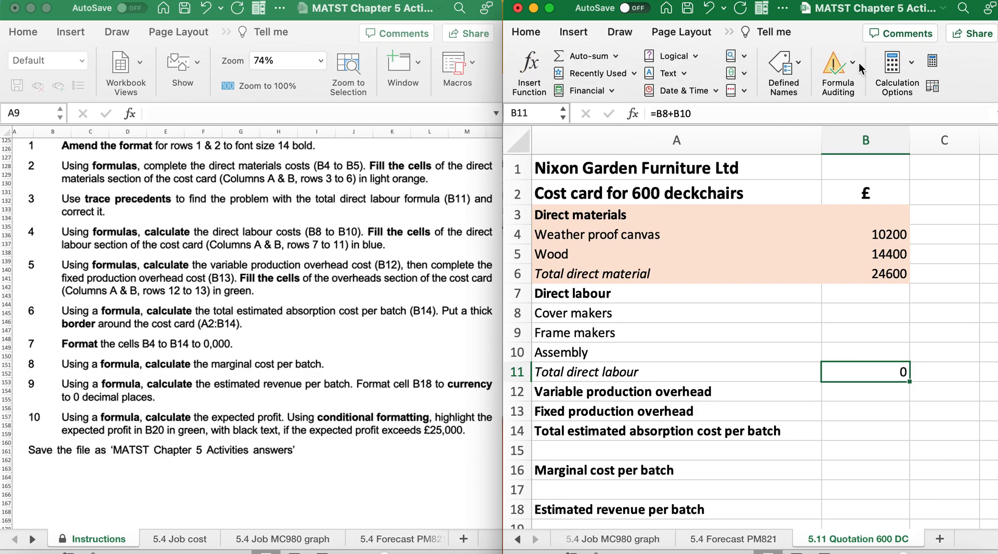
pyautogui.click(855, 65)
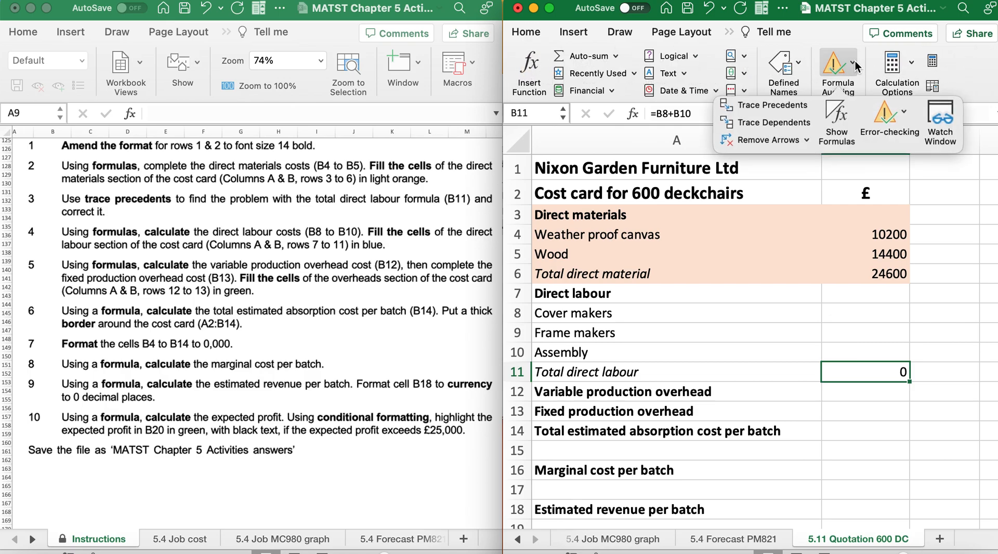
pyautogui.click(748, 102)
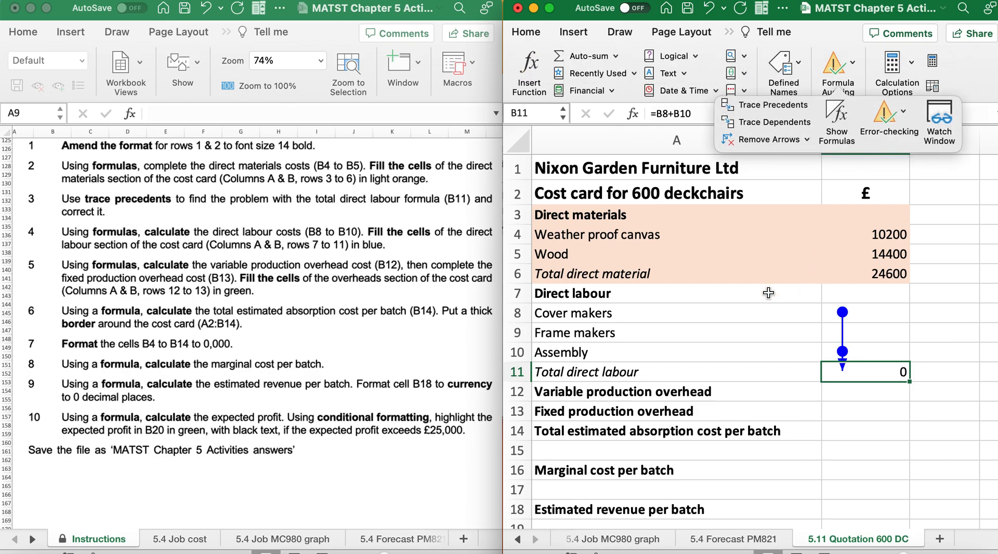
# Correct the total direct labour formula in B11 to =B8+b9+B10 so that it includes the frame makers
pyautogui.click(835, 375)
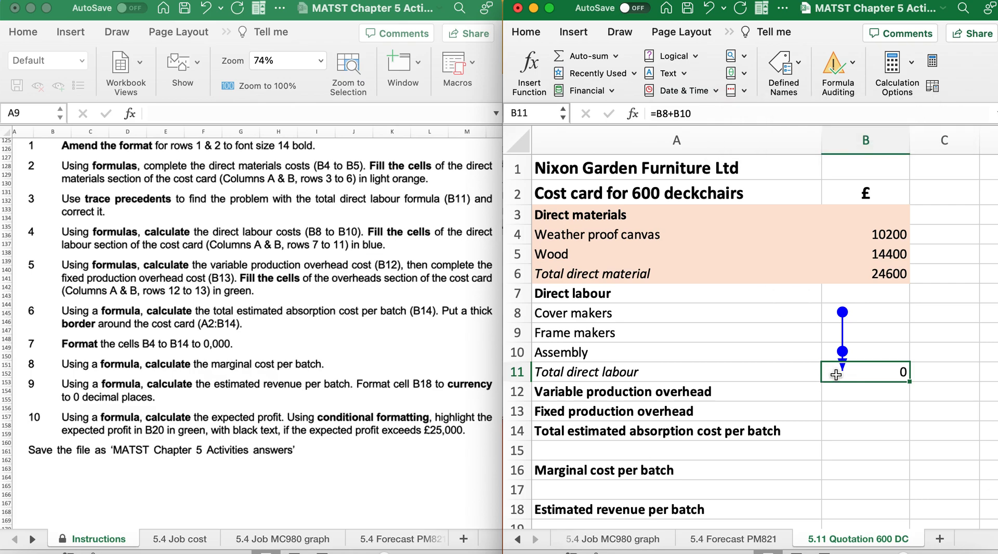
pyautogui.doubleClick(835, 375)
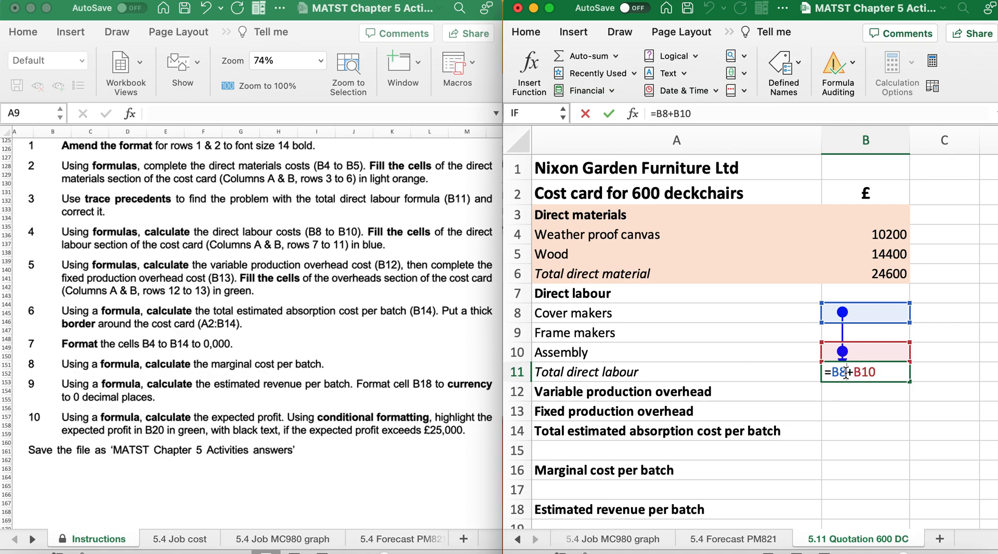
pyautogui.write('+b9+')
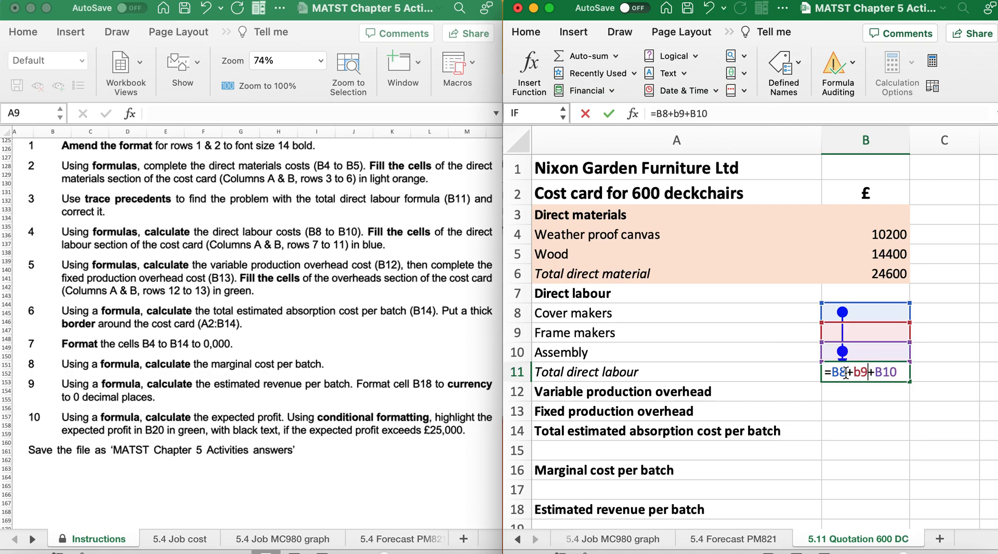
pyautogui.press('Return')
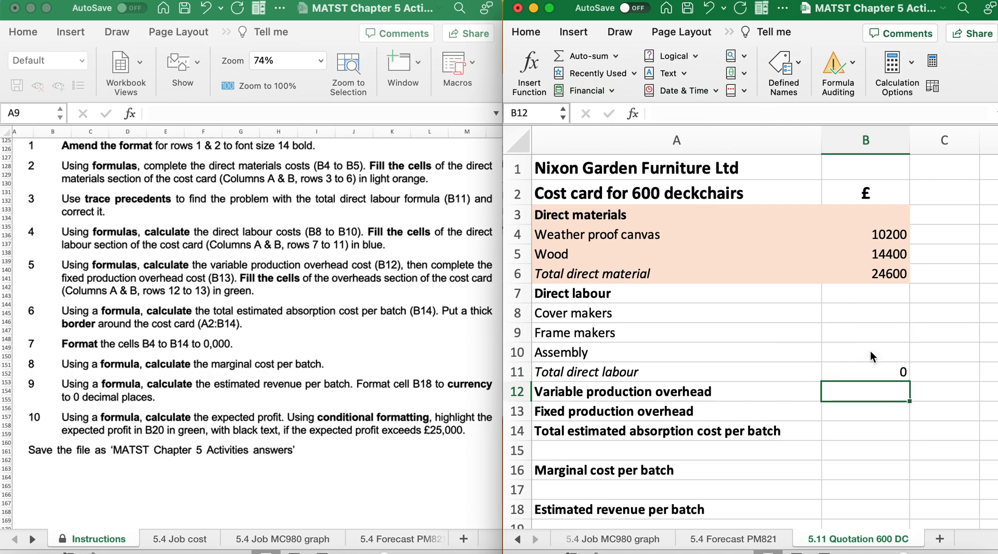
# Calculate the cover makers cost in B8 with the formula =(600*6), using the rate given in the instructions
pyautogui.scroll(-4, 257, 423)
pyautogui.scroll(-2, 257, 429)
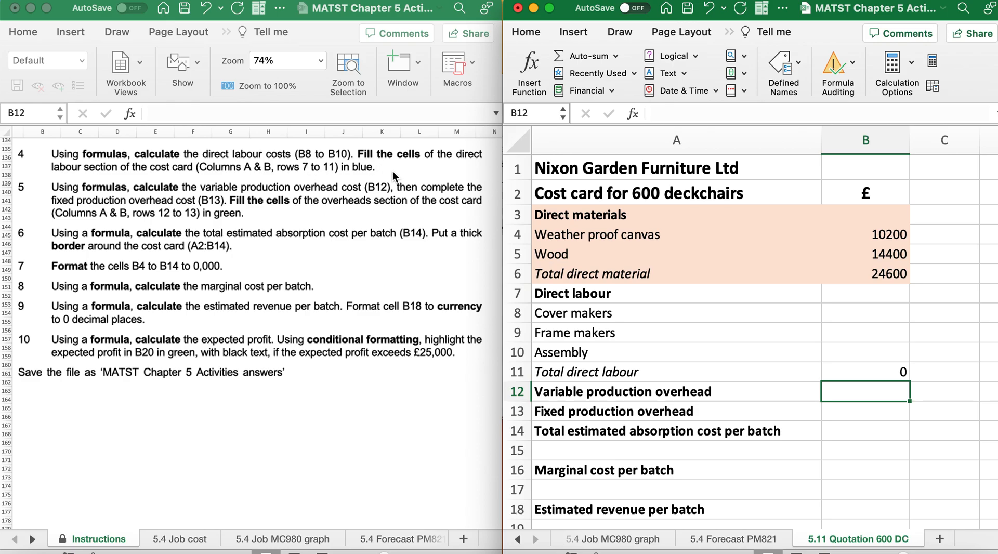
pyautogui.scroll(15, 348, 248)
pyautogui.scroll(-2, 348, 249)
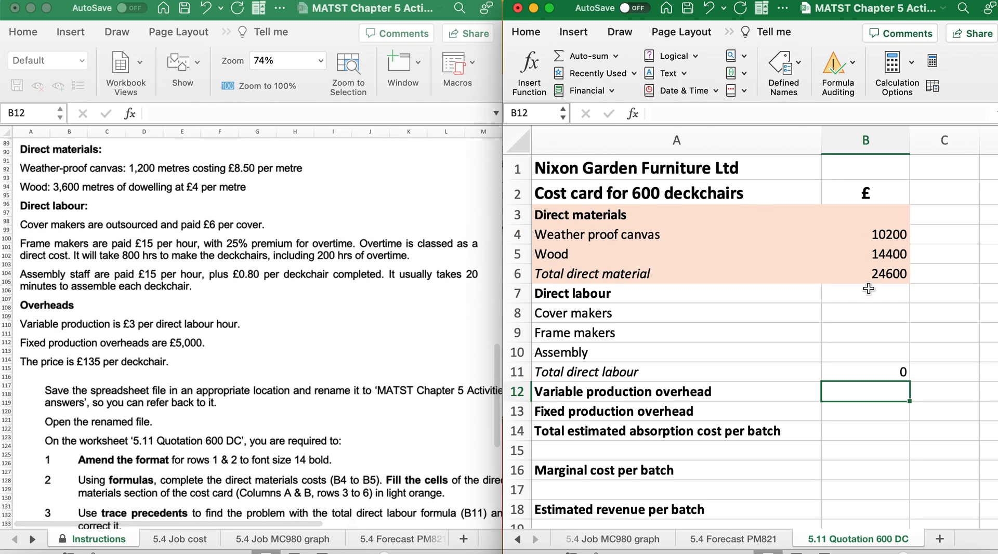
pyautogui.click(860, 312)
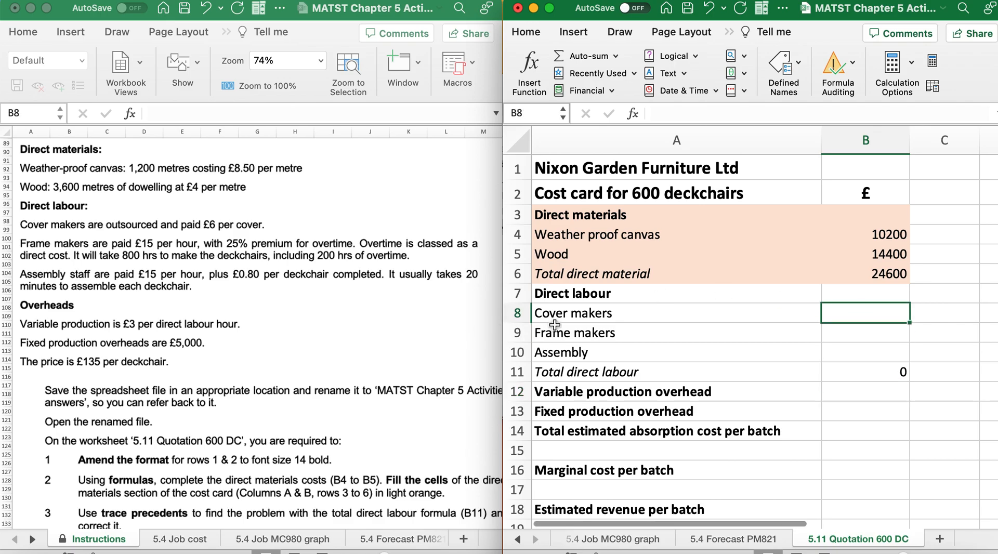
pyautogui.scroll(-3, 94, 260)
pyautogui.scroll(-1, 95, 260)
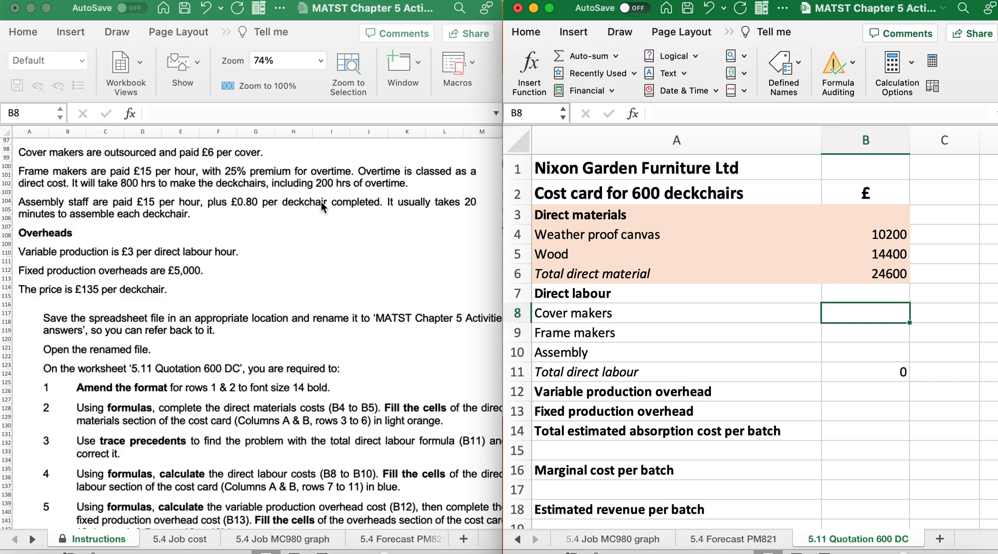
pyautogui.write('=(')
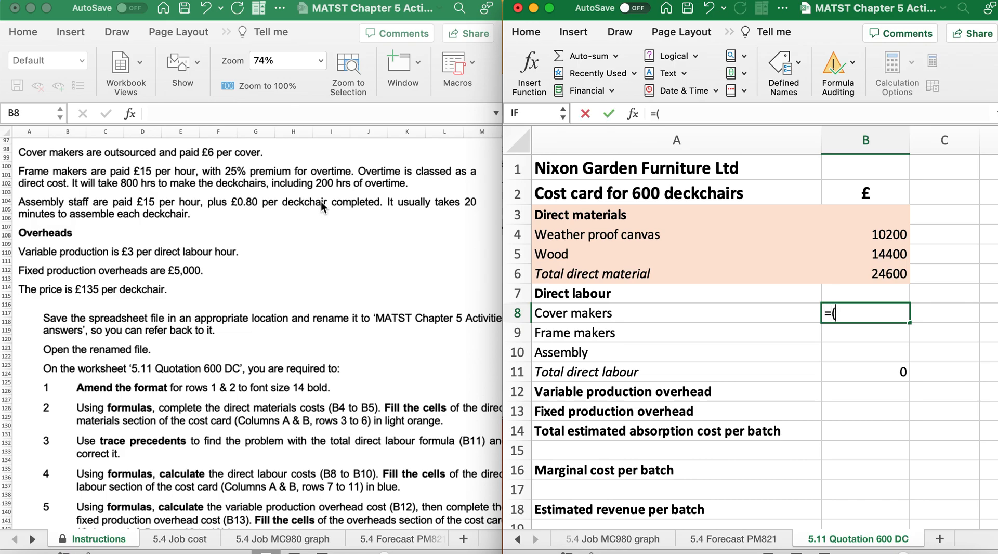
pyautogui.write('600*6)')
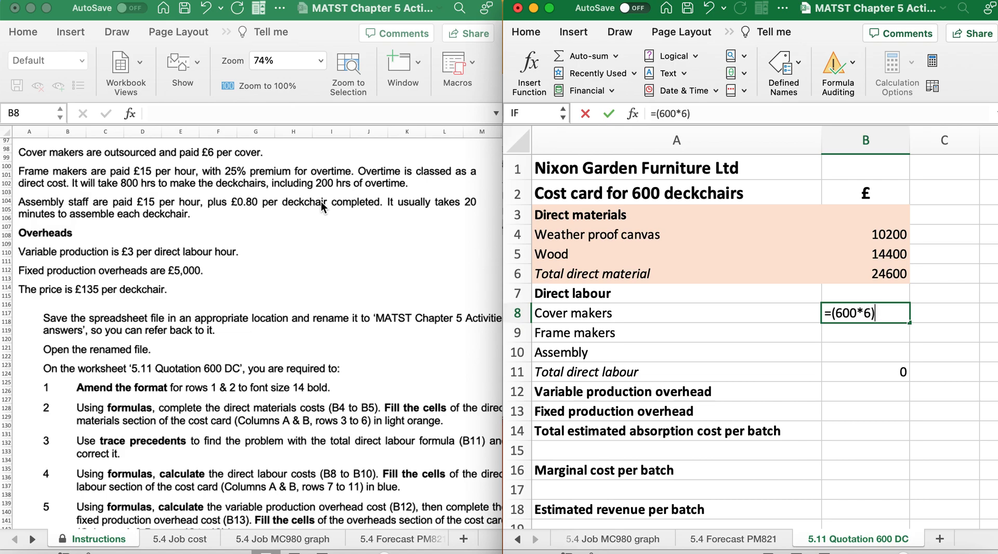
pyautogui.press('Return')
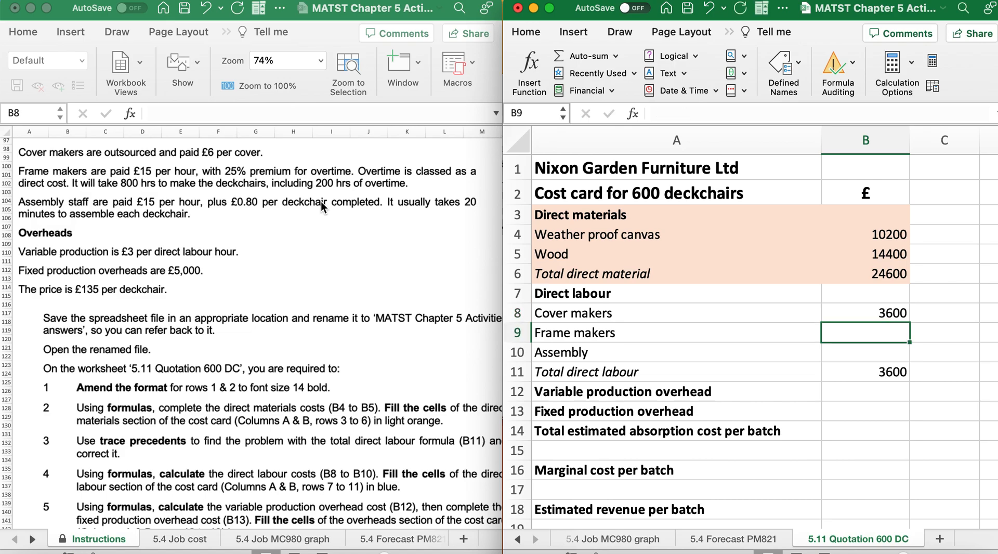
# Switch to Calculator and work out the frame makers' basic pay as 15 × 800
pyautogui.scroll(-2, 320, 201)
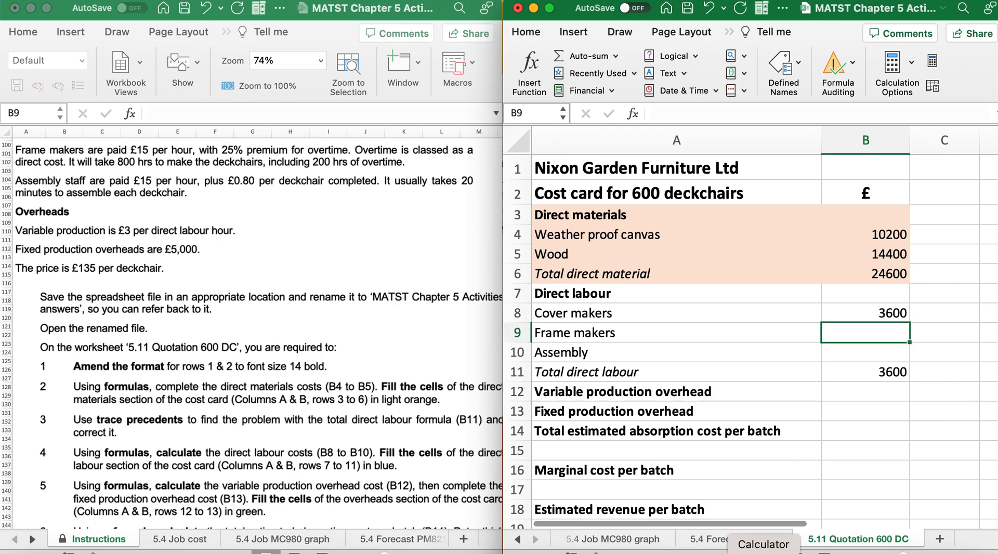
pyautogui.click(764, 551)
pyautogui.click(280, 320)
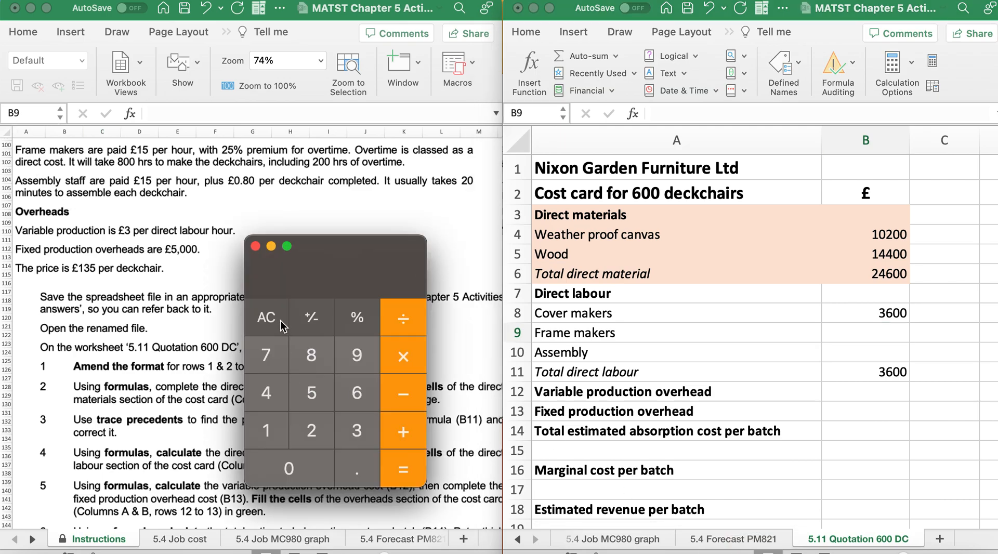
pyautogui.click(270, 422)
pyautogui.click(300, 397)
pyautogui.click(409, 343)
pyautogui.click(314, 367)
pyautogui.click(304, 474)
pyautogui.click(305, 474)
pyautogui.click(404, 470)
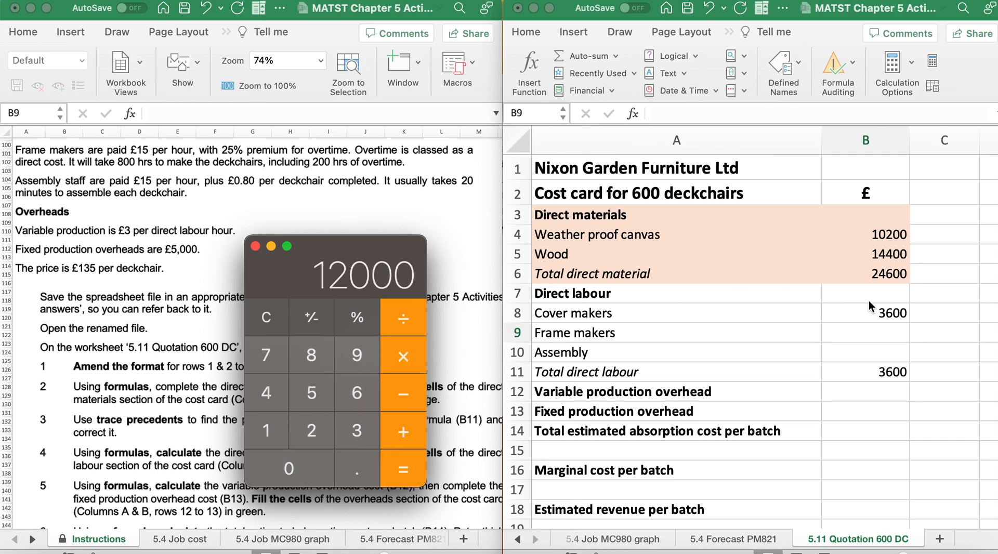
# Return to the cost card and enter the frame makers' basic pay in B9 as =(15*800)
pyautogui.click(872, 332)
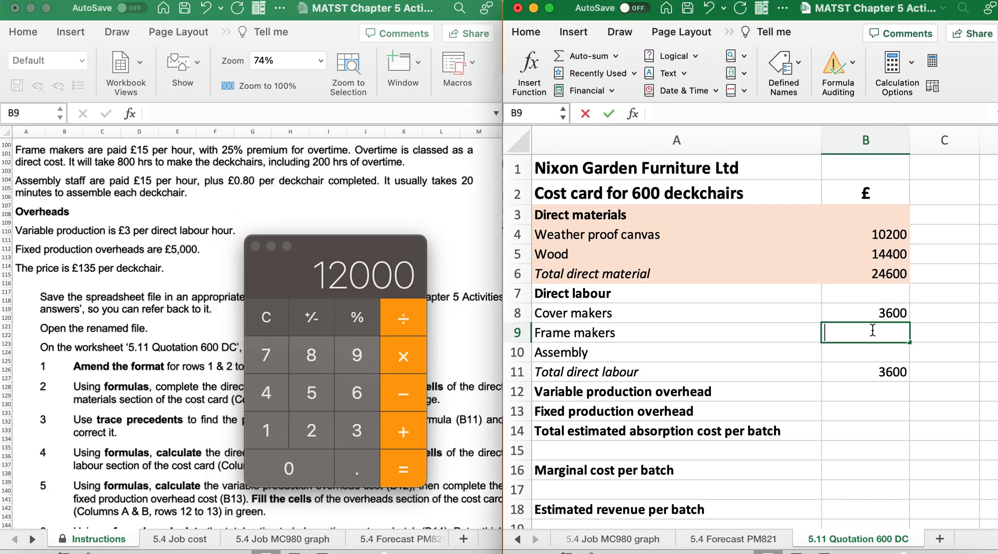
pyautogui.write('=(')
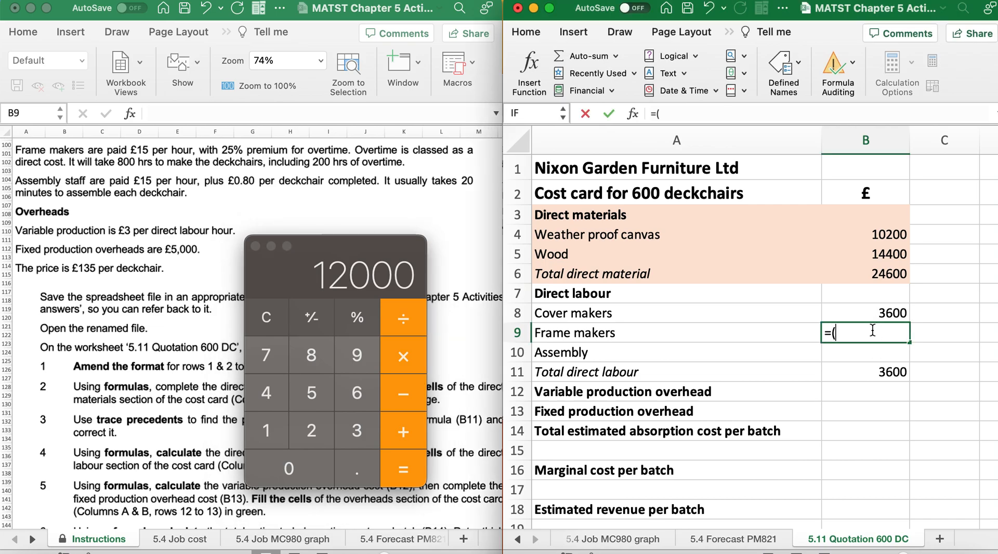
pyautogui.write('15*800)')
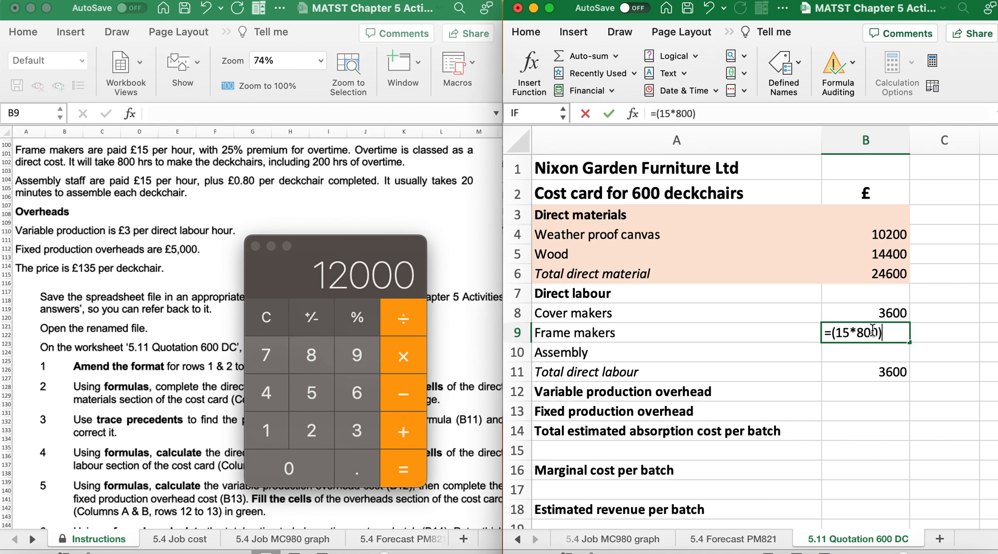
pyautogui.press('Return')
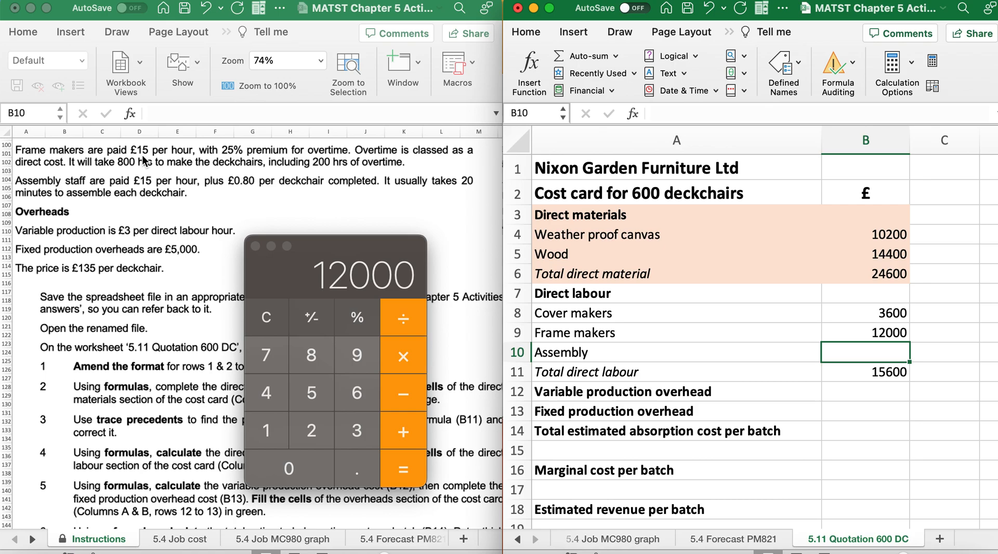
# Clear Calculator and work out the frame makers' hourly overtime premium as 25% of 15
pyautogui.click(266, 318)
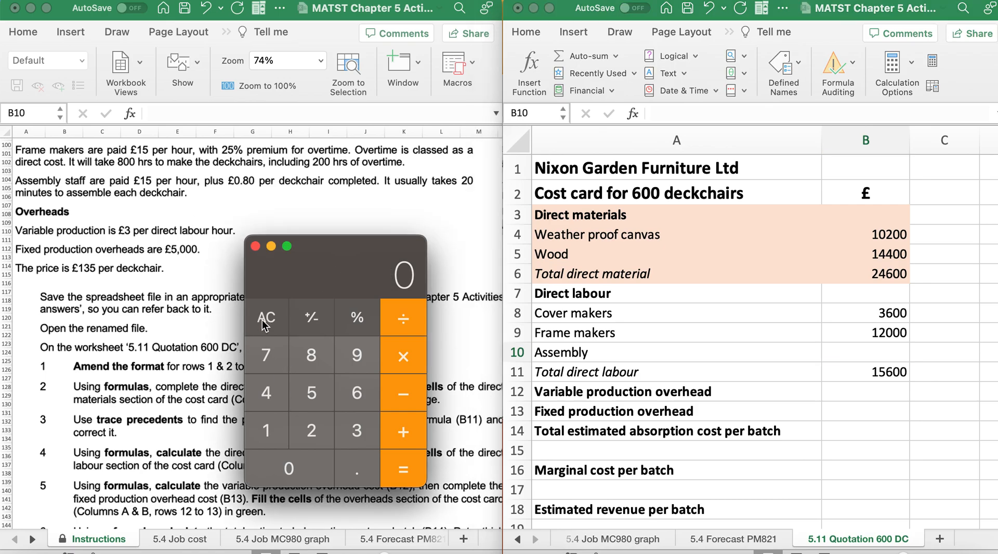
pyautogui.click(270, 435)
pyautogui.click(315, 393)
pyautogui.click(403, 354)
pyautogui.click(312, 431)
pyautogui.click(312, 392)
pyautogui.click(358, 317)
pyautogui.click(398, 469)
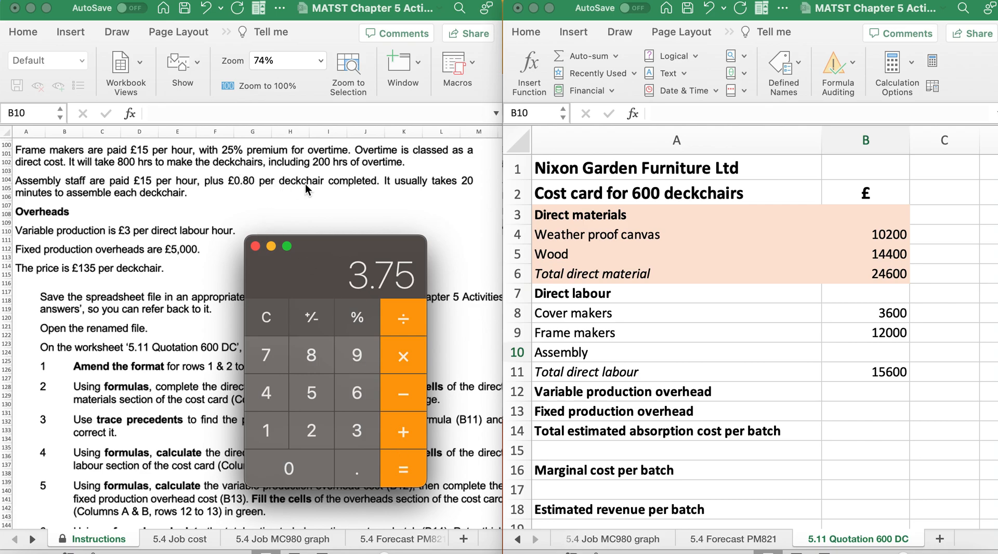
# Multiply the hourly overtime premium by the 200 overtime hours in Calculator
pyautogui.click(404, 367)
pyautogui.click(311, 432)
pyautogui.click(311, 466)
pyautogui.click(311, 465)
pyautogui.click(407, 474)
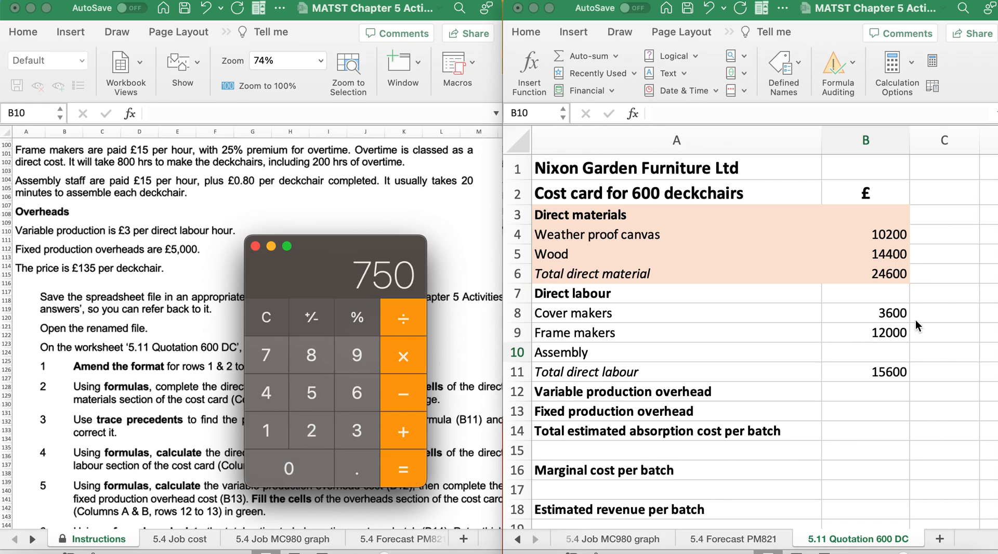
# Return to the cost card and extend the frame makers' formula in B9 with the overtime premium, +(15*25%)*200
pyautogui.click(867, 335)
pyautogui.click(867, 336)
pyautogui.write('=(15*800)')
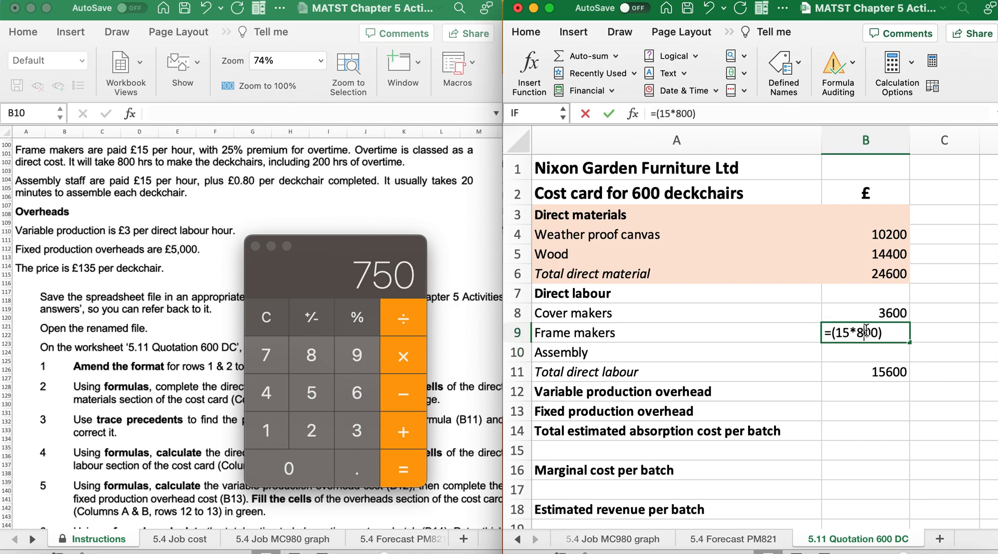
pyautogui.write('+(')
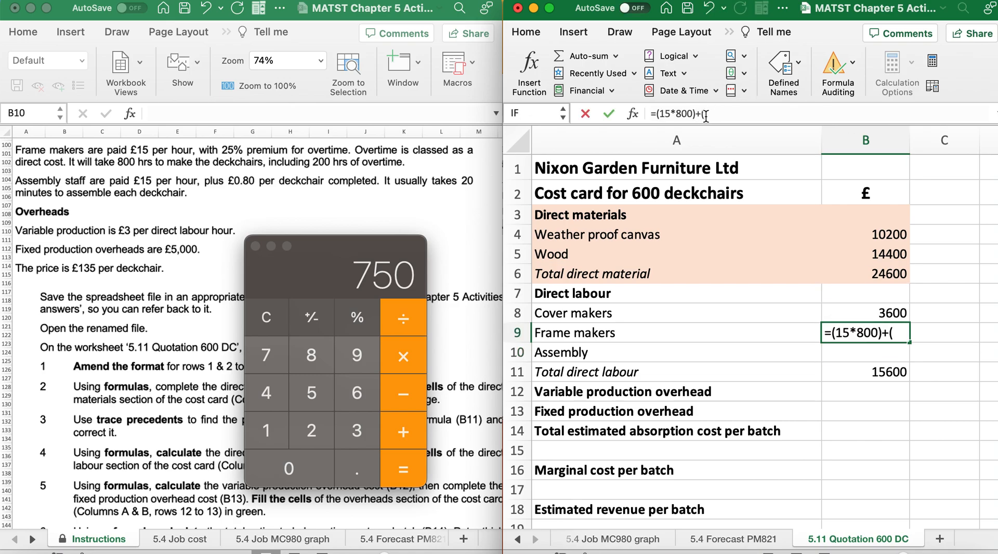
pyautogui.write('15*25%')
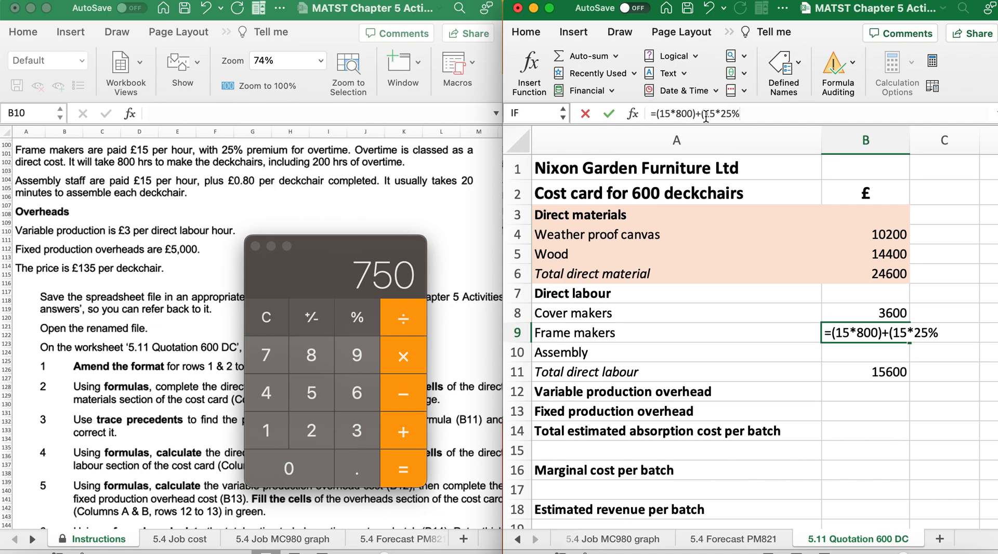
pyautogui.write(')*200')
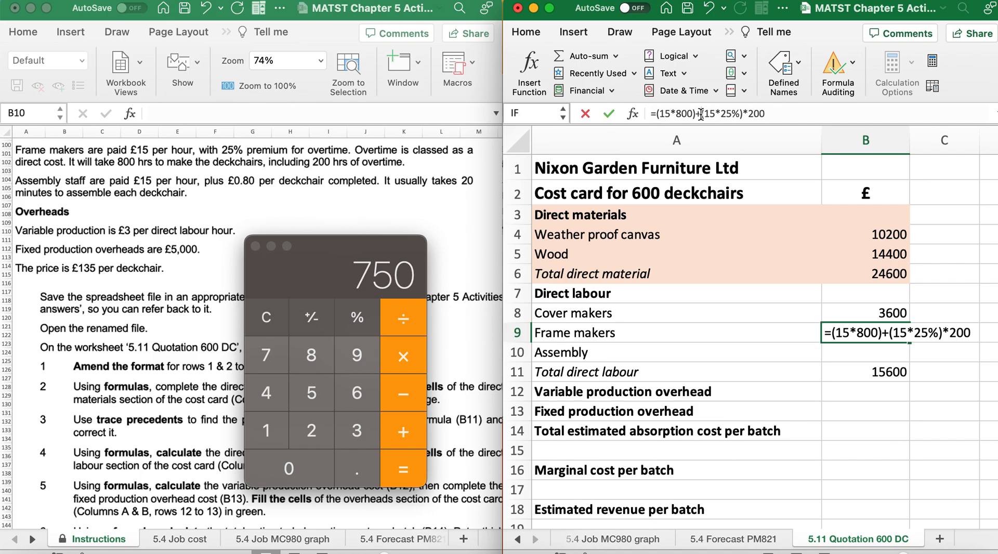
# Bracket the whole overtime term and enter the frame makers' formula in B9 as =(15*800)+((15*25%)*200)
pyautogui.click(701, 113)
pyautogui.write('(')
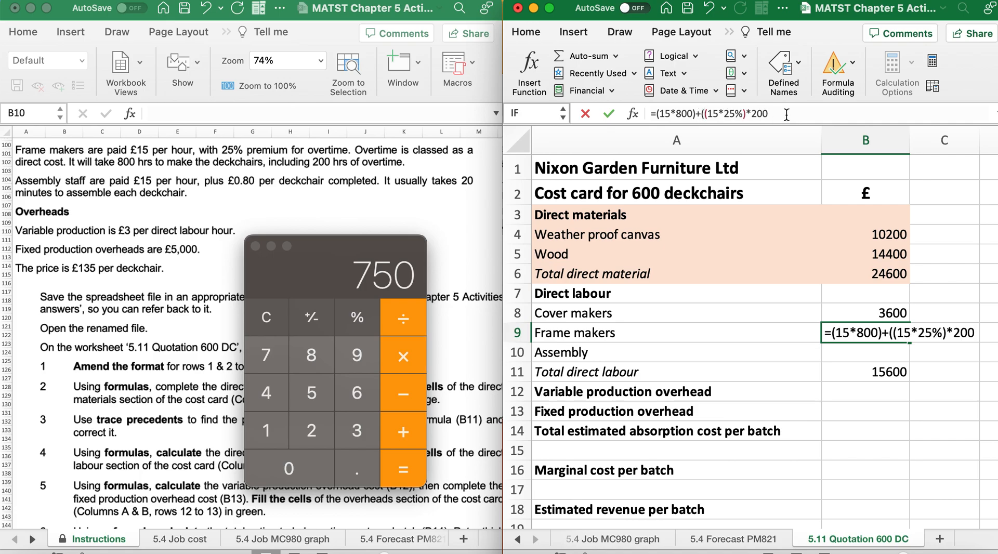
pyautogui.write(')')
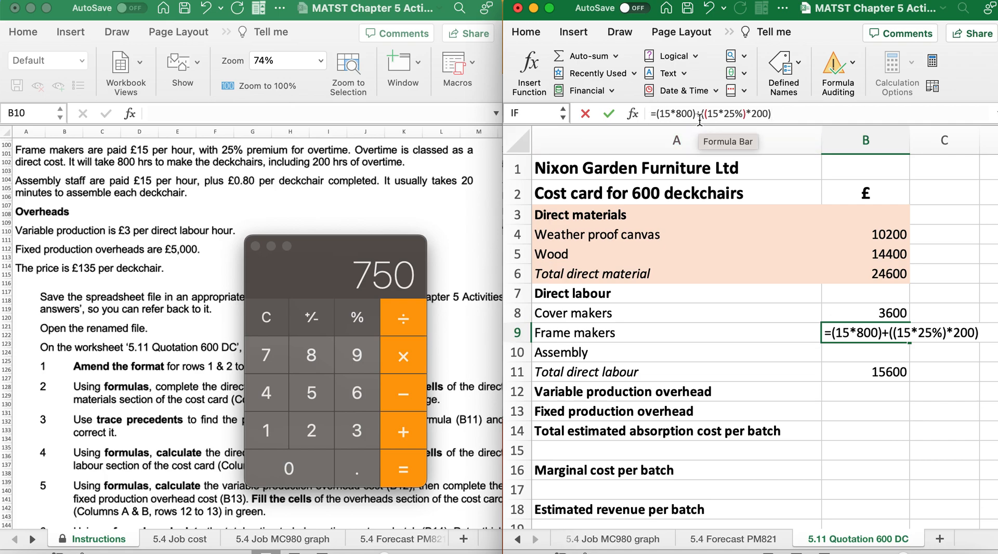
pyautogui.press('Return')
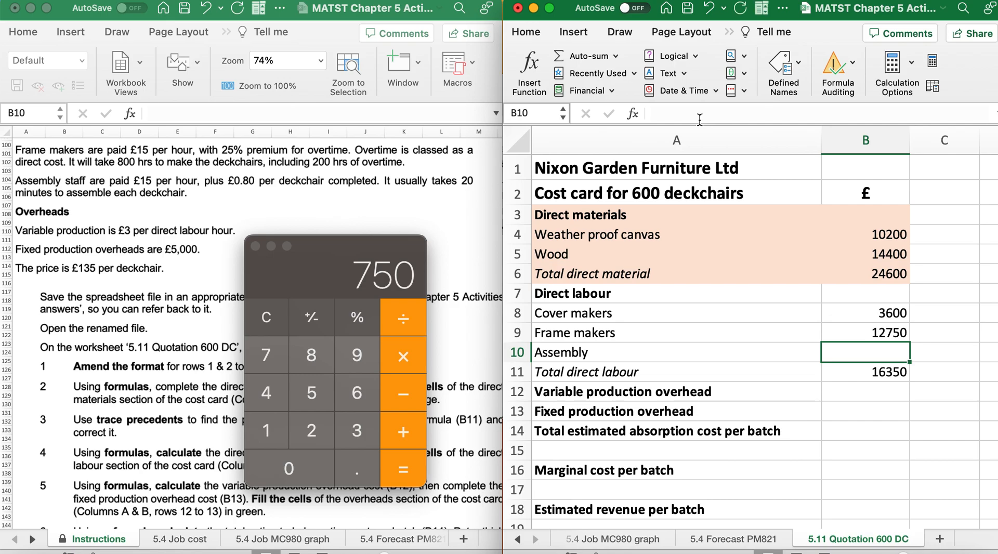
# Read the assembly staff instructions, then clear Calculator and divide 60 by 20 for the deckchairs assembled per hour
pyautogui.scroll(-2, 111, 329)
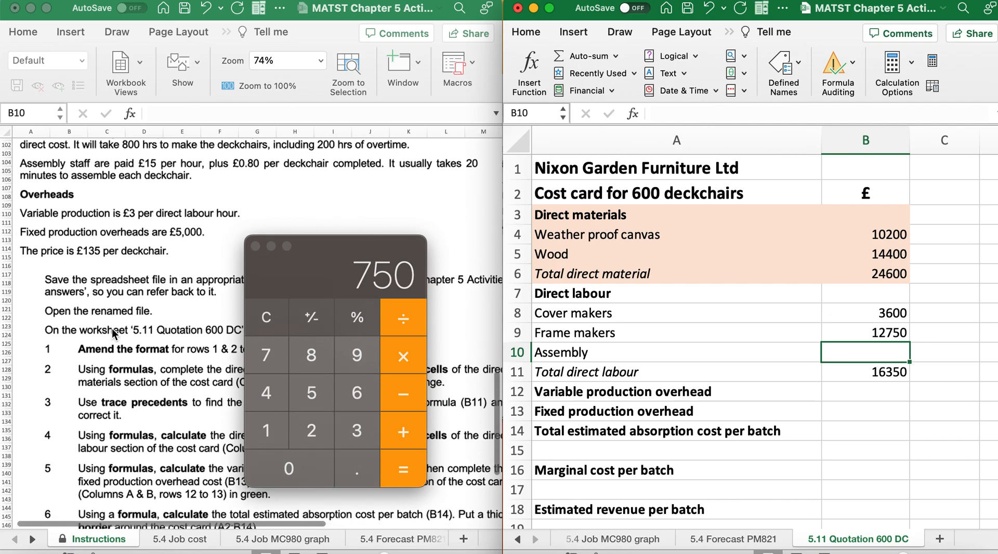
pyautogui.scroll(-1, 111, 328)
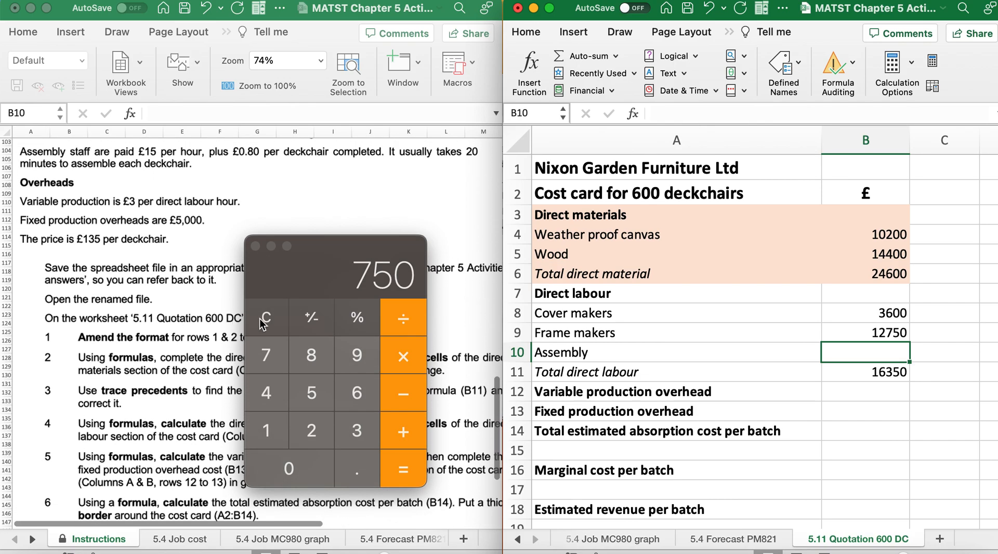
pyautogui.click(264, 318)
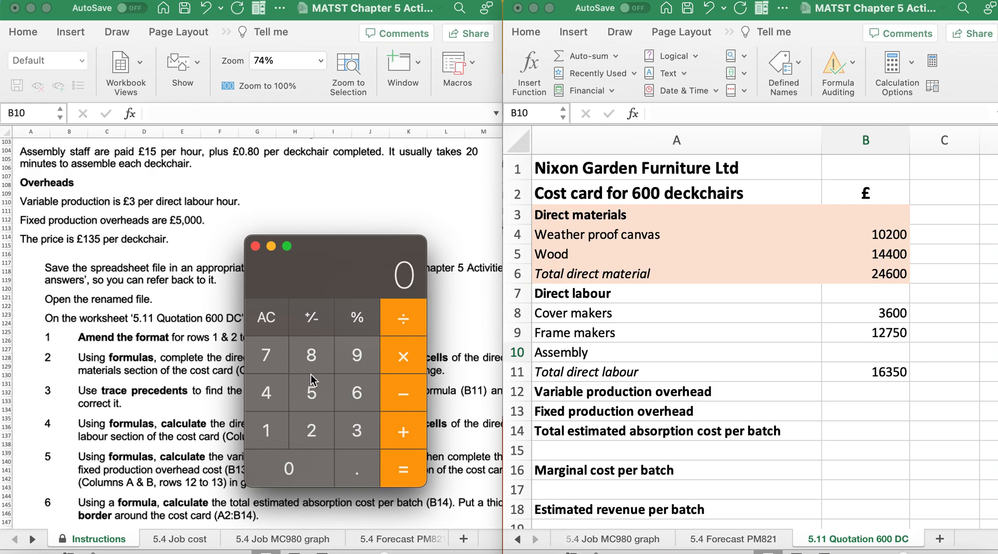
pyautogui.click(349, 400)
pyautogui.click(300, 457)
pyautogui.click(403, 318)
pyautogui.click(304, 436)
pyautogui.click(302, 469)
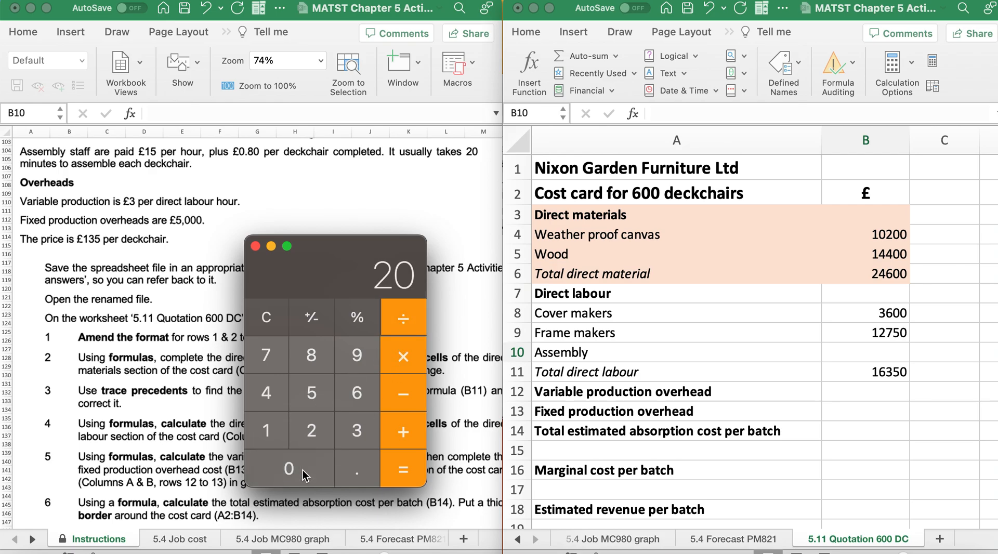
pyautogui.click(407, 470)
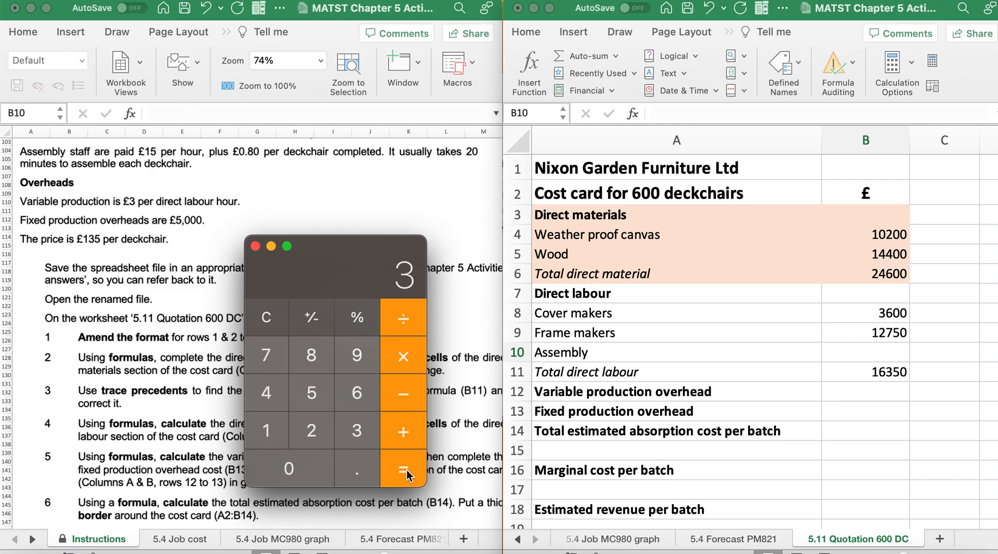
# Clear Calculator and divide the 15 hourly rate by 3 for the assembly pay per deckchair
pyautogui.click(263, 320)
pyautogui.click(276, 416)
pyautogui.click(310, 400)
pyautogui.click(397, 320)
pyautogui.click(357, 431)
pyautogui.click(393, 474)
# Return to the cost card and enter =(60/20) in the Assembly cell B10
pyautogui.click(862, 347)
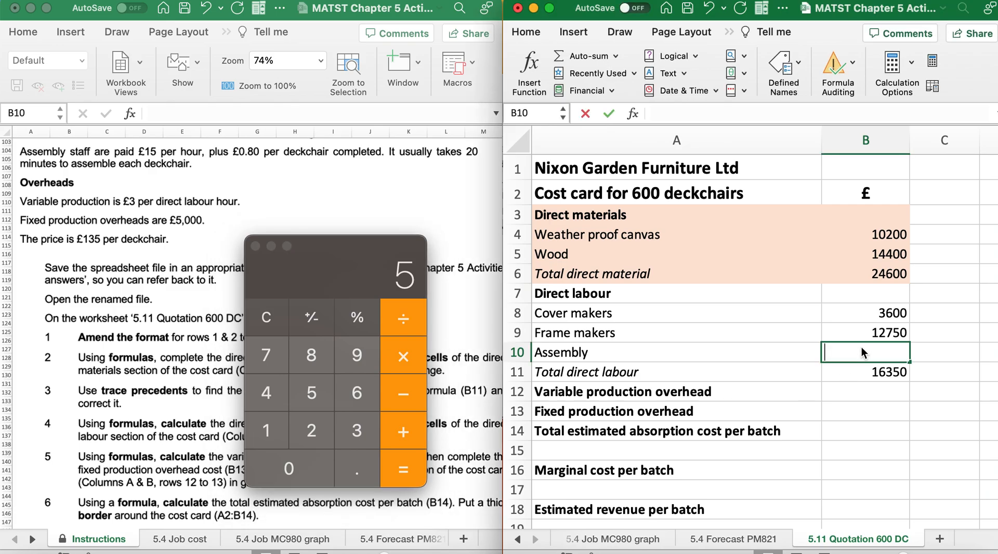
pyautogui.write('=(6')
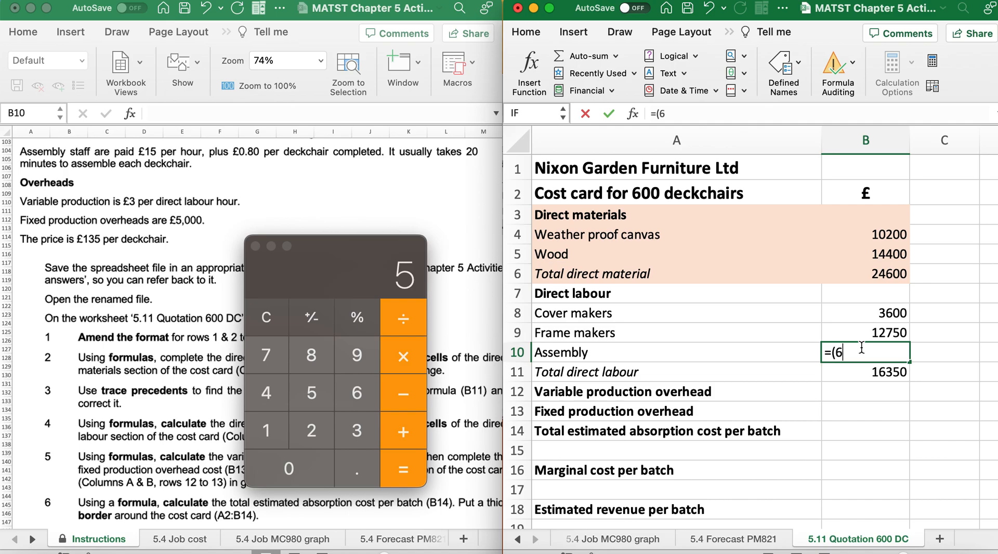
pyautogui.write('0/20)')
pyautogui.press('Return')
# Change the assembly formula in B10 to divide the hourly rate by the hourly output, =(15/(60/20))
pyautogui.click(862, 347)
pyautogui.doubleClick(862, 348)
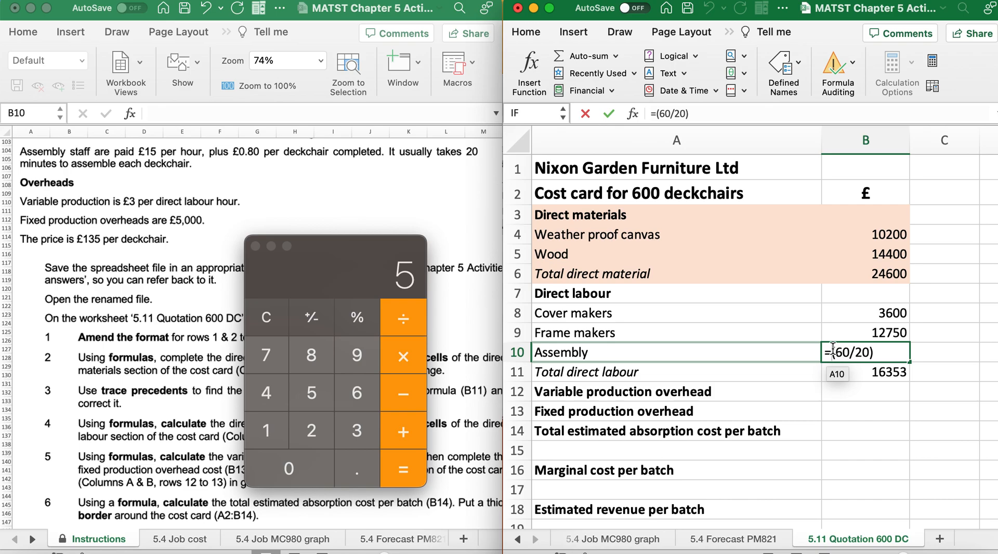
pyautogui.click(833, 352)
pyautogui.write('(15/')
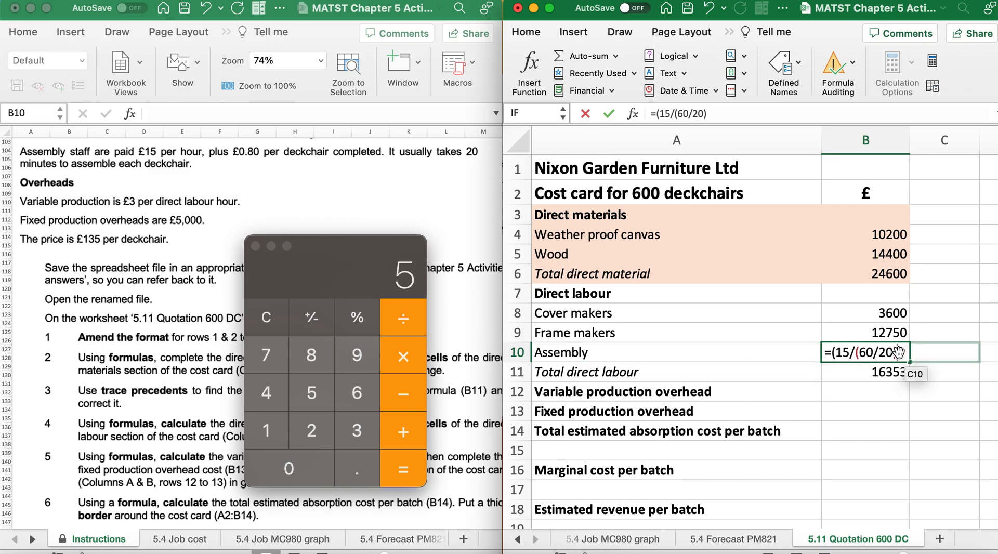
pyautogui.write(')')
pyautogui.press('Return')
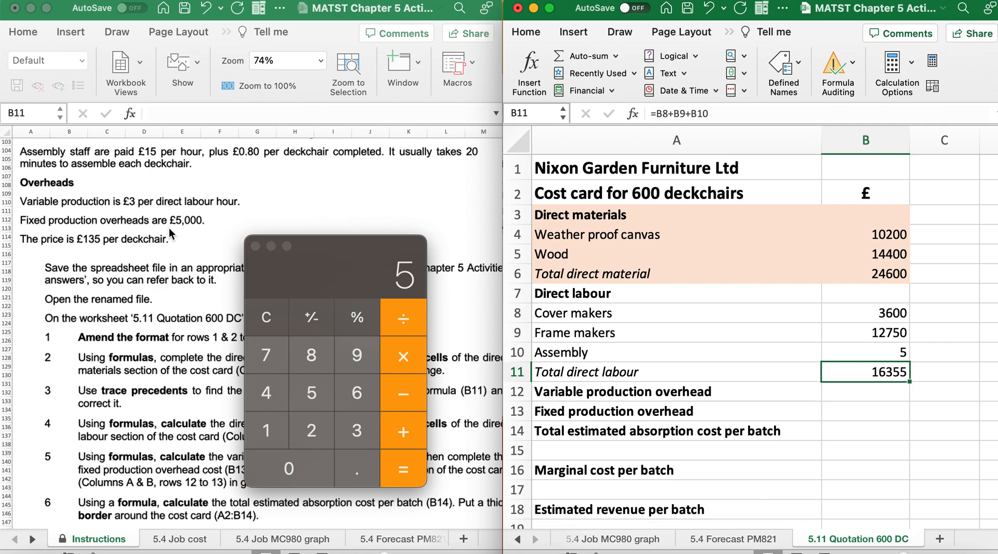
# Extend the assembly formula in B10 to cover the 600 deckchairs, =(15/(60/20))*600
pyautogui.scroll(3, 171, 234)
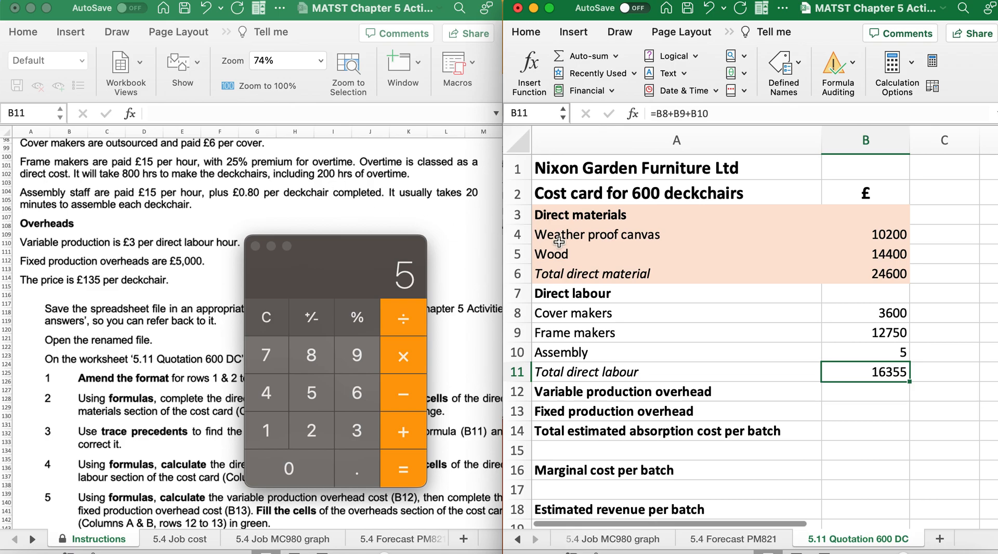
pyautogui.click(891, 353)
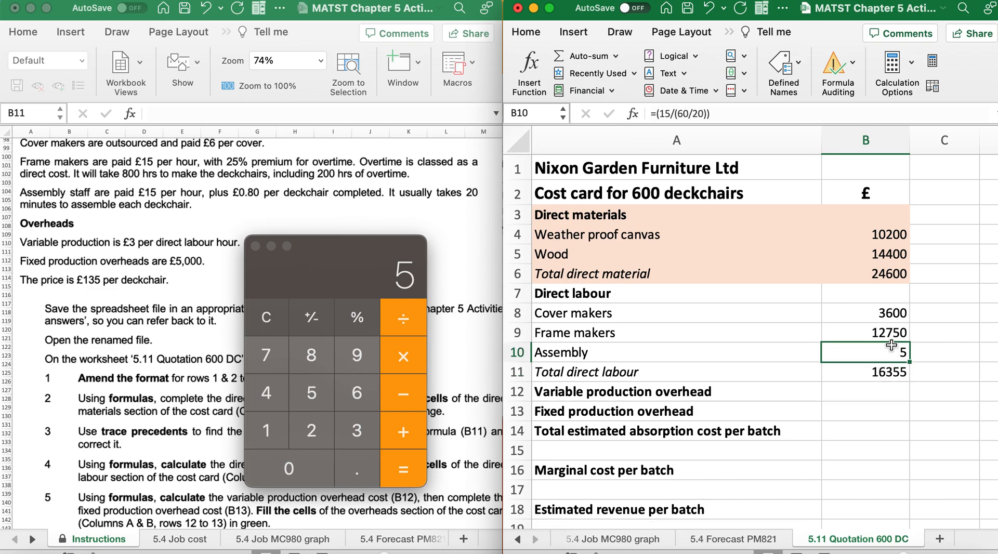
pyautogui.doubleClick(892, 349)
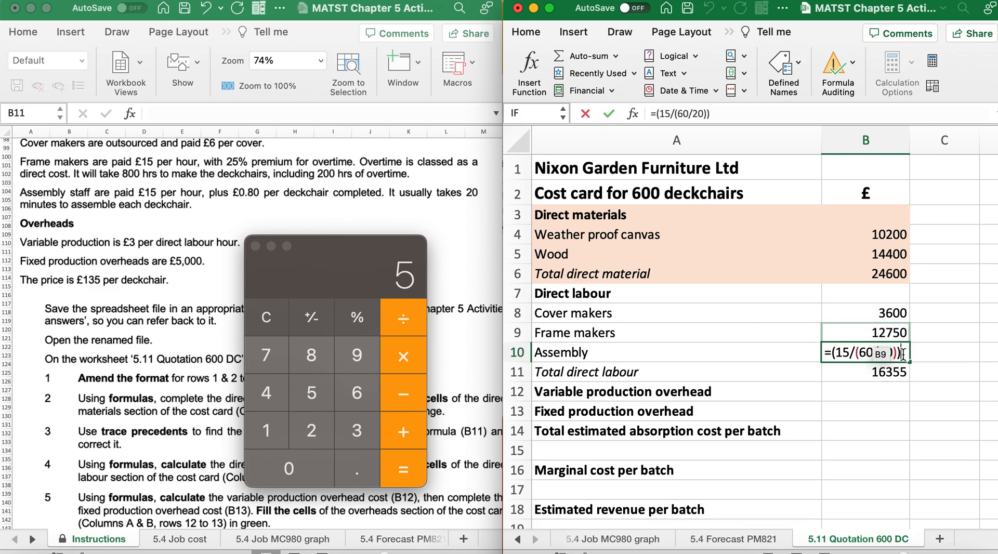
pyautogui.write('*600')
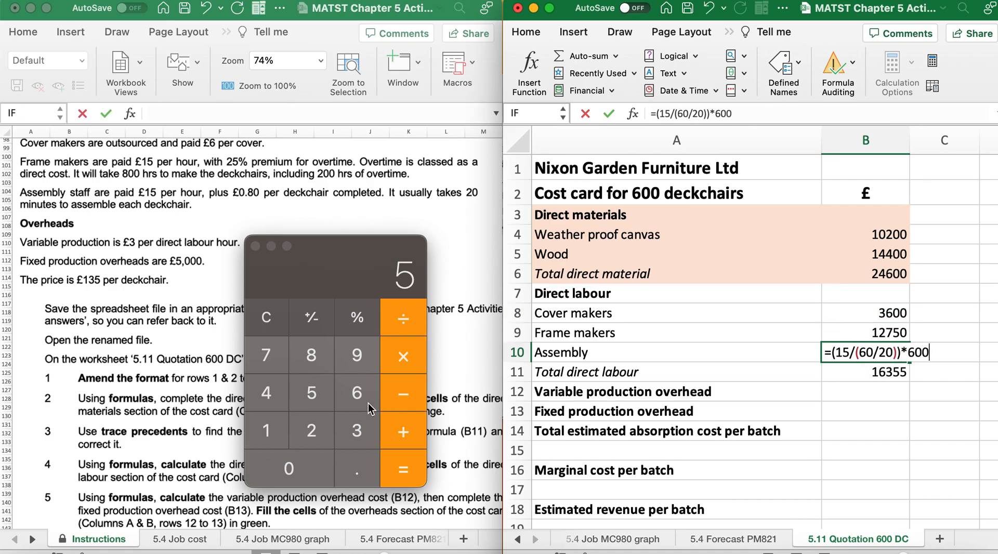
# Switch to Calculator and multiply the assembly pay of 5 per deckchair by 600
pyautogui.click(338, 395)
pyautogui.click(346, 401)
pyautogui.doubleClick(289, 476)
pyautogui.click(406, 473)
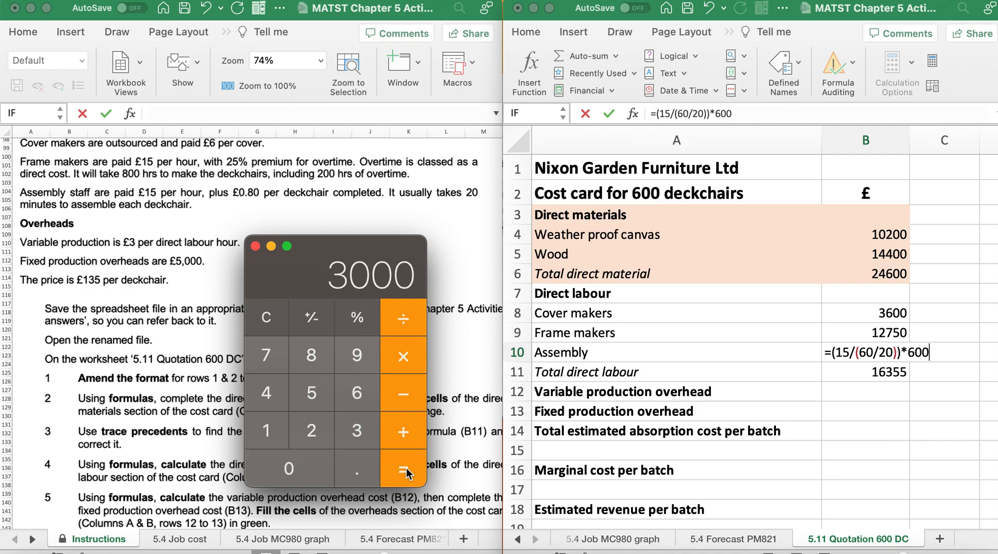
pyautogui.click(406, 473)
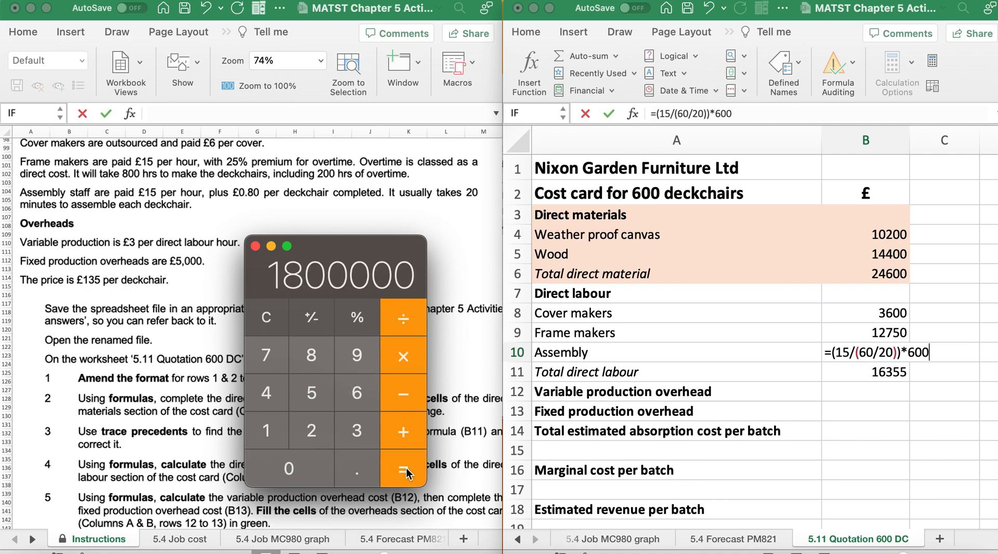
# Return to the cost card and commit the assembly formula =(15/(60/20))*600 in B10
pyautogui.click(834, 352)
pyautogui.press('Return')
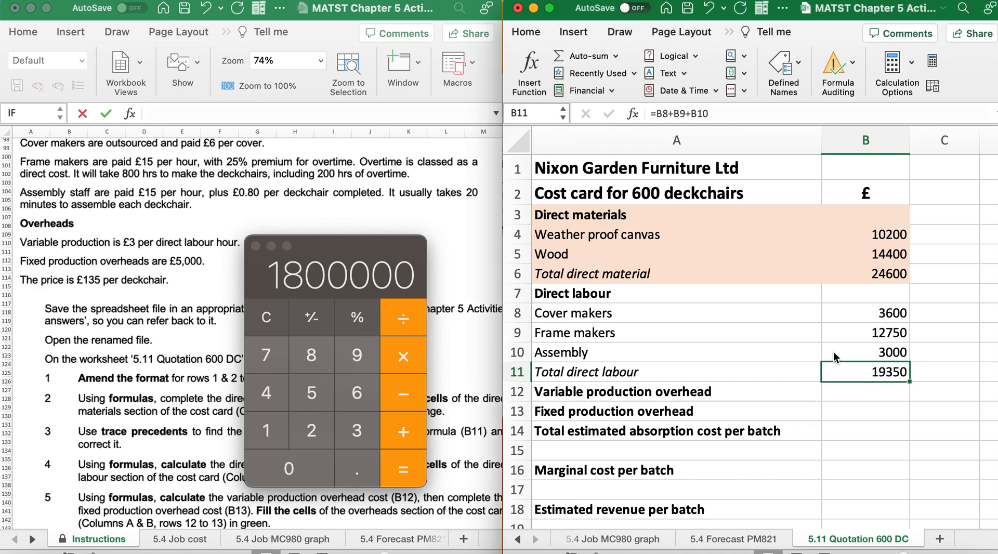
pyautogui.click(834, 353)
# Clear Calculator and work out the assembly staff's payment per completed deckchair as 0.8 × 600
pyautogui.click(268, 317)
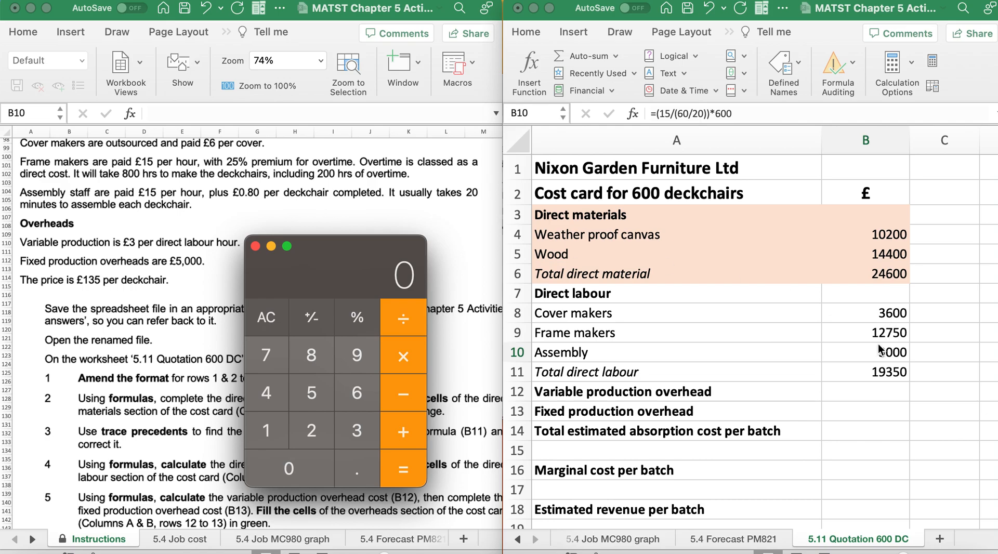
pyautogui.click(364, 465)
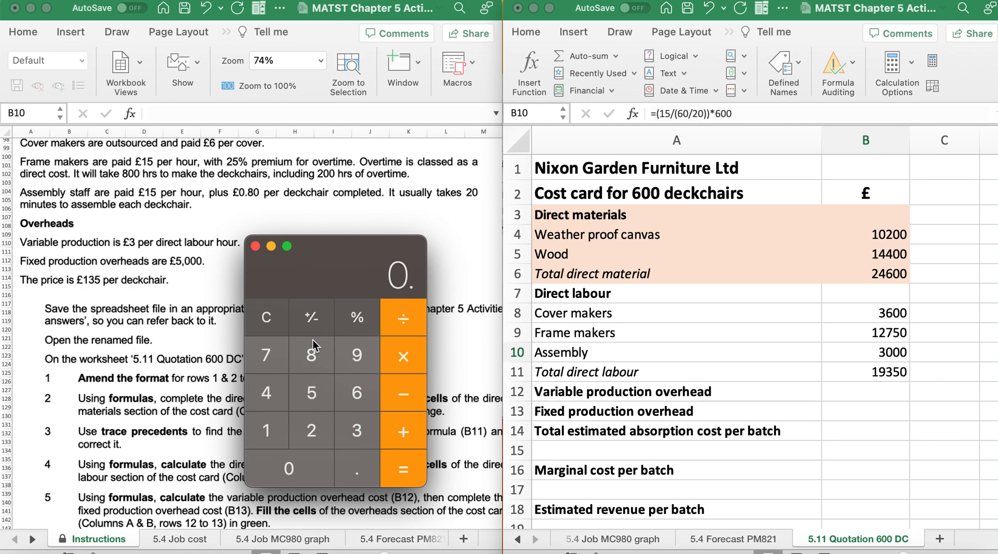
pyautogui.click(312, 359)
pyautogui.click(403, 361)
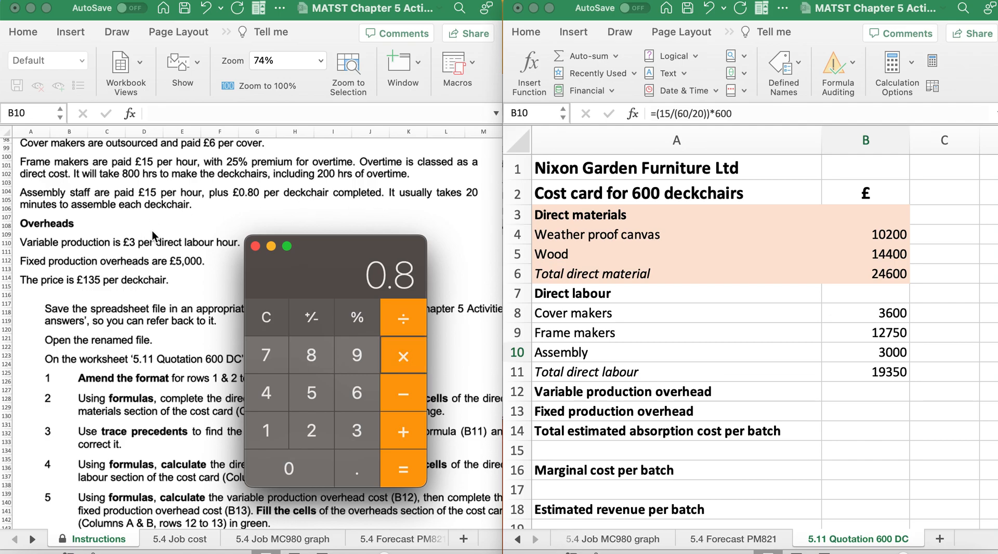
pyautogui.scroll(5, 152, 229)
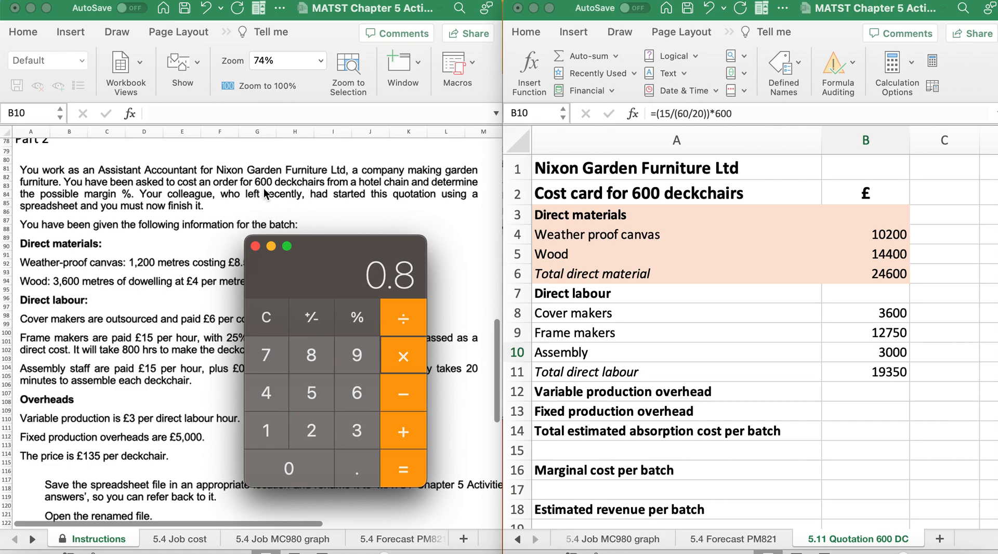
pyautogui.click(354, 395)
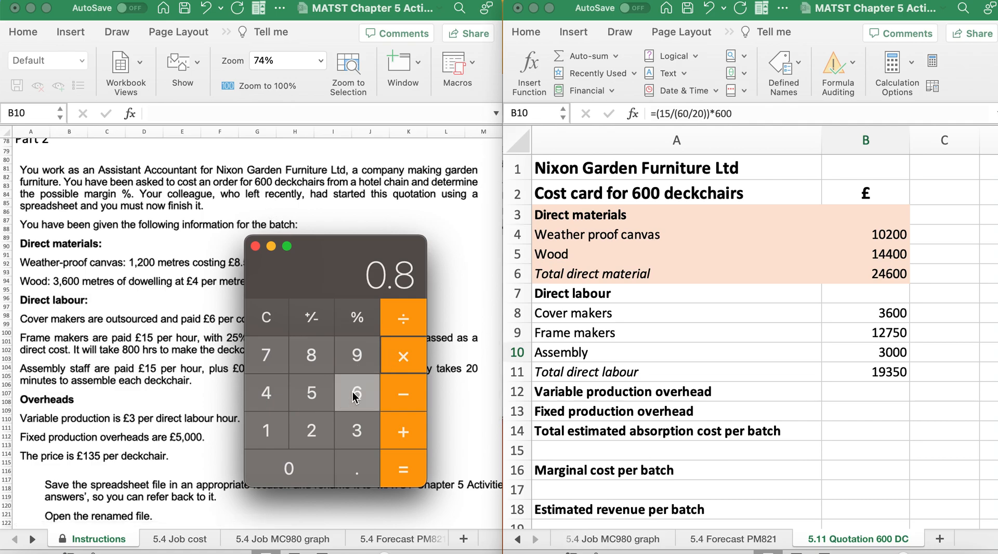
pyautogui.click(313, 455)
pyautogui.click(313, 455)
pyautogui.click(409, 463)
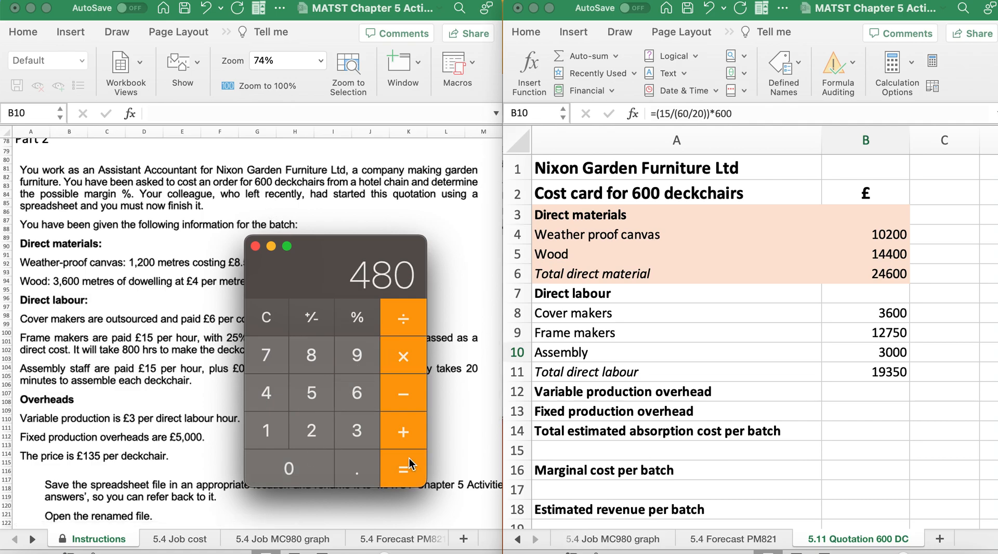
# Return to the cost card and wrap B10's hourly pay calculation in outer brackets, =((15/(60/20))*600)
pyautogui.click(872, 351)
pyautogui.doubleClick(872, 350)
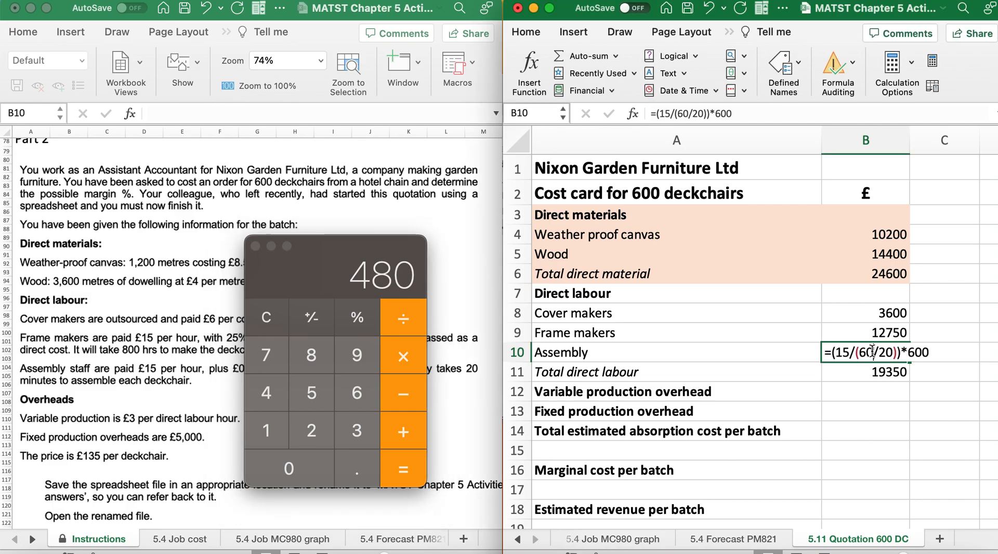
pyautogui.click(935, 350)
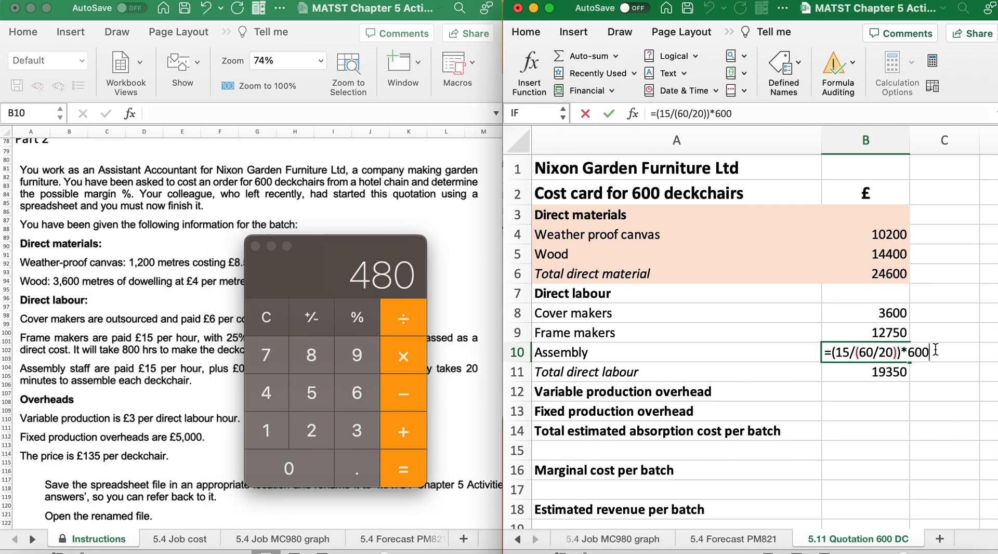
pyautogui.write(')')
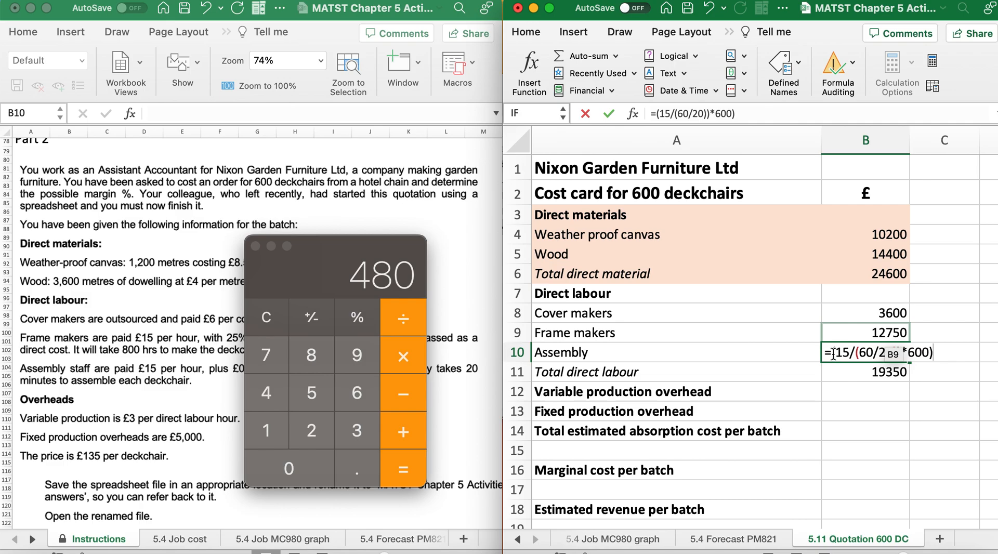
pyautogui.click(833, 351)
pyautogui.write('(')
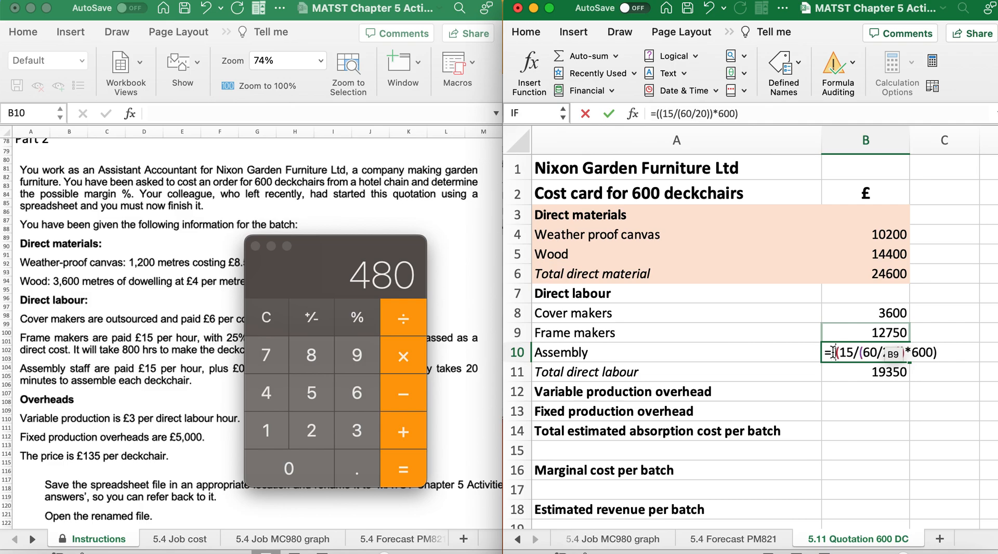
# Add the payment per deckchair and enter the assembly formula in B10 as =((15/(60/20))*600)+(0.80*600)
pyautogui.click(940, 352)
pyautogui.write('+(0.80')
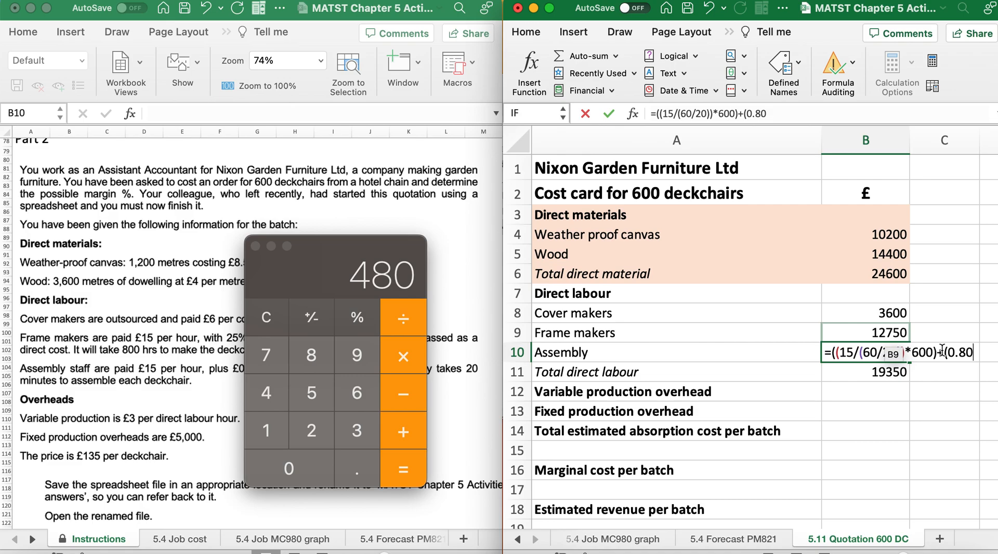
pyautogui.write('*600')
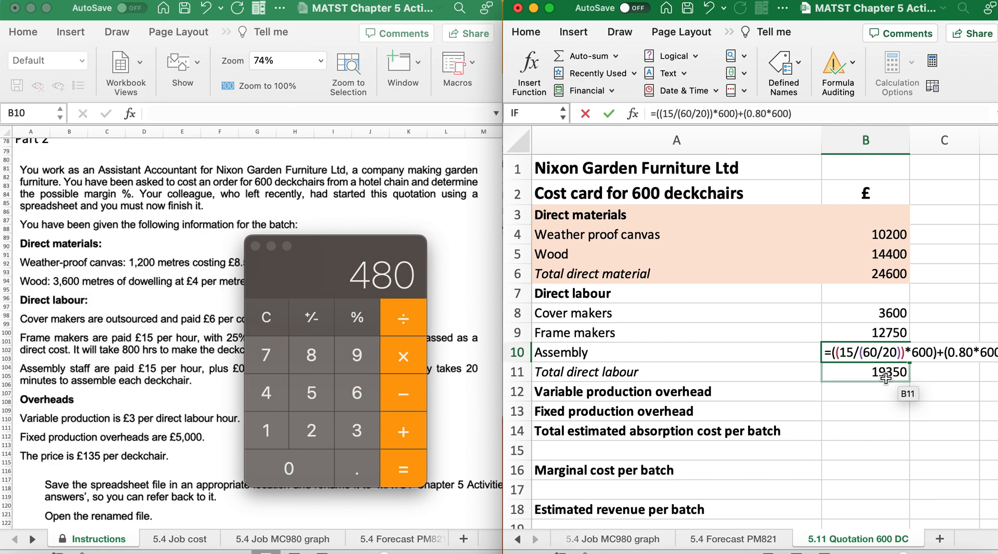
pyautogui.press('Return')
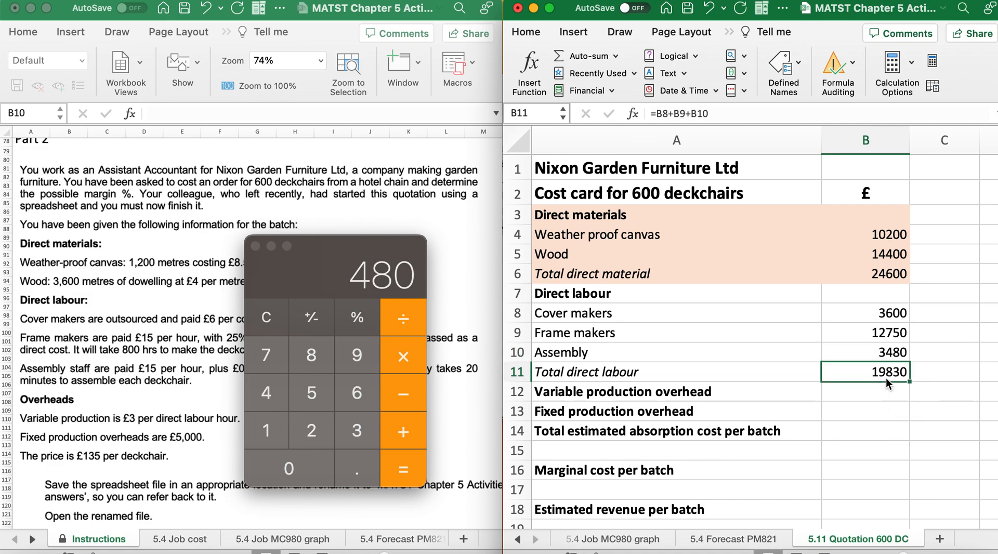
# Minimise Calculator and bring the direct labour fill requirement in instruction 4 into view
pyautogui.scroll(-10, 98, 442)
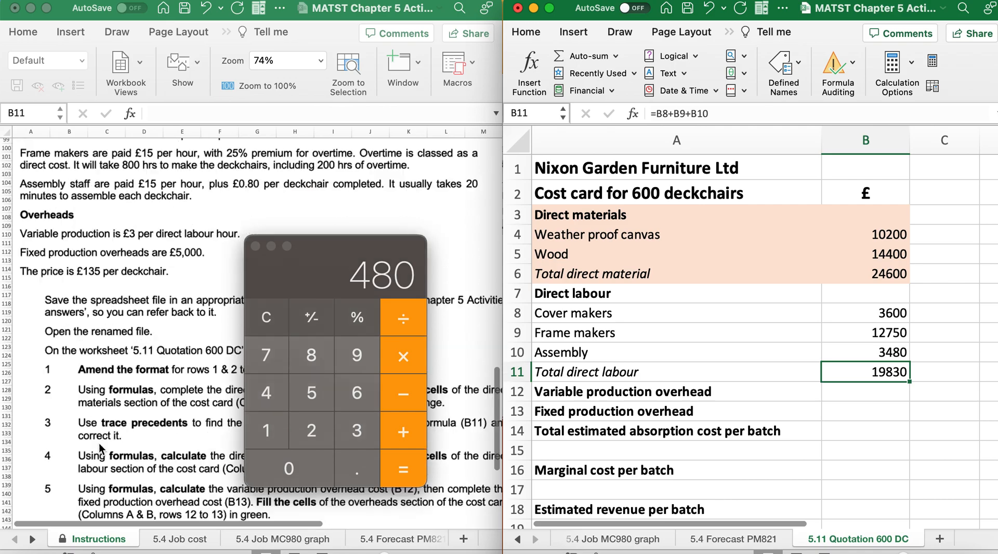
pyautogui.click(271, 246)
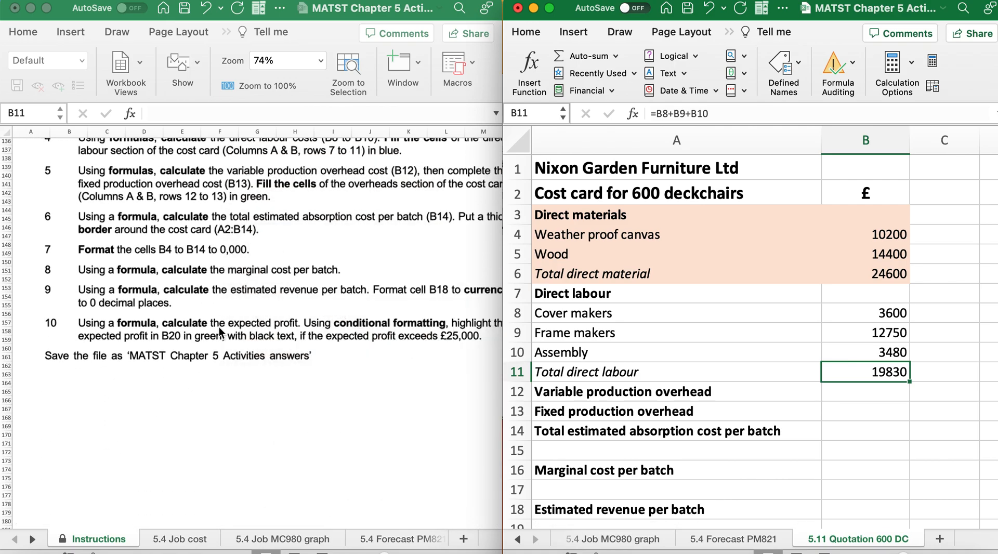
pyautogui.scroll(2, 219, 326)
pyautogui.hscroll(1, 220, 326)
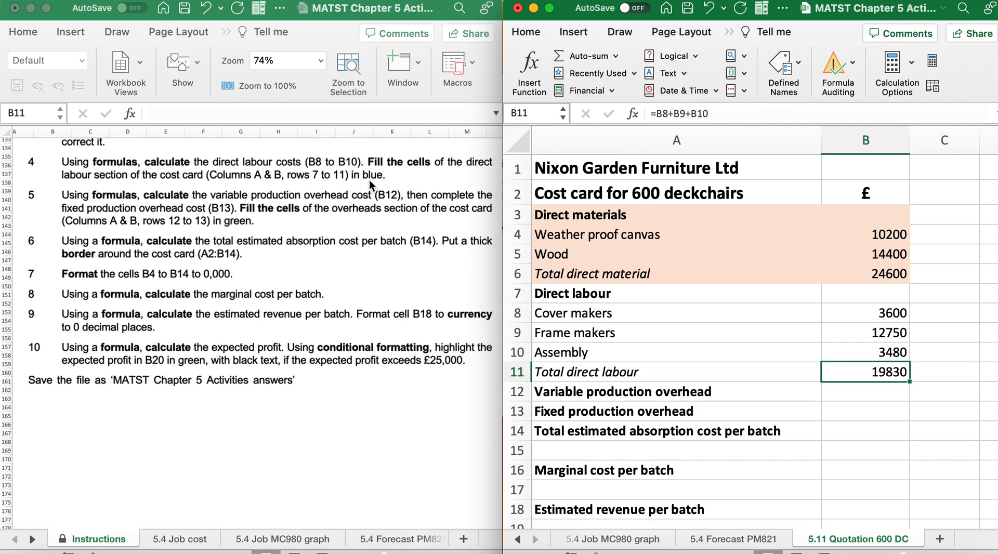
# Fill the direct labour section of the cost card, A7:B11, with light blue
pyautogui.moveTo(585, 295); pyautogui.dragTo(901, 395)
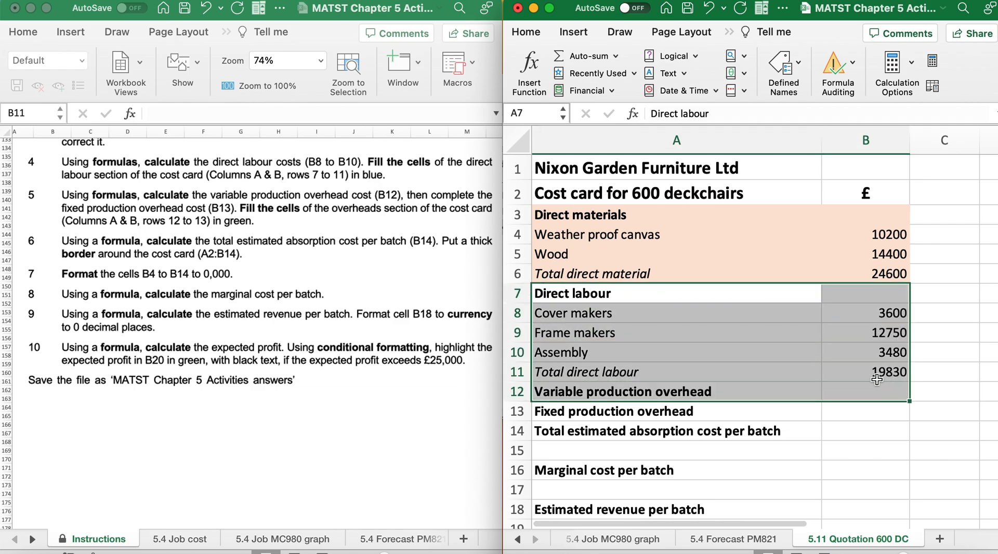
pyautogui.click(526, 33)
pyautogui.click(630, 470)
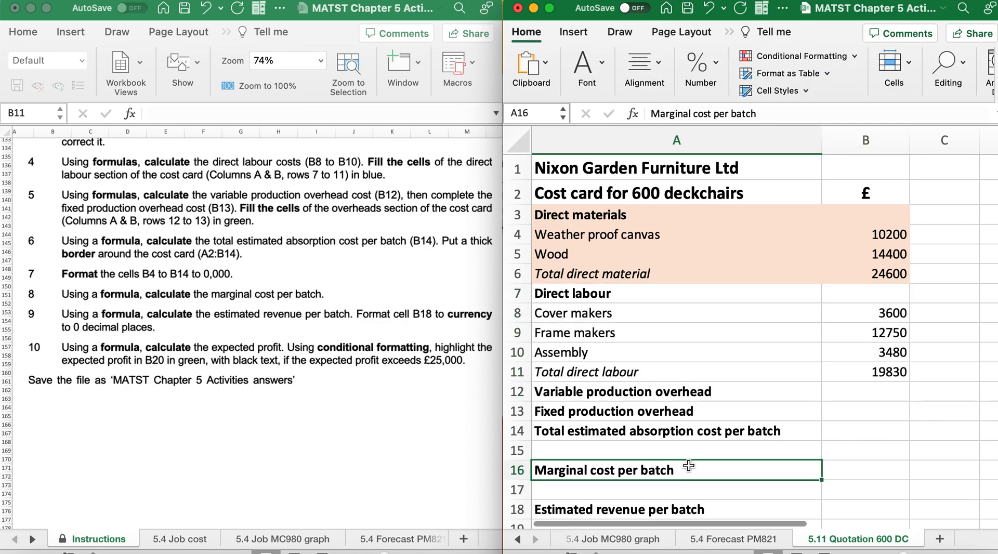
pyautogui.click(615, 293)
pyautogui.moveTo(615, 292); pyautogui.dragTo(883, 372)
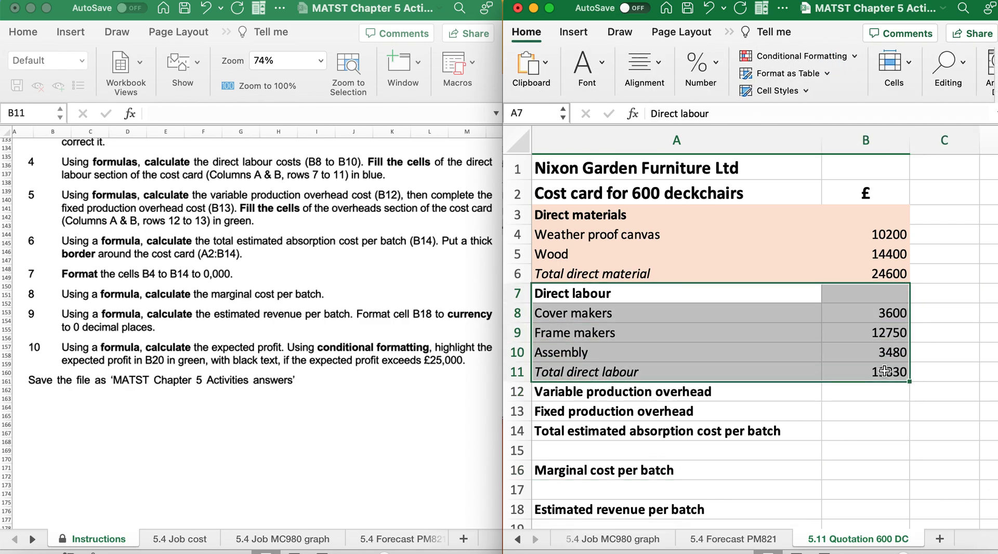
pyautogui.click(603, 65)
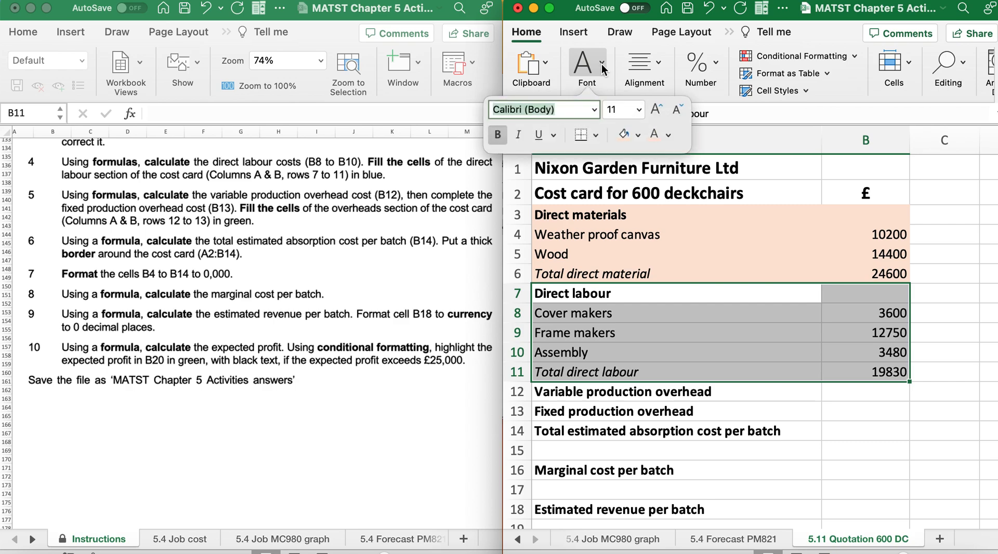
pyautogui.click(637, 135)
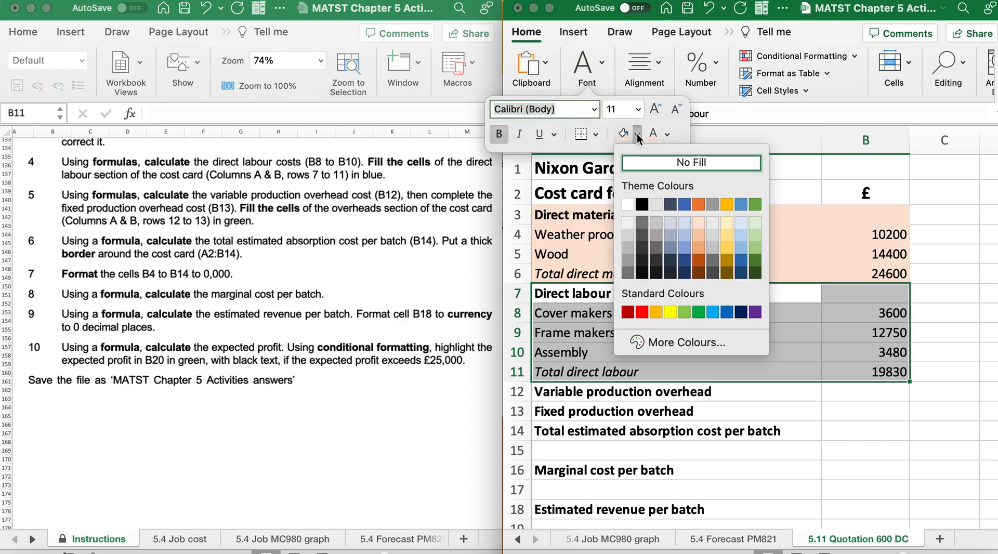
pyautogui.click(684, 224)
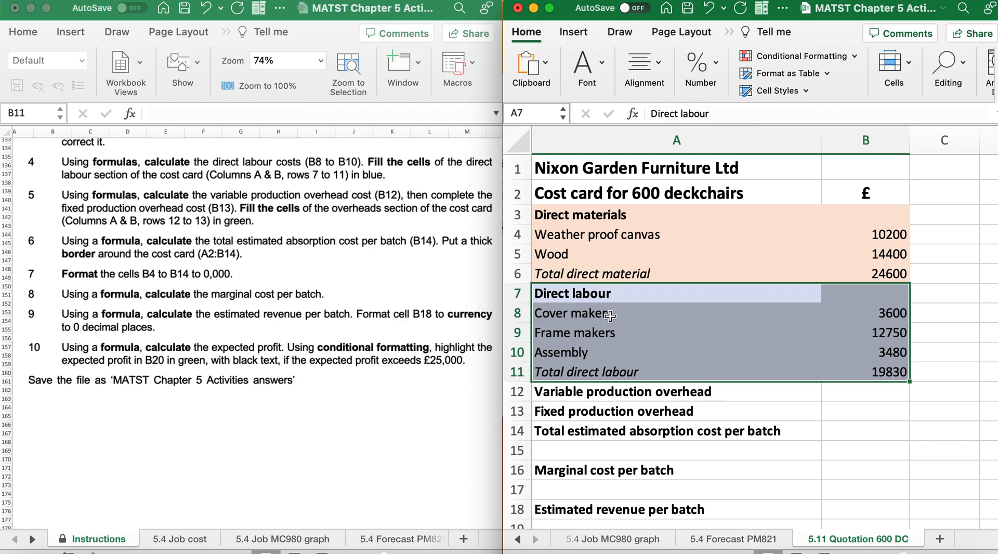
# Review instruction 5 together with the overhead rates and direct labour hours, with B12 selected for the variable production overhead
pyautogui.click(588, 394)
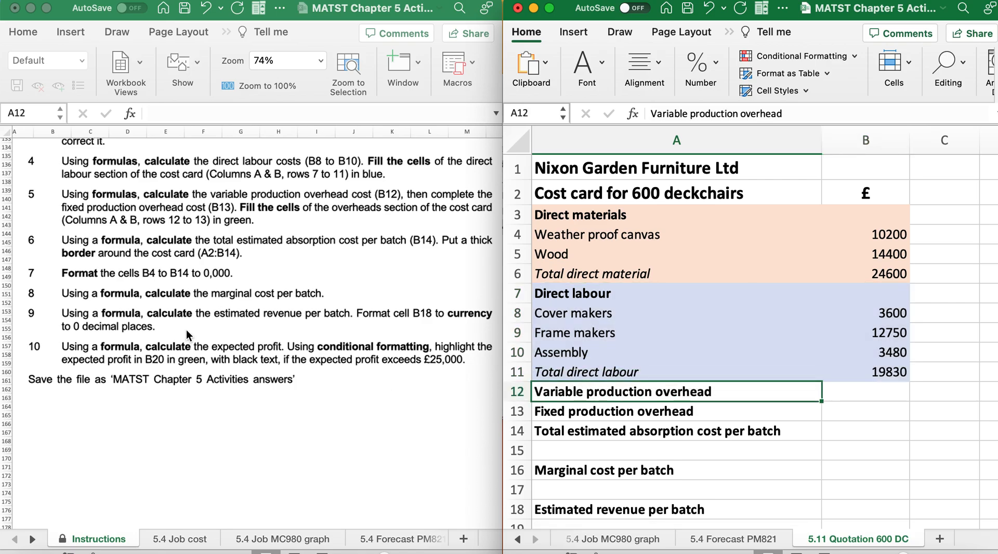
pyautogui.scroll(-1, 189, 334)
pyautogui.scroll(-2, 187, 330)
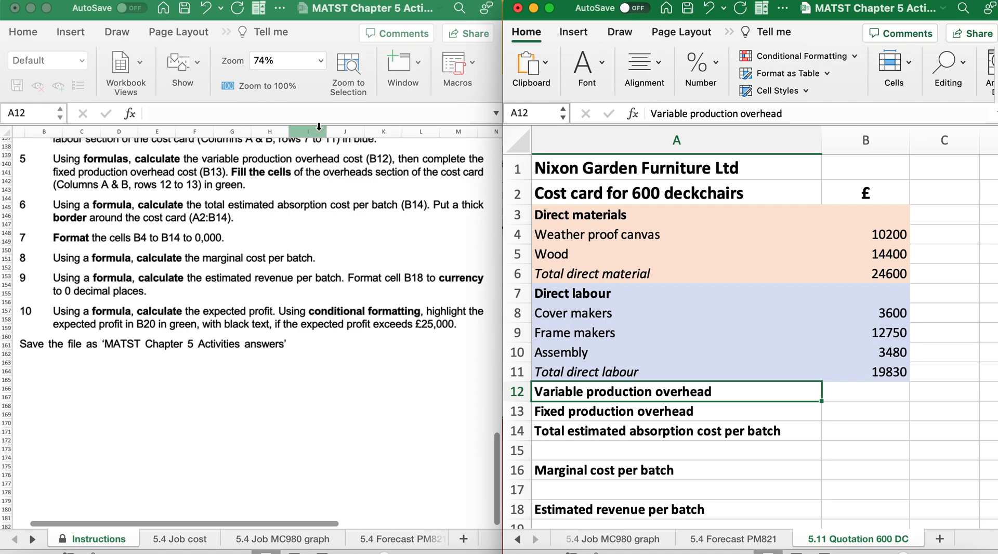
pyautogui.click(856, 390)
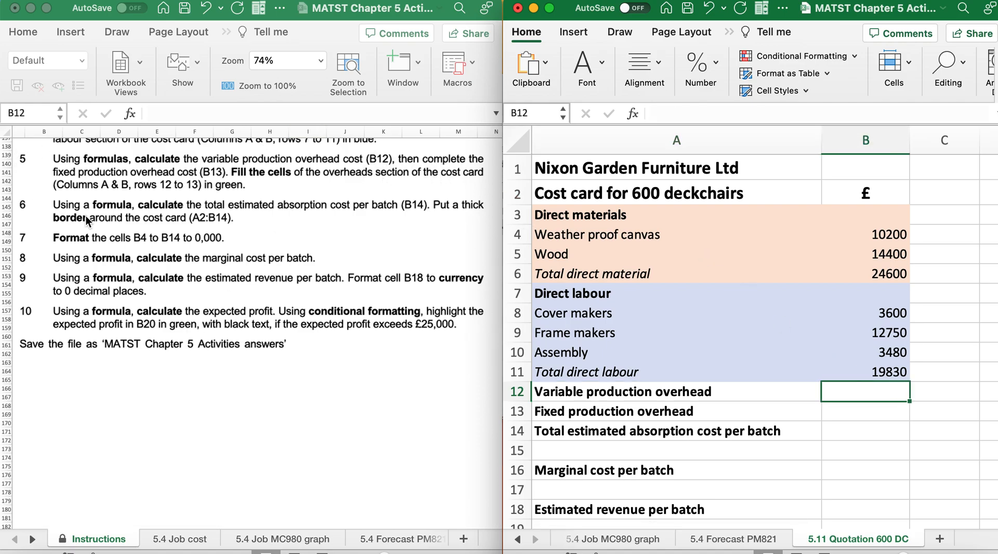
pyautogui.scroll(5, 86, 217)
pyautogui.scroll(3, 86, 216)
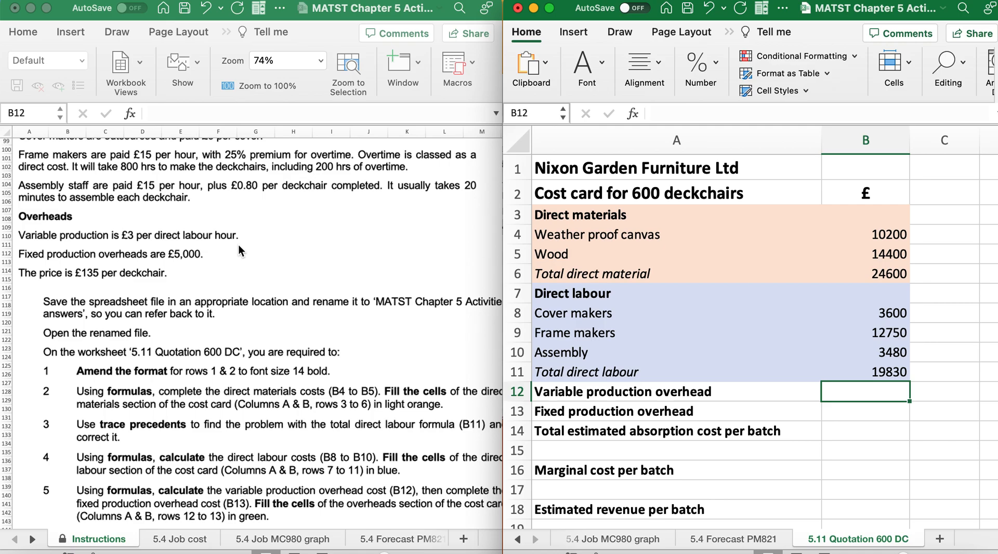
pyautogui.scroll(2, 240, 246)
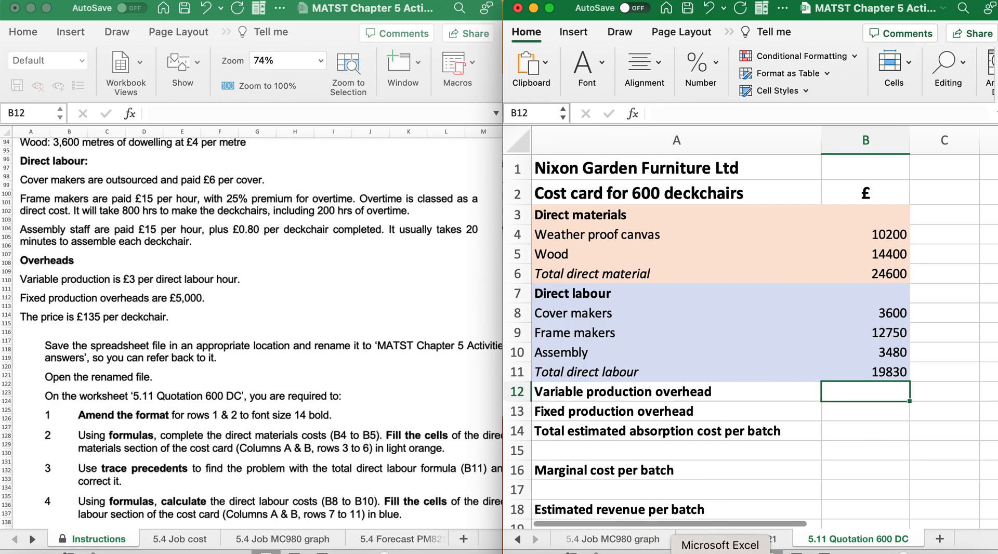
# Switch to Calculator and work out the frame makers' variable overhead as 800 × 3
pyautogui.click(749, 550)
pyautogui.click(266, 314)
pyautogui.click(311, 361)
pyautogui.click(301, 469)
pyautogui.click(301, 470)
pyautogui.click(405, 356)
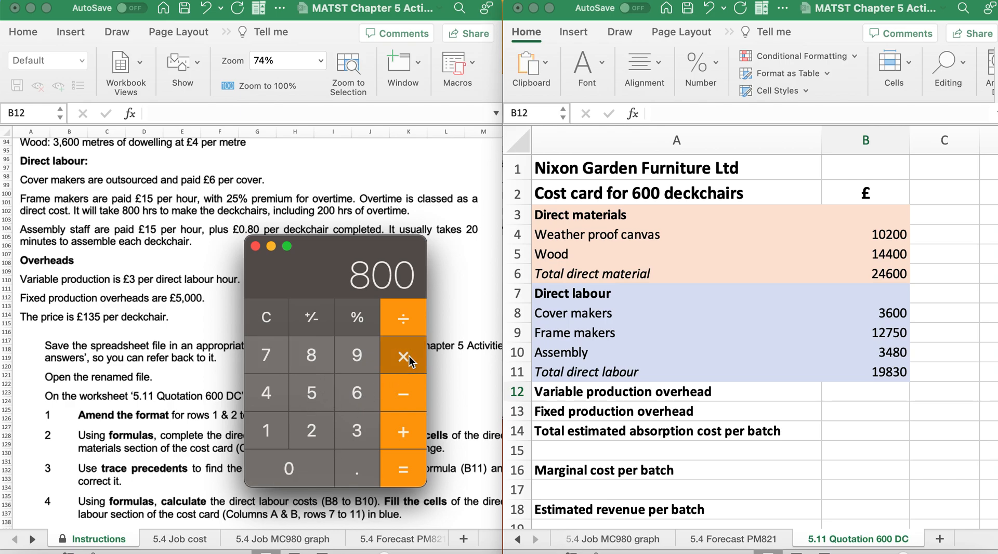
pyautogui.click(360, 422)
pyautogui.click(397, 476)
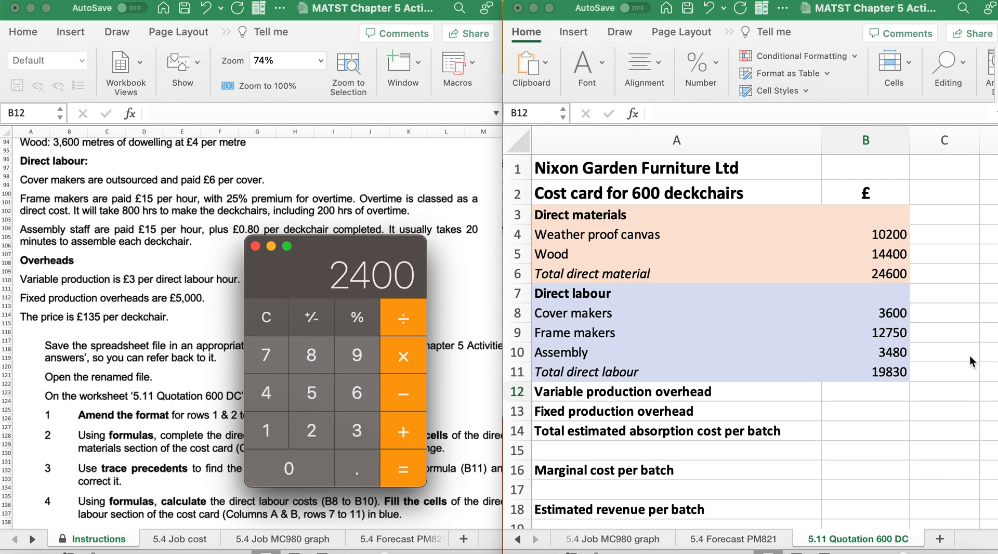
# Return to the cost card and enter the variable production overhead formula =(800*3) in B12
pyautogui.doubleClick(858, 396)
pyautogui.write('=')
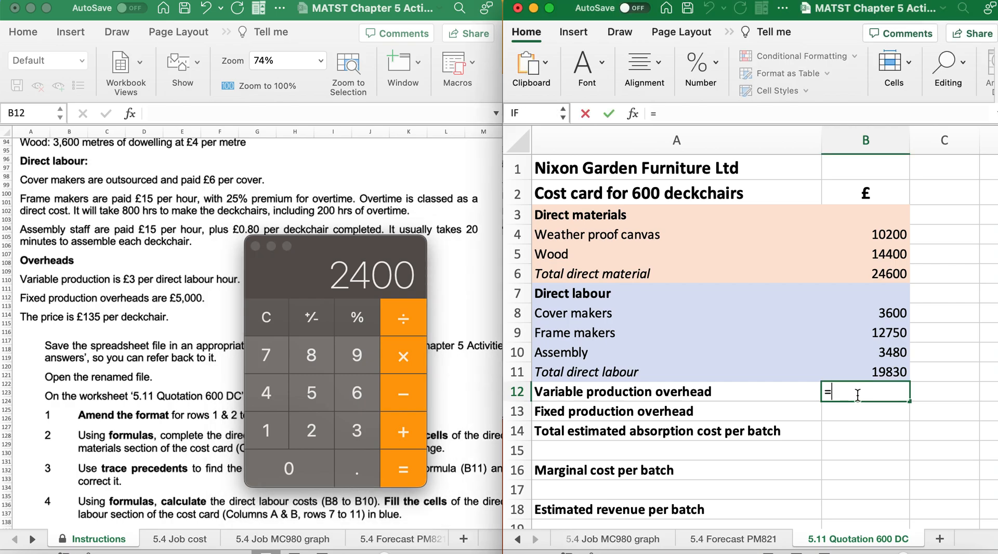
pyautogui.write('(800*')
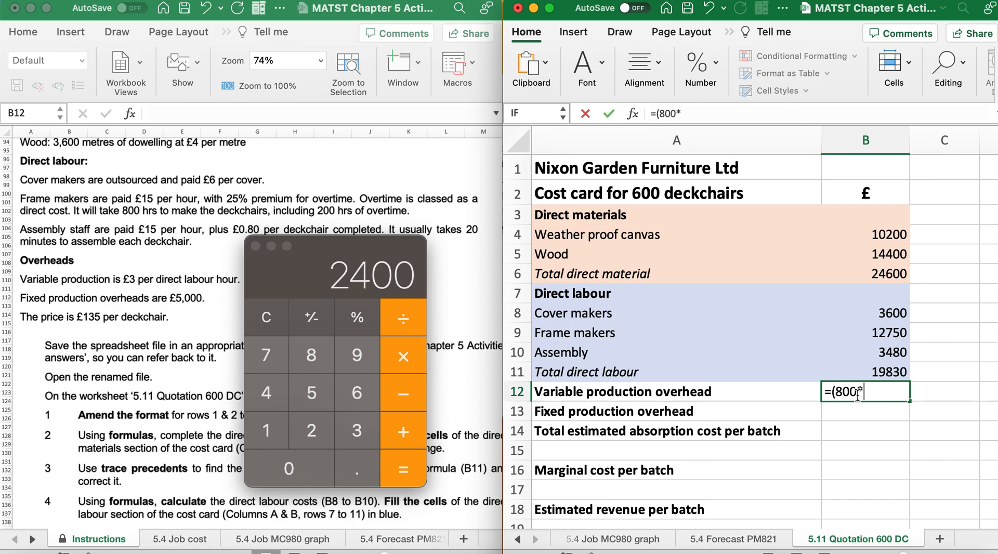
pyautogui.write('3)')
pyautogui.press('Return')
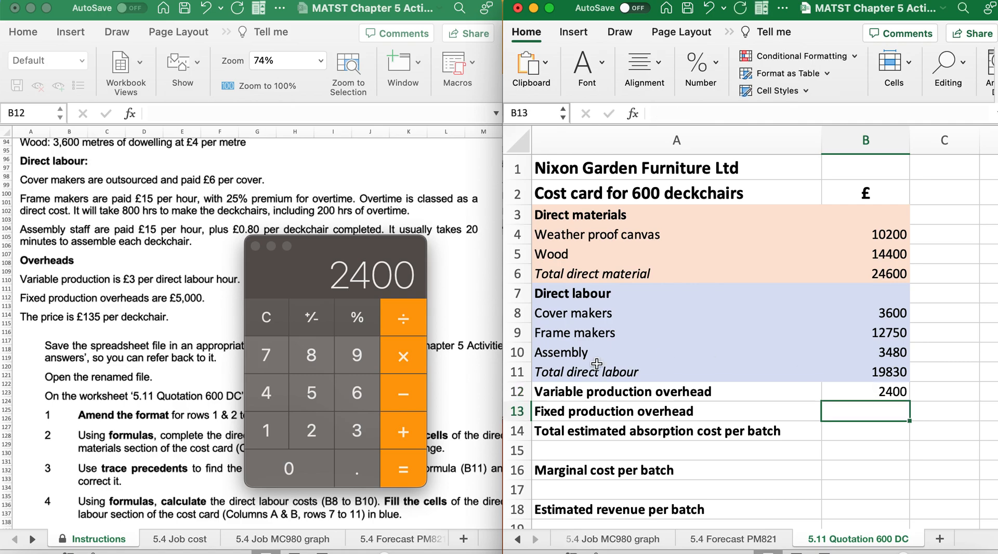
pyautogui.click(261, 323)
pyautogui.click(261, 323)
pyautogui.scroll(-5, 64, 265)
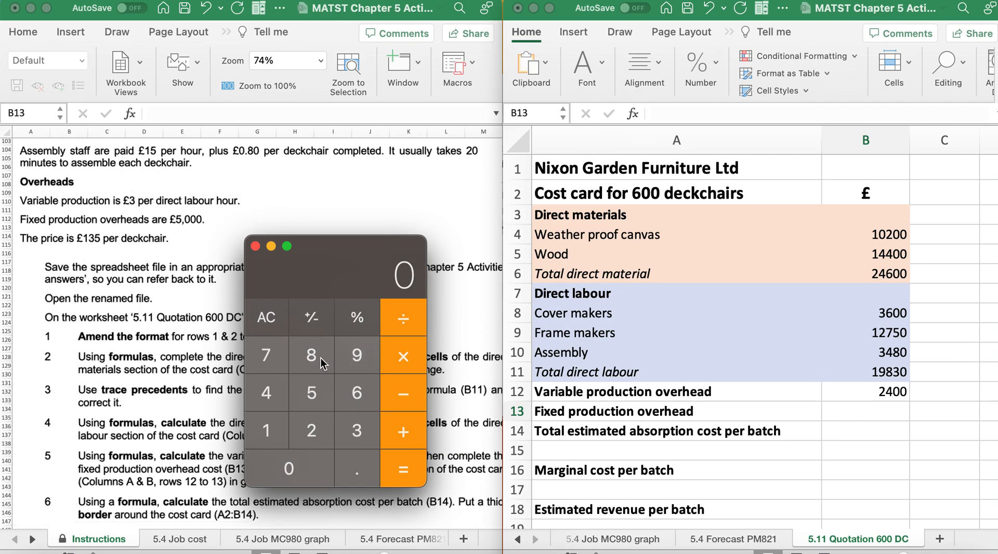
pyautogui.click(356, 392)
pyautogui.click(312, 465)
pyautogui.click(403, 358)
pyautogui.click(320, 435)
pyautogui.click(322, 463)
pyautogui.click(404, 463)
# Clear Calculator and work out the assembly hours and their variable overhead as 600 ÷ 3 × 3
pyautogui.click(266, 321)
pyautogui.click(353, 396)
pyautogui.click(285, 474)
pyautogui.click(286, 474)
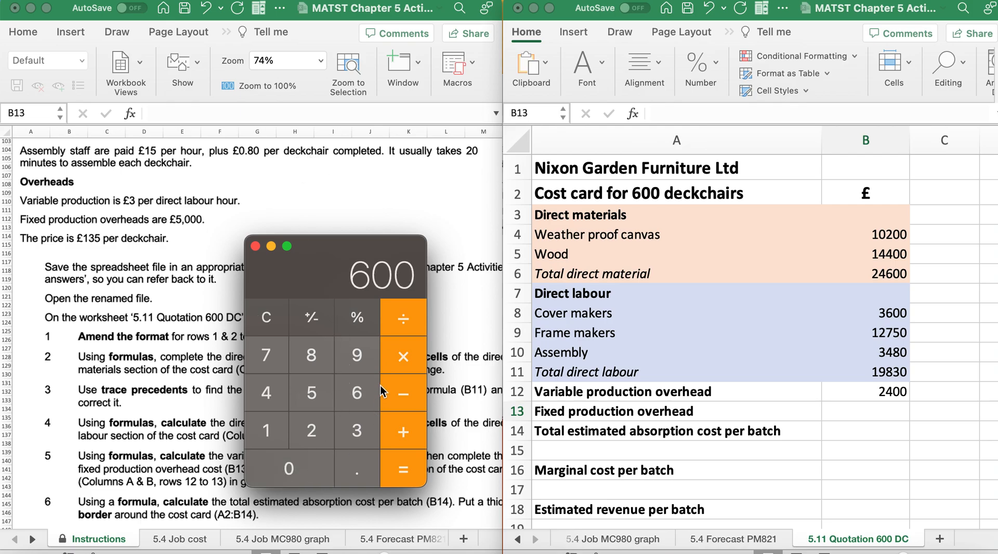
pyautogui.click(408, 326)
pyautogui.click(357, 429)
pyautogui.click(397, 470)
pyautogui.click(402, 358)
pyautogui.click(357, 434)
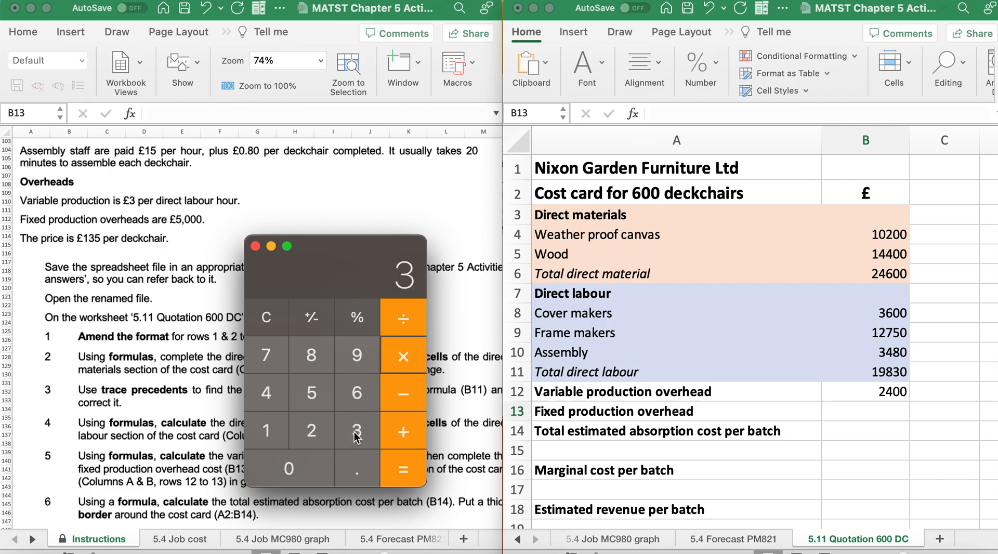
pyautogui.click(397, 477)
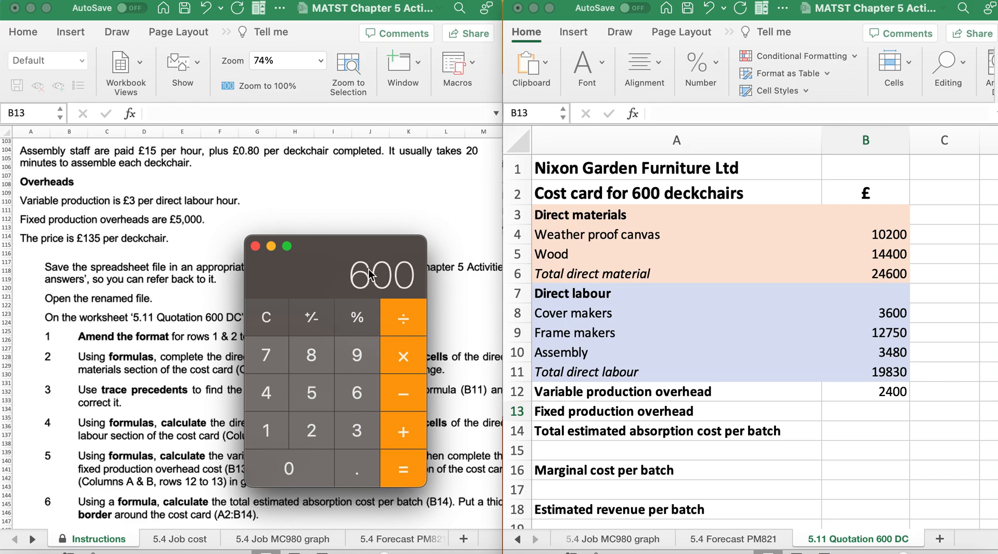
# Reopen B12's formula on the cost card and extend it to =(800*3)+(600(60/20)) for the assembly hours
pyautogui.click(878, 395)
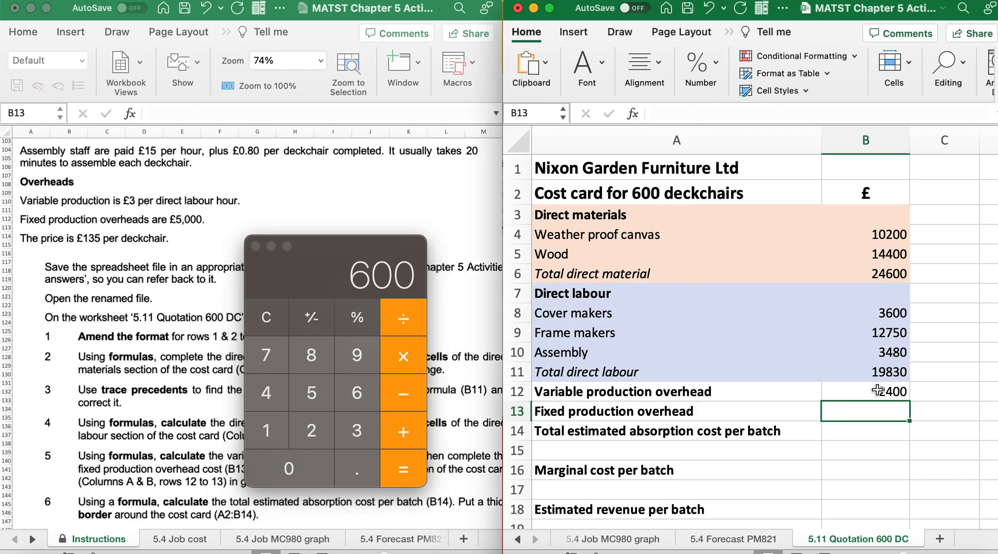
pyautogui.doubleClick(879, 394)
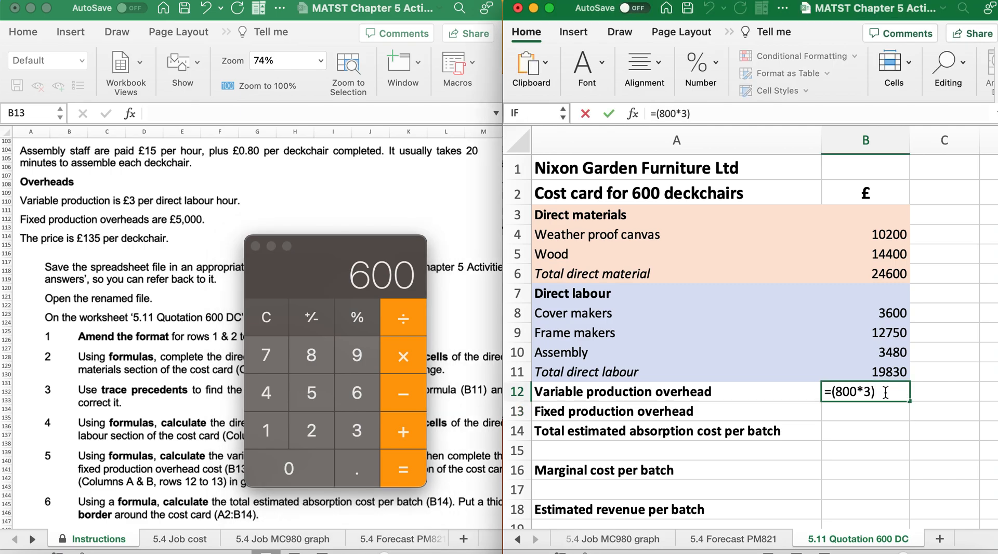
pyautogui.write('+(60/2')
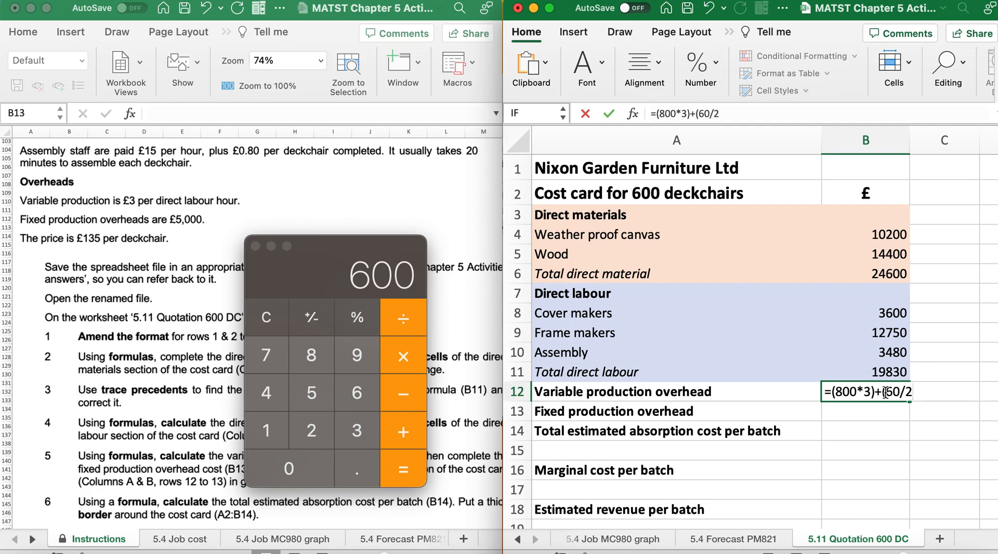
pyautogui.write('0)')
pyautogui.write('(')
pyautogui.write('600(60')
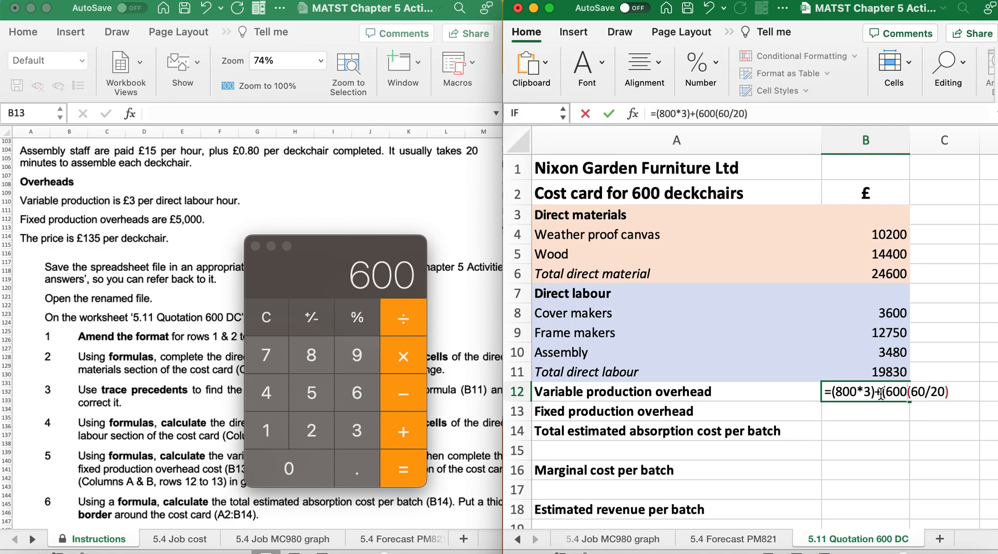
pyautogui.click(960, 392)
pyautogui.write(')')
# Multiply B12's bracketed assembly term by 3 and commit the formula as =(800*3)+((600*(60/20))*3), accepting the suggested correction
pyautogui.click(886, 392)
pyautogui.write('(800')
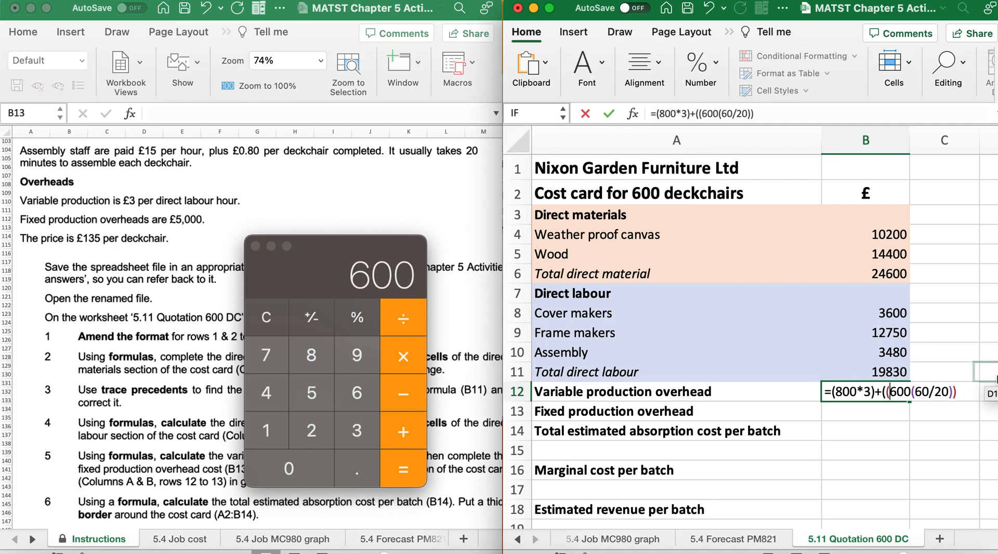
pyautogui.write('*3)')
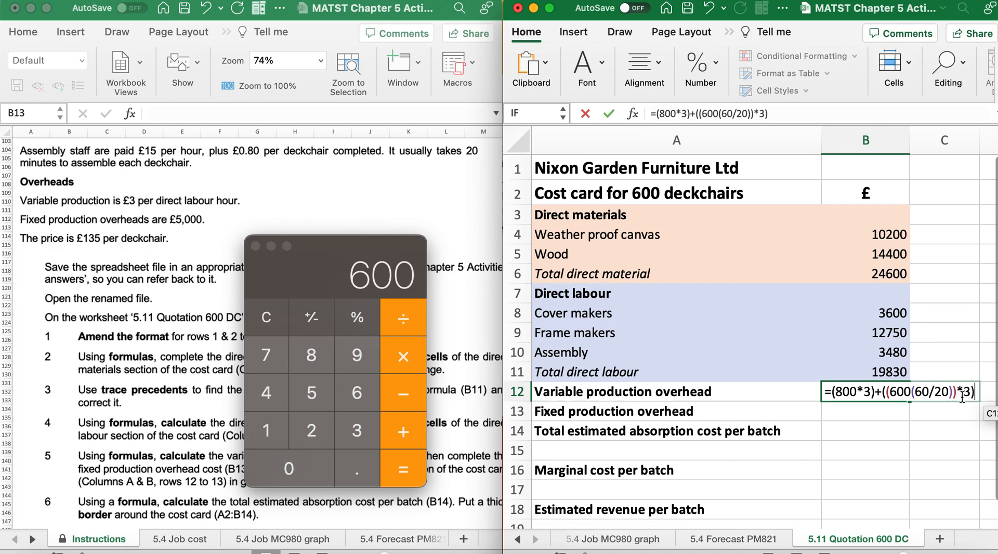
pyautogui.press('Return')
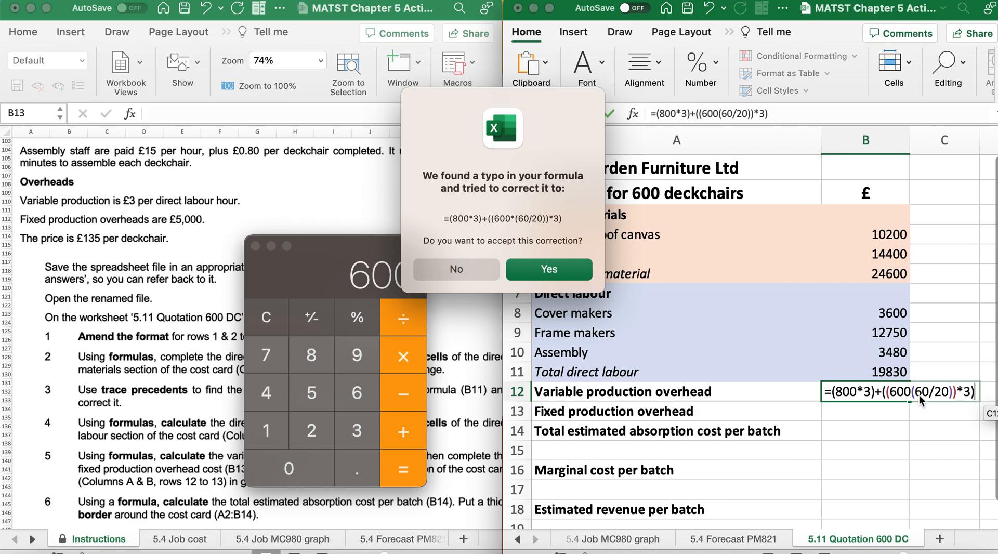
pyautogui.press('Return')
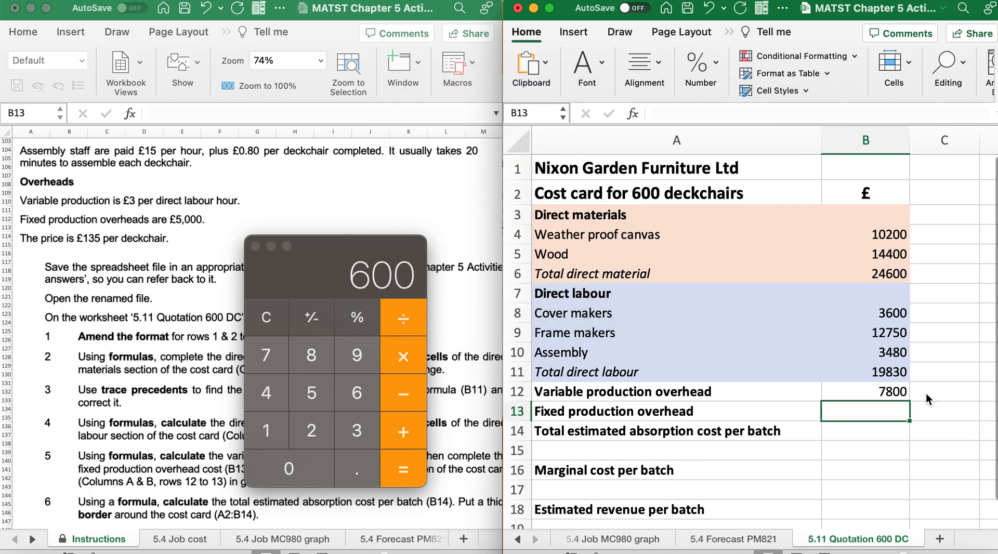
# Reopen the variable production overhead formula in B12, remove the stray B12 reference and clear the whole formula
pyautogui.click(885, 393)
pyautogui.doubleClick(885, 394)
pyautogui.click(884, 393)
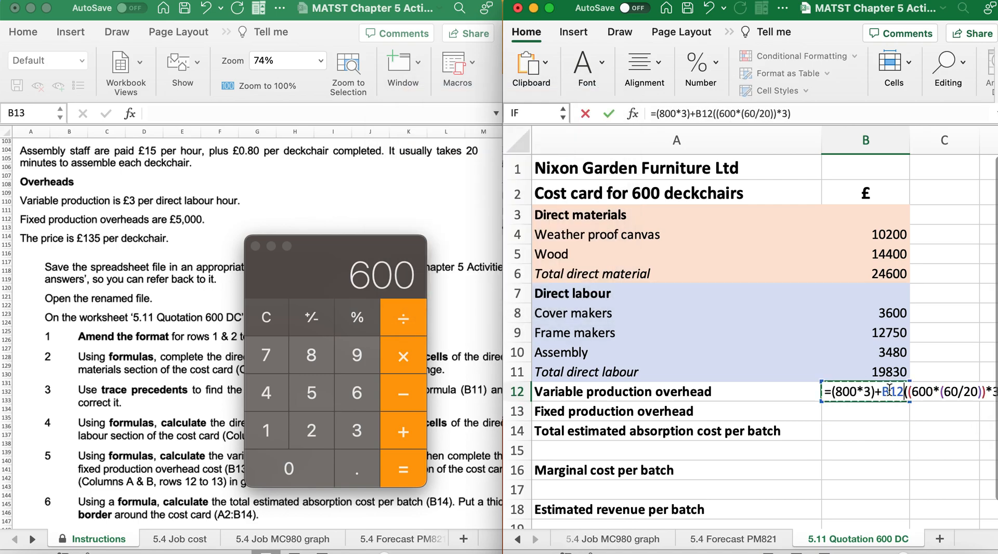
pyautogui.moveTo(884, 393); pyautogui.dragTo(905, 394)
pyautogui.press('BackSpace')
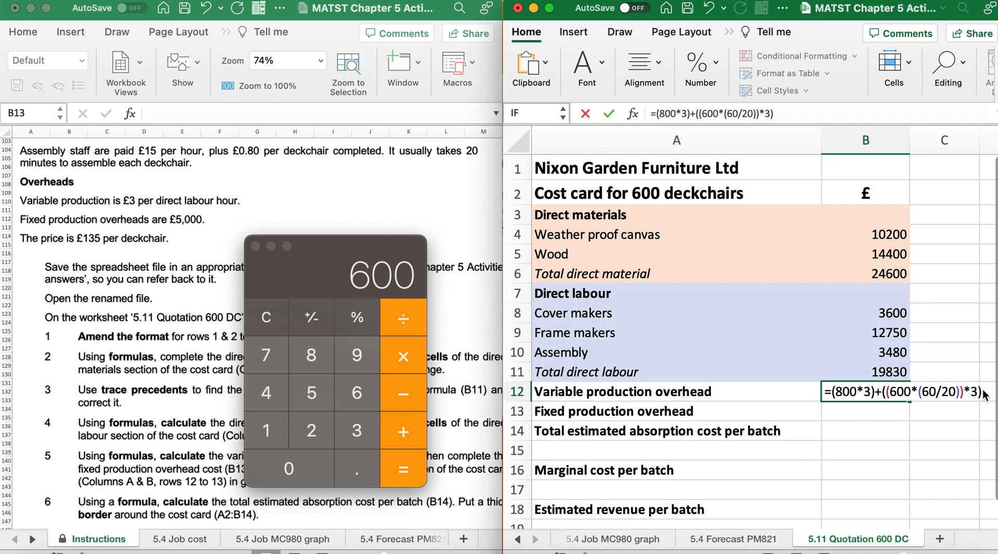
pyautogui.moveTo(982, 394); pyautogui.dragTo(887, 394)
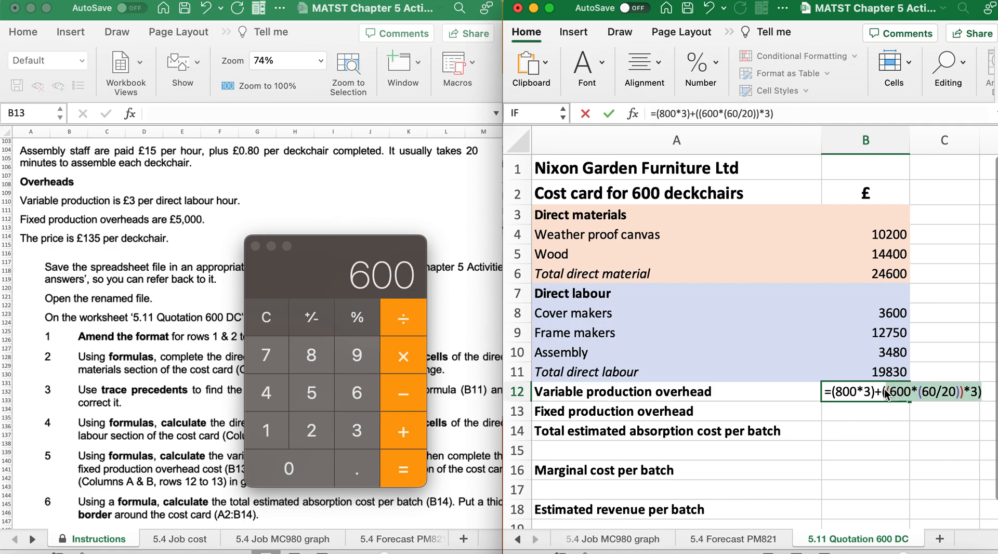
pyautogui.press('BackSpace')
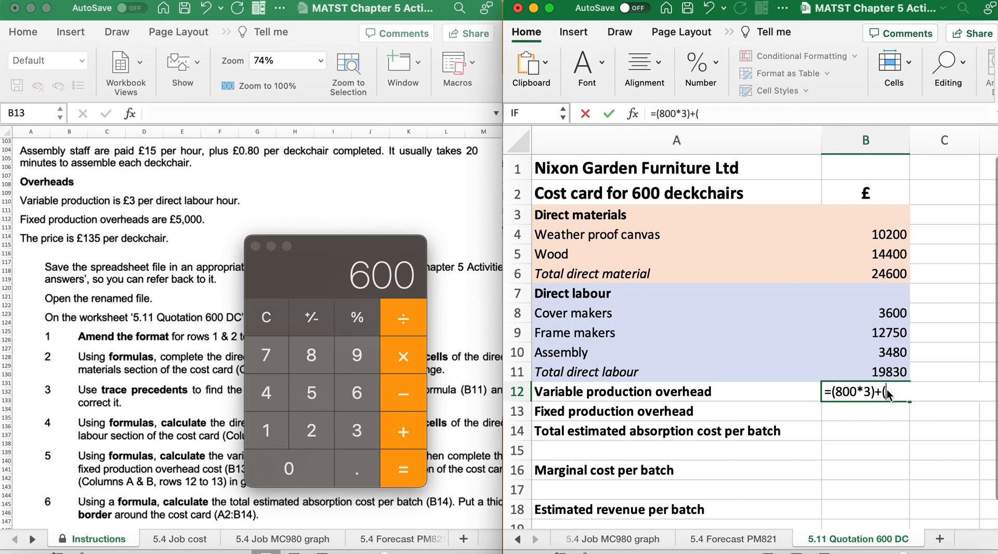
pyautogui.moveTo(886, 395); pyautogui.dragTo(823, 391)
pyautogui.press('BackSpace')
# Enter =(60/20) in B12 and extend it to =600/(60/20) for the assembly hours
pyautogui.write('=')
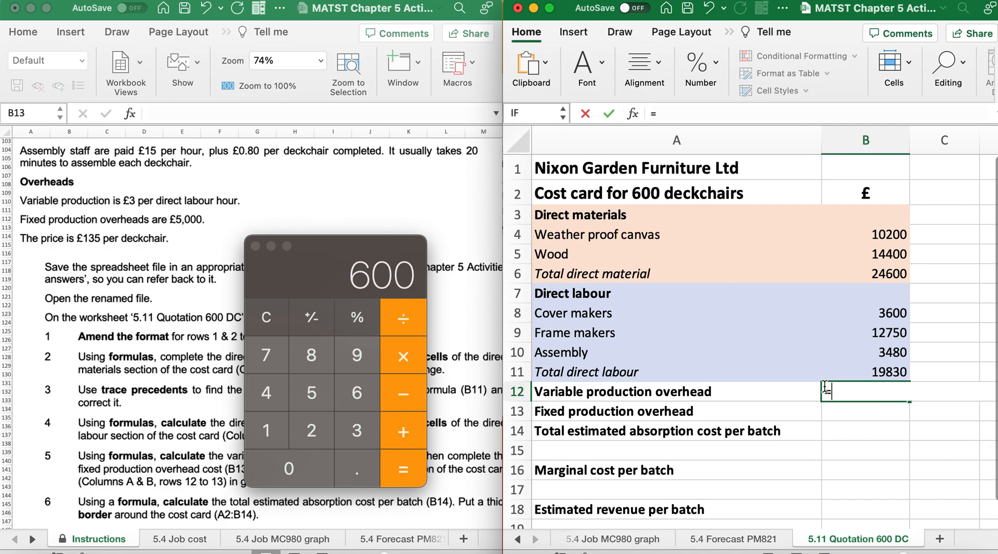
pyautogui.write('(60/20)')
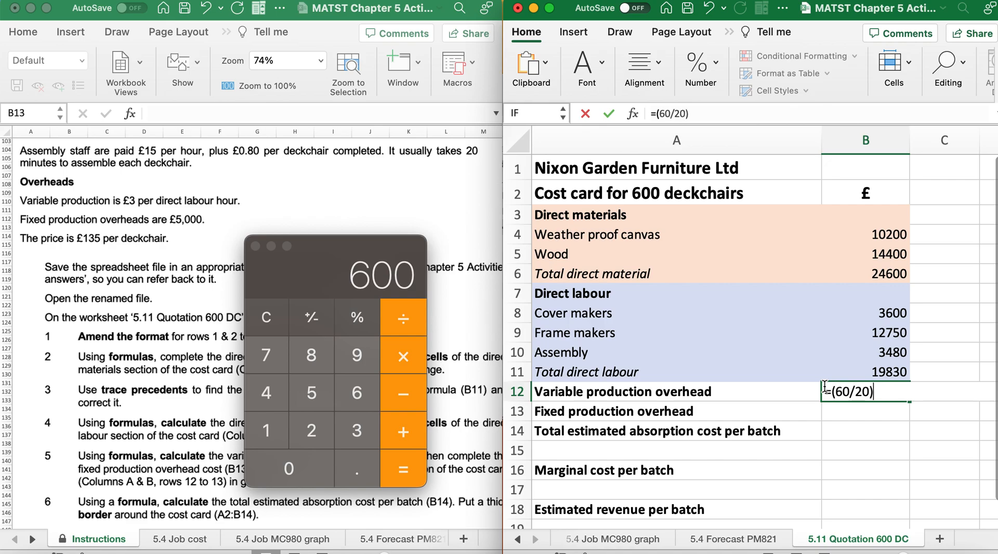
pyautogui.press('Return')
pyautogui.doubleClick(850, 395)
pyautogui.write('600/')
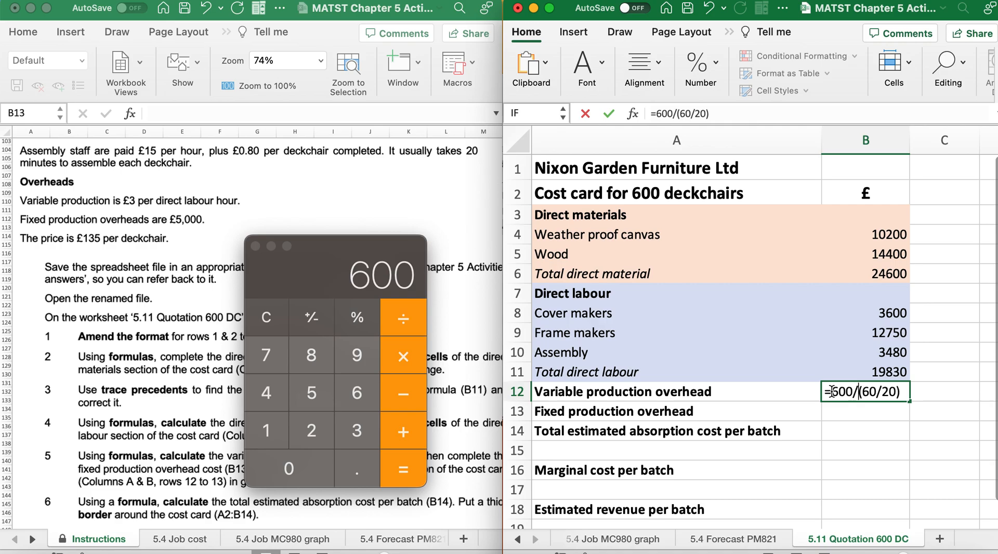
pyautogui.press('Return')
# Bracket the assembly hours in B12 and multiply them by the £3 rate, as =((600/(60/20))*3)
pyautogui.click(831, 391)
pyautogui.doubleClick(832, 391)
pyautogui.write('(')
pyautogui.click(907, 391)
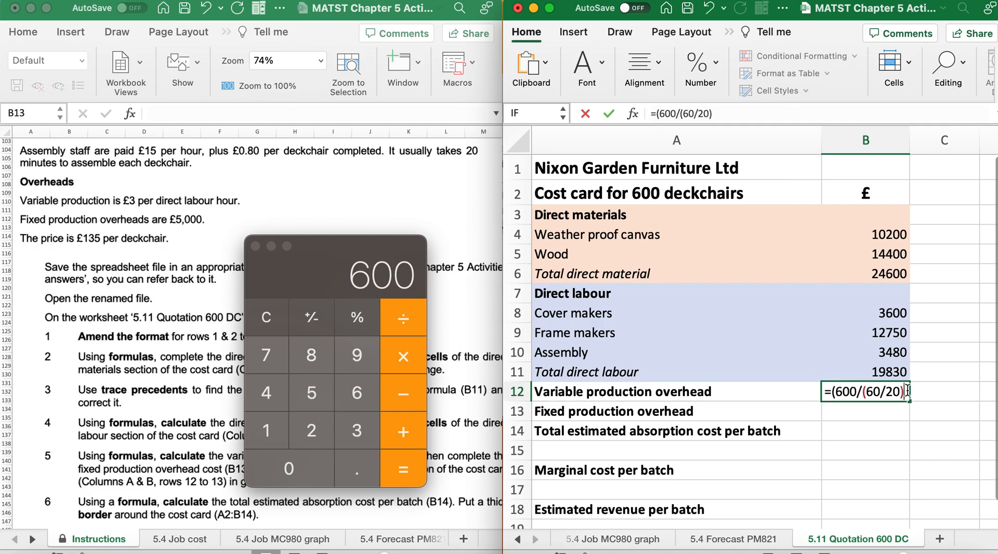
pyautogui.write('_')
pyautogui.write(')')
pyautogui.click(833, 393)
pyautogui.write('(')
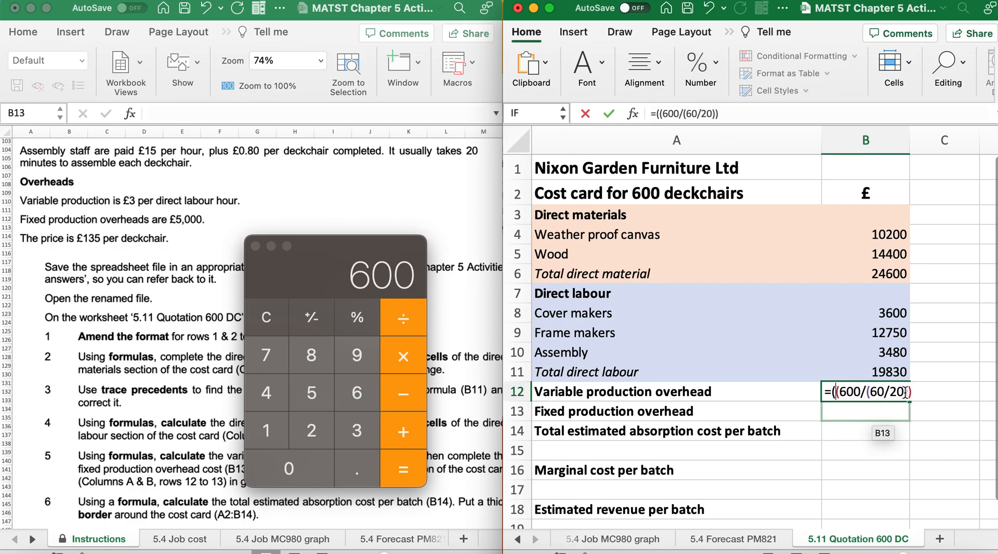
pyautogui.write('*3')
pyautogui.press('Return')
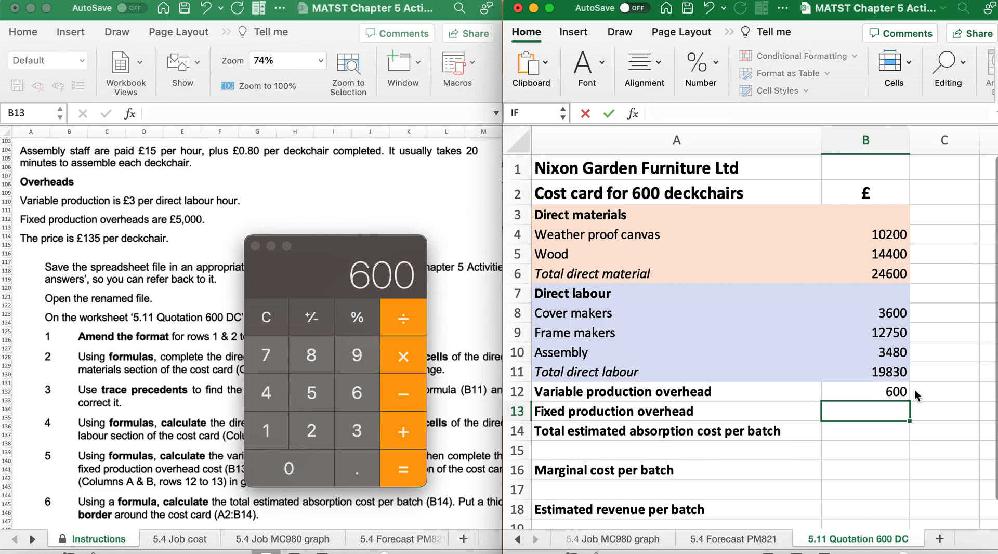
# Add the frame makers' overhead at the start of B12's formula, giving =(800*3)+((600/(60/20))*3)
pyautogui.doubleClick(884, 393)
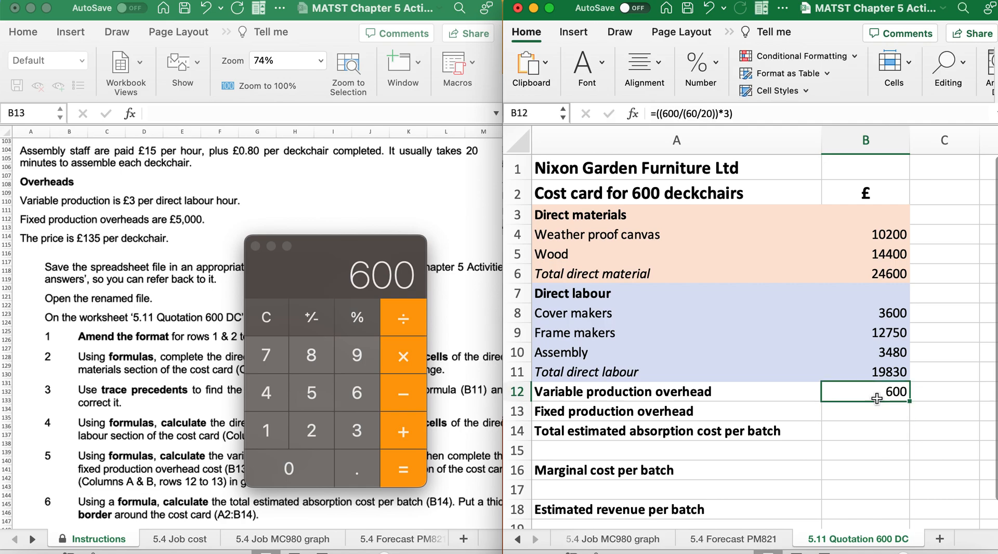
pyautogui.click(842, 391)
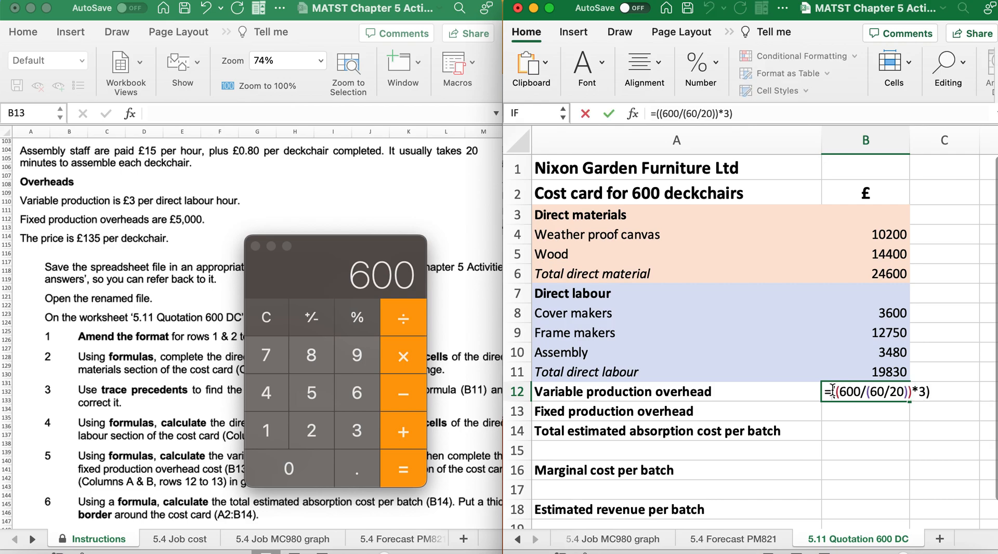
pyautogui.write('(800*3)+')
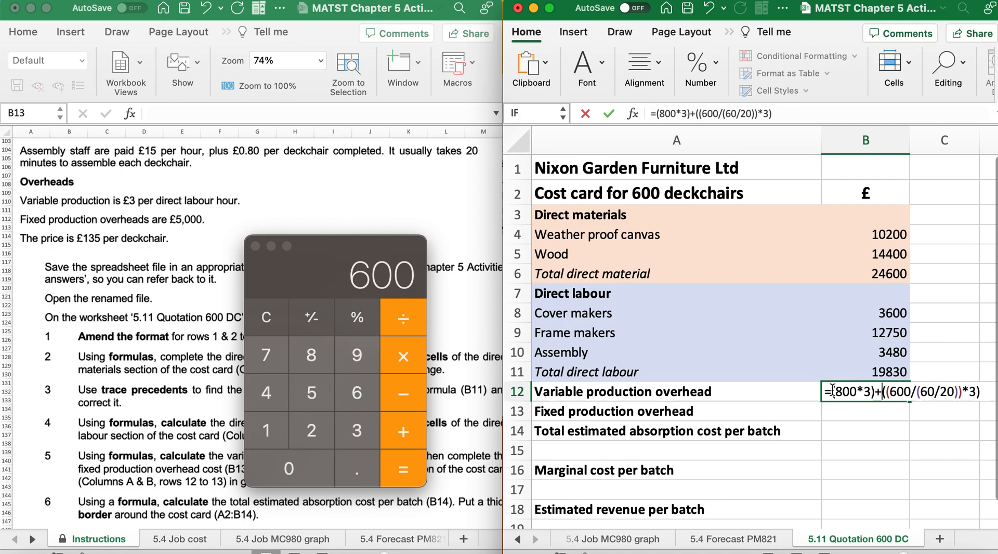
pyautogui.press('Return')
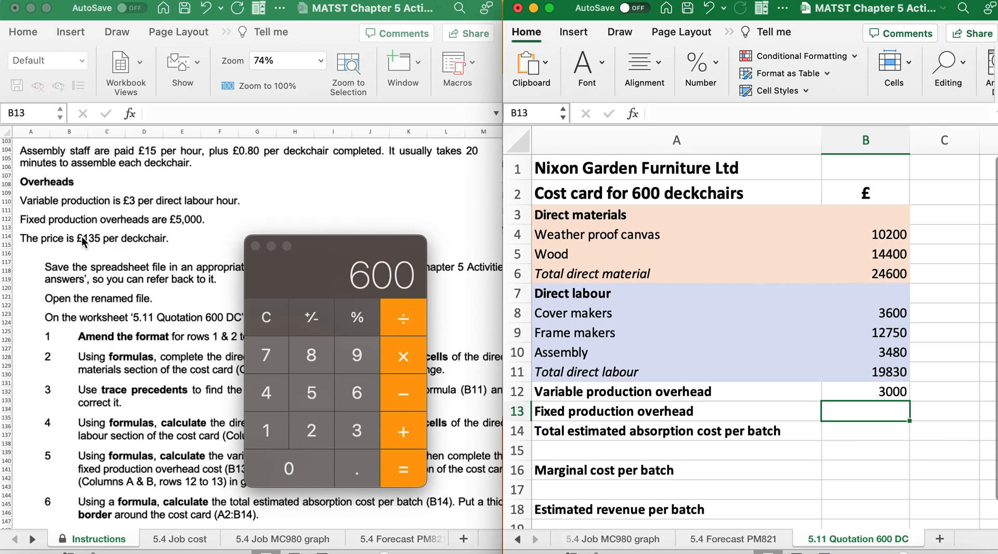
# Check the overhead information in the instructions and enter 500 as a plain number for the fixed production overhead in B13
pyautogui.scroll(-5, 61, 475)
pyautogui.scroll(-2, 62, 475)
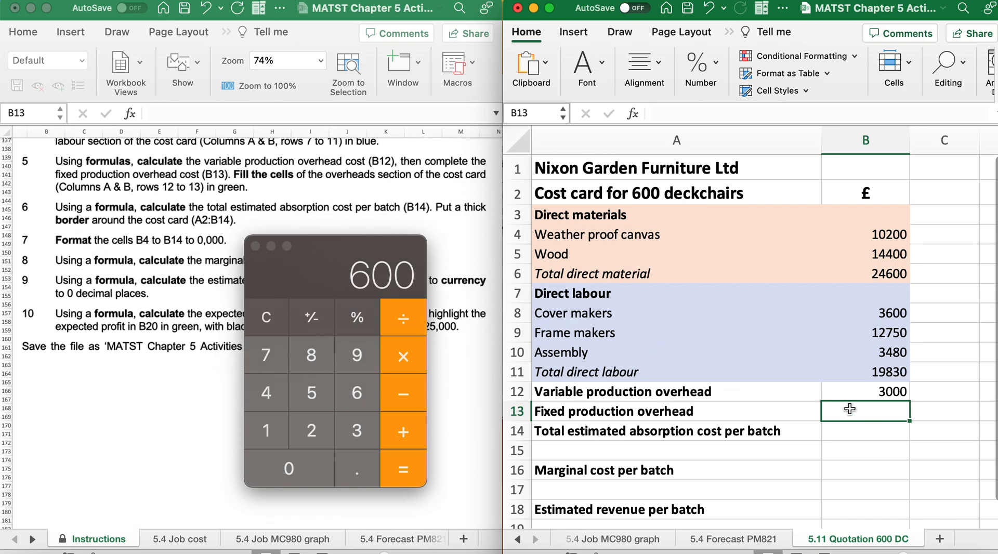
pyautogui.scroll(10, 171, 416)
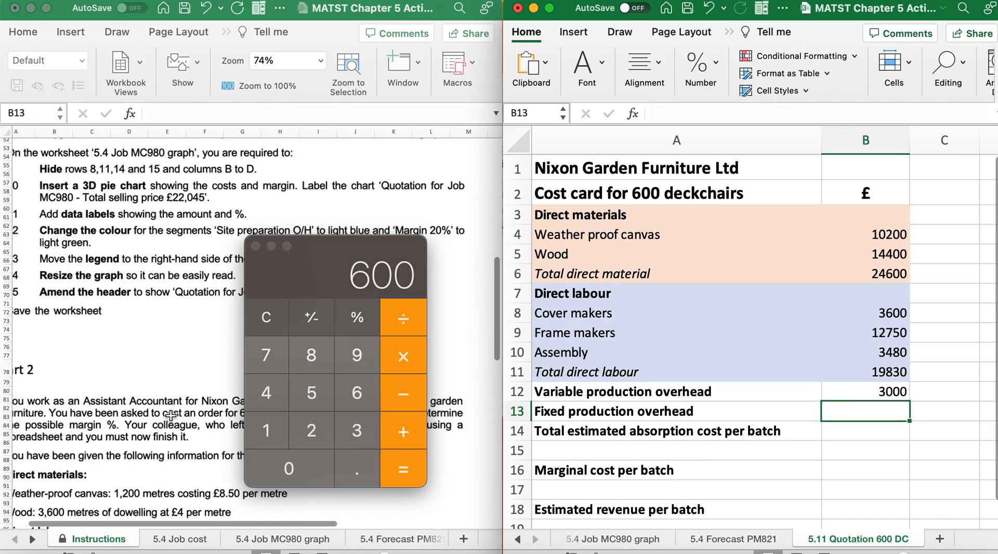
pyautogui.scroll(-2, 171, 415)
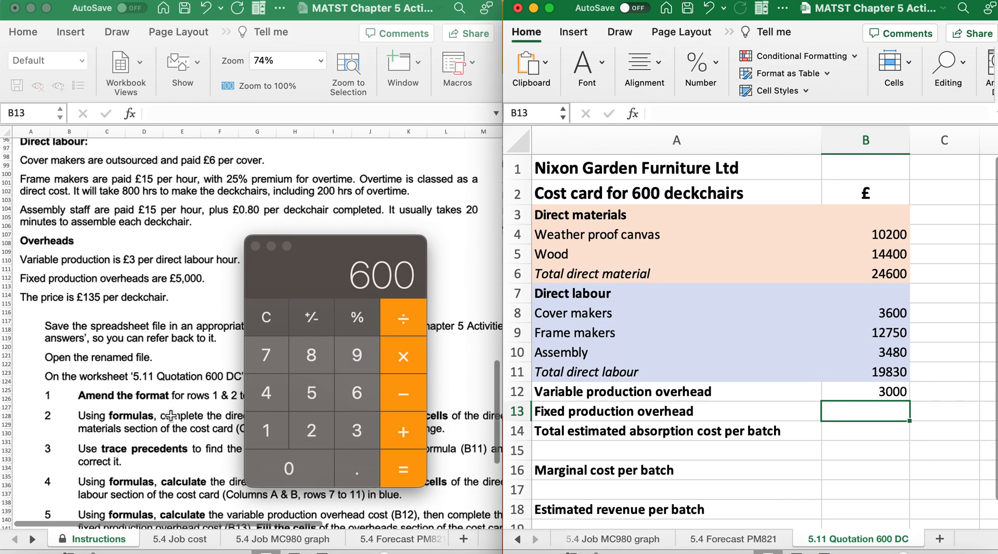
pyautogui.write('=500')
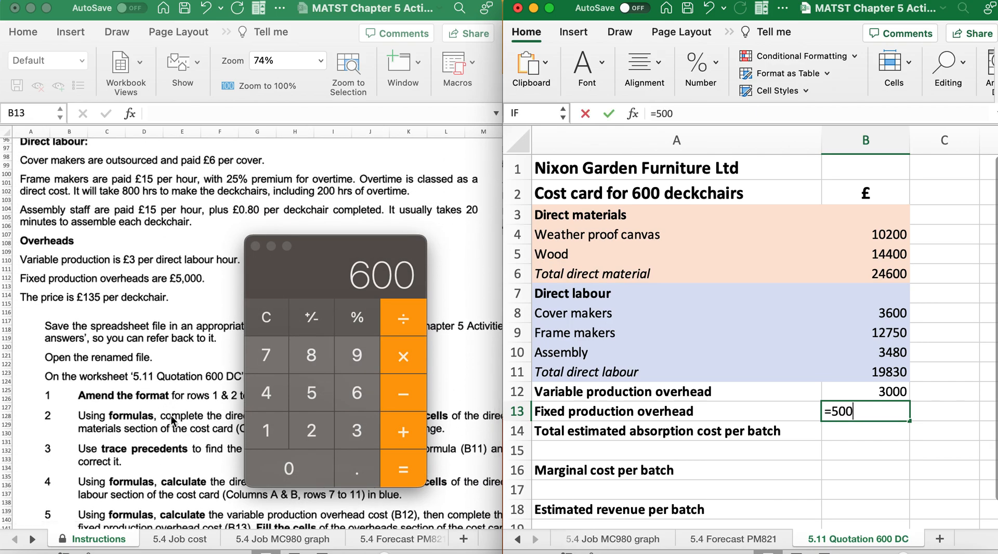
pyautogui.press('BackSpace')
pyautogui.press('BackSpace')
pyautogui.press('BackSpace')
pyautogui.press('BackSpace')
pyautogui.write('500')
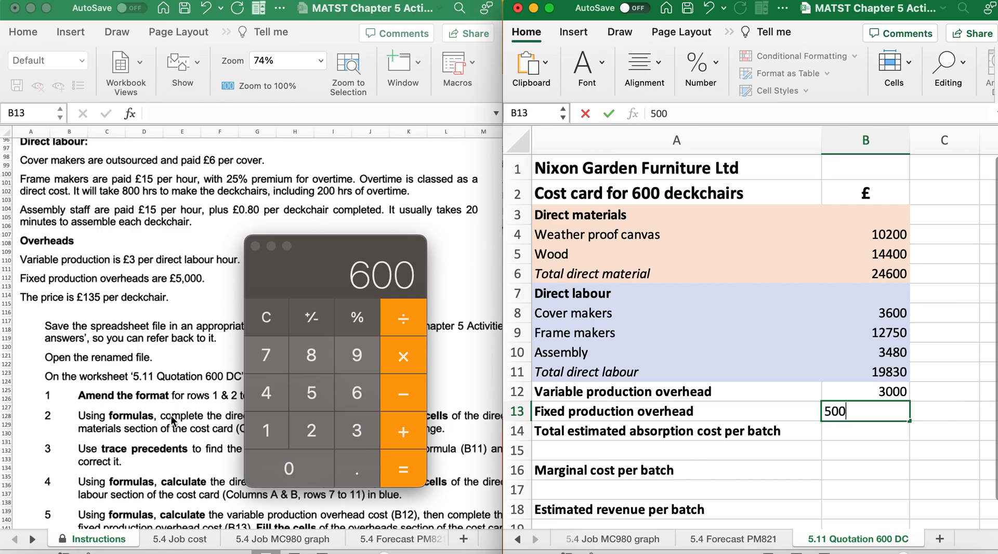
pyautogui.press('Return')
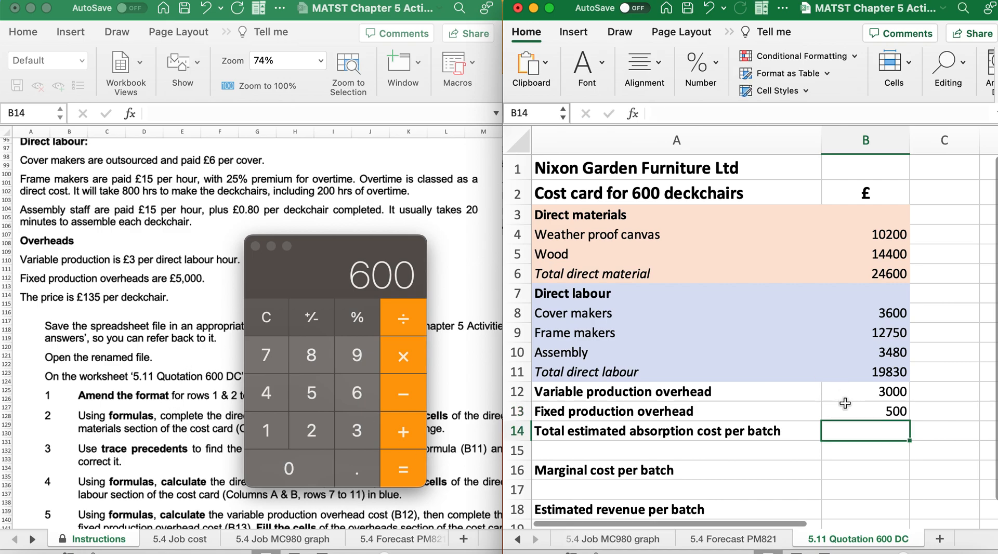
# Correct the fixed production overhead in B13 to 5000
pyautogui.click(850, 408)
pyautogui.doubleClick(890, 412)
pyautogui.write('0')
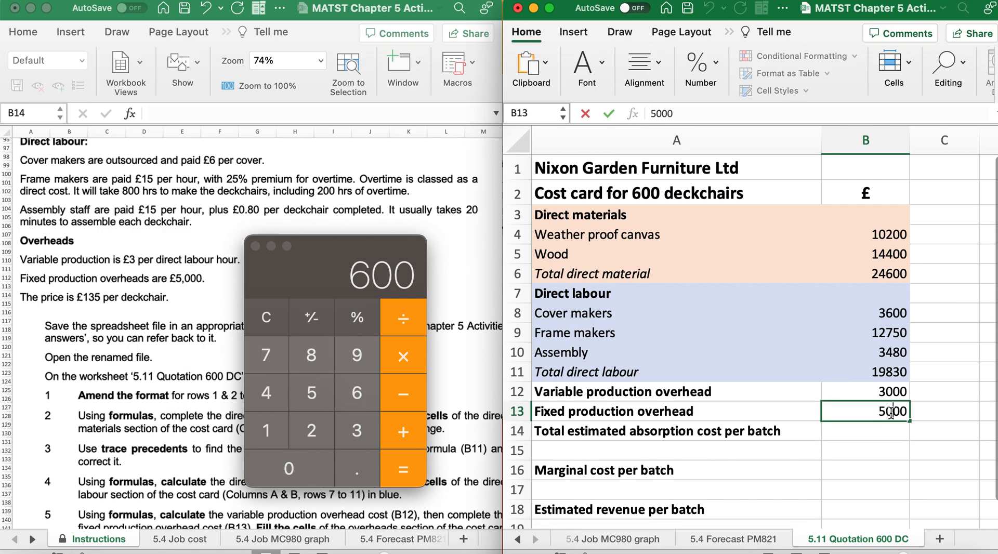
pyautogui.press('Return')
# Fill the overheads section A12:B13 with light green, as instruction 5 requires
pyautogui.scroll(-10, 70, 451)
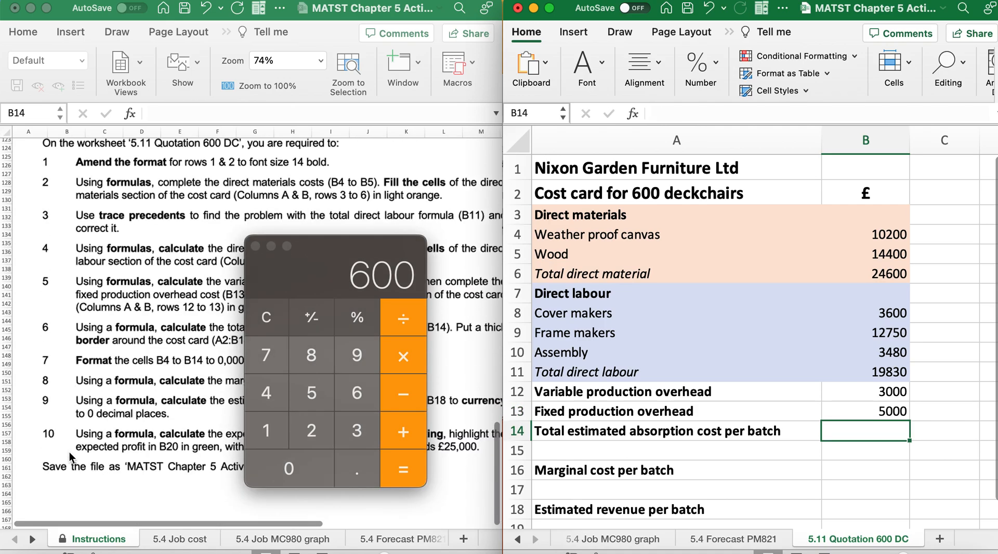
pyautogui.hscroll(2, 71, 457)
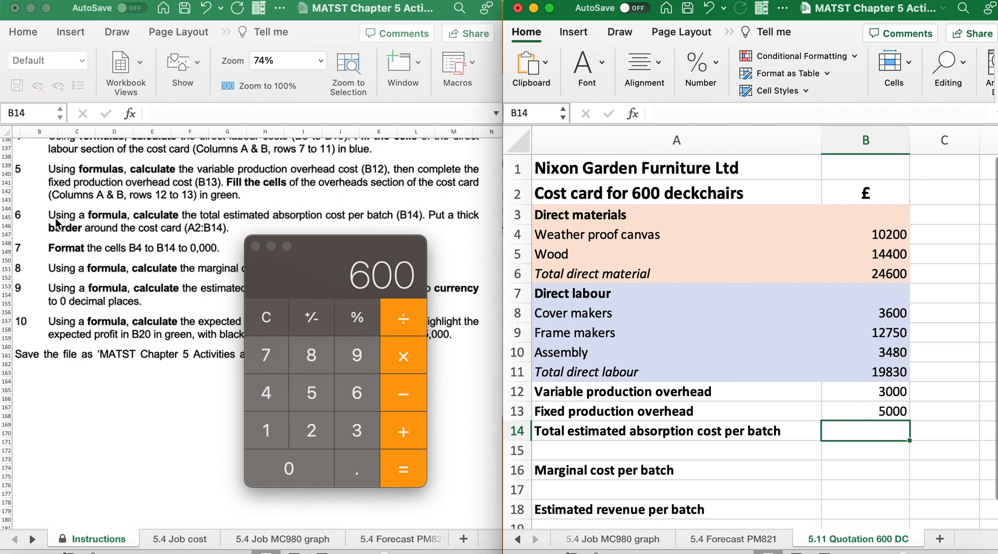
pyautogui.moveTo(589, 390); pyautogui.dragTo(887, 413)
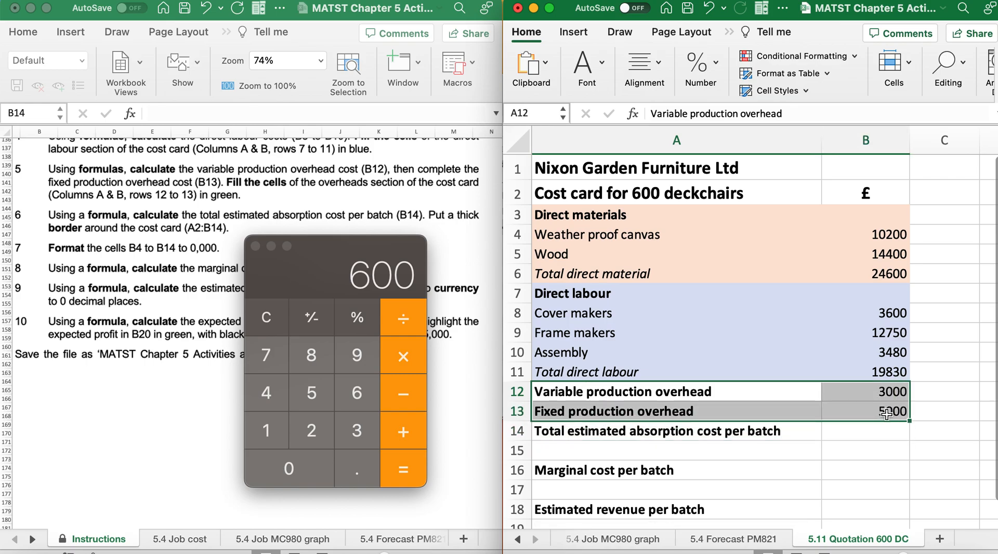
pyautogui.click(585, 65)
pyautogui.click(638, 135)
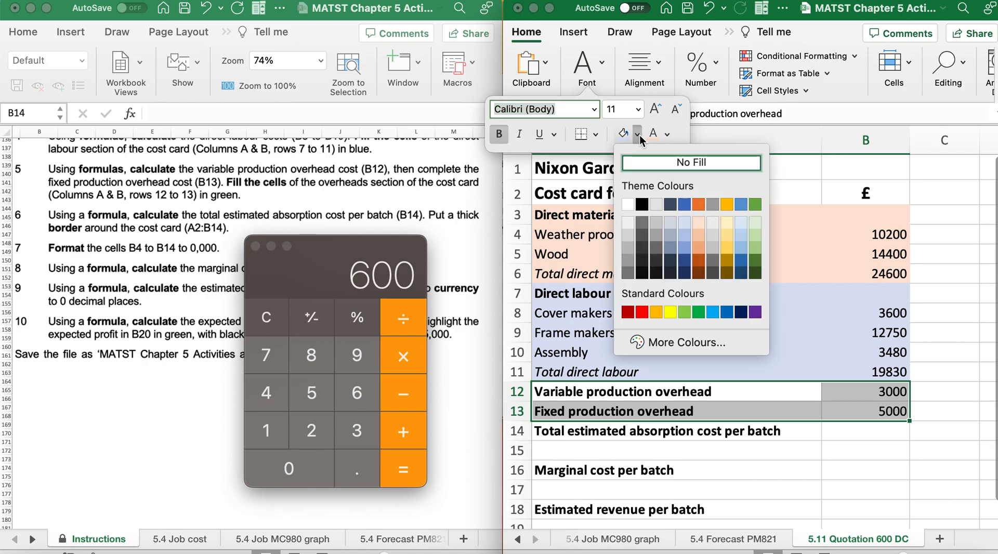
pyautogui.click(759, 226)
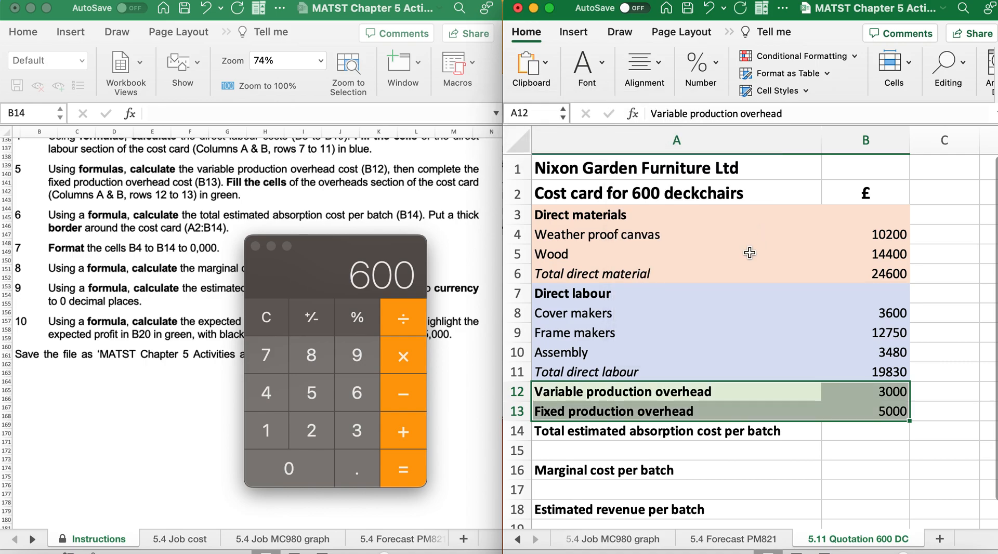
pyautogui.click(676, 450)
# Review instruction 6 and the cost cells B6, B11, B12 and B13 that make up the total absorption cost
pyautogui.scroll(-5, 173, 428)
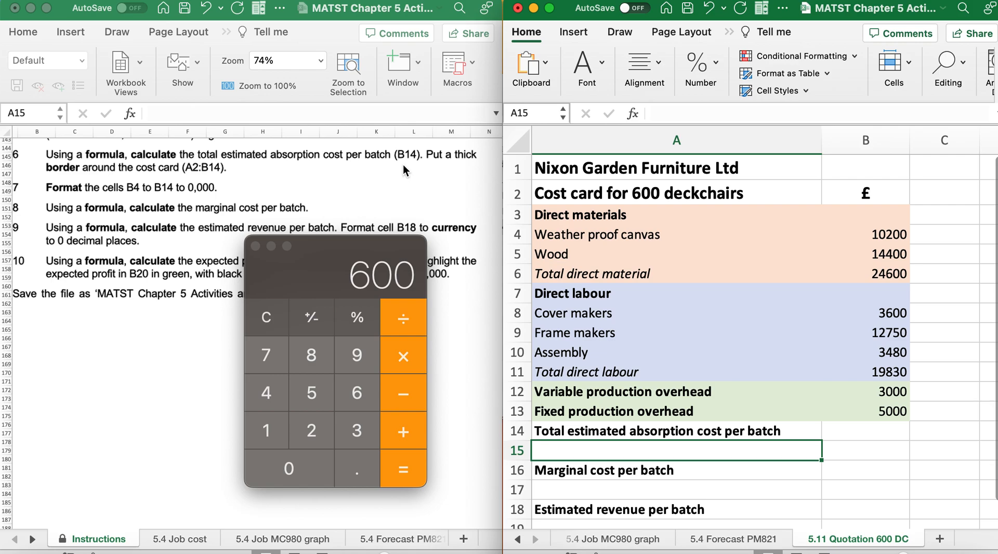
pyautogui.click(853, 431)
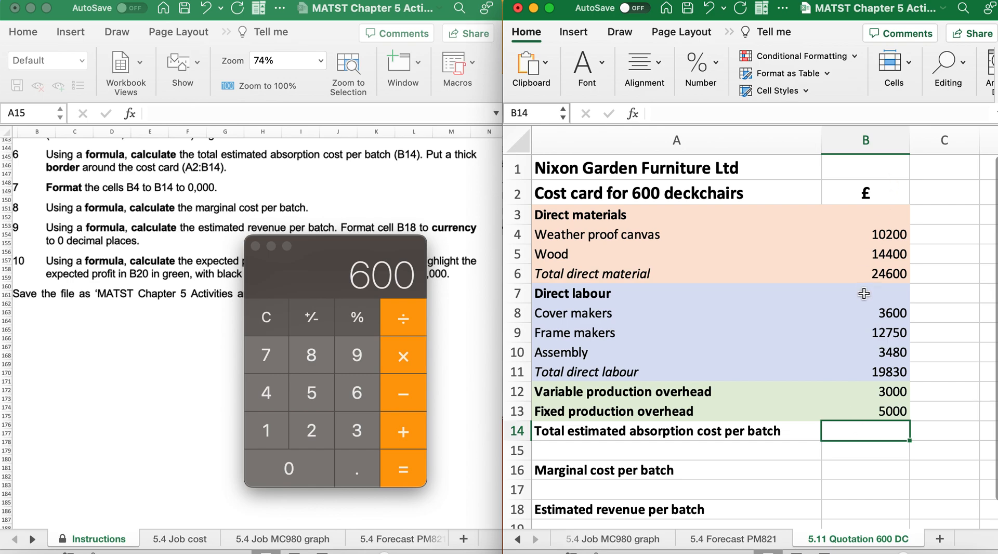
pyautogui.click(865, 274)
pyautogui.click(876, 370)
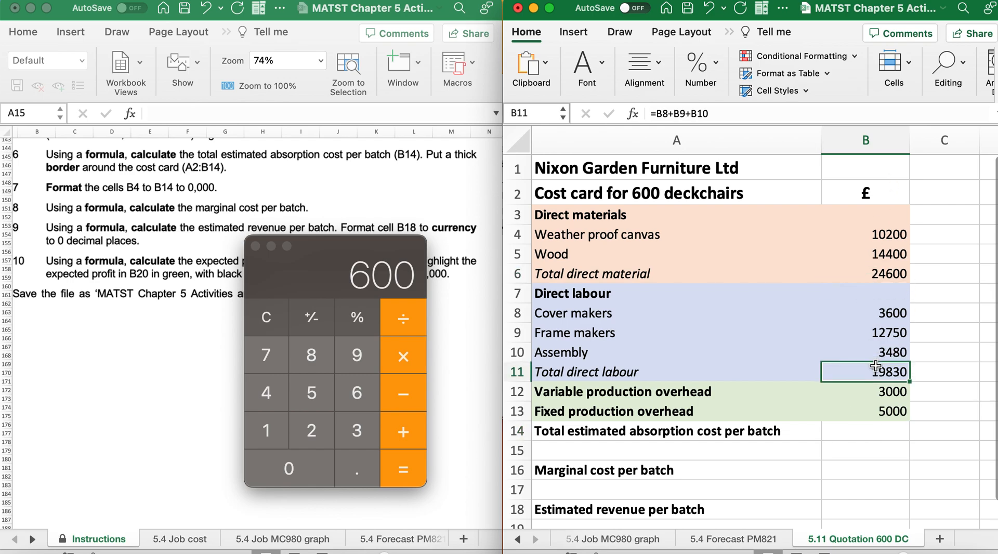
pyautogui.click(875, 392)
pyautogui.click(874, 415)
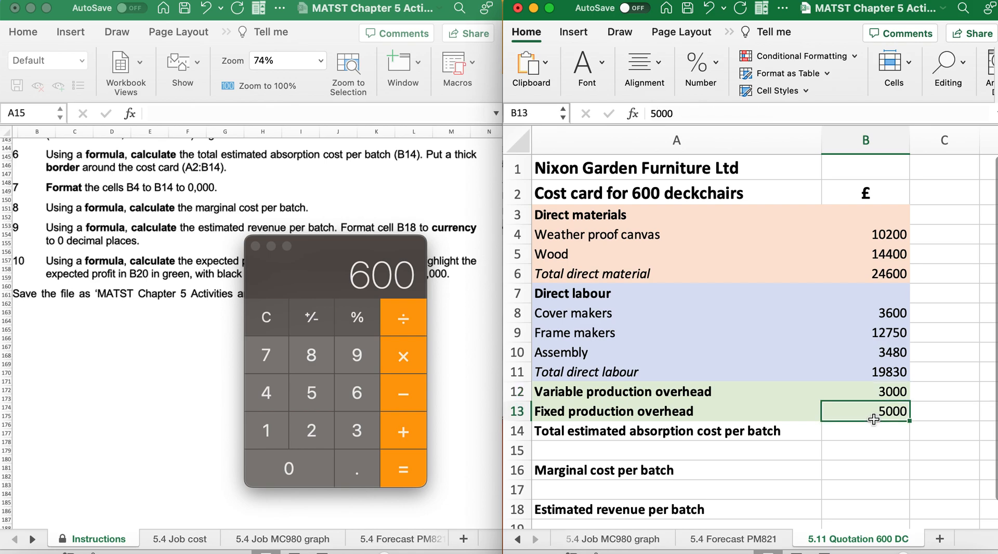
pyautogui.click(867, 437)
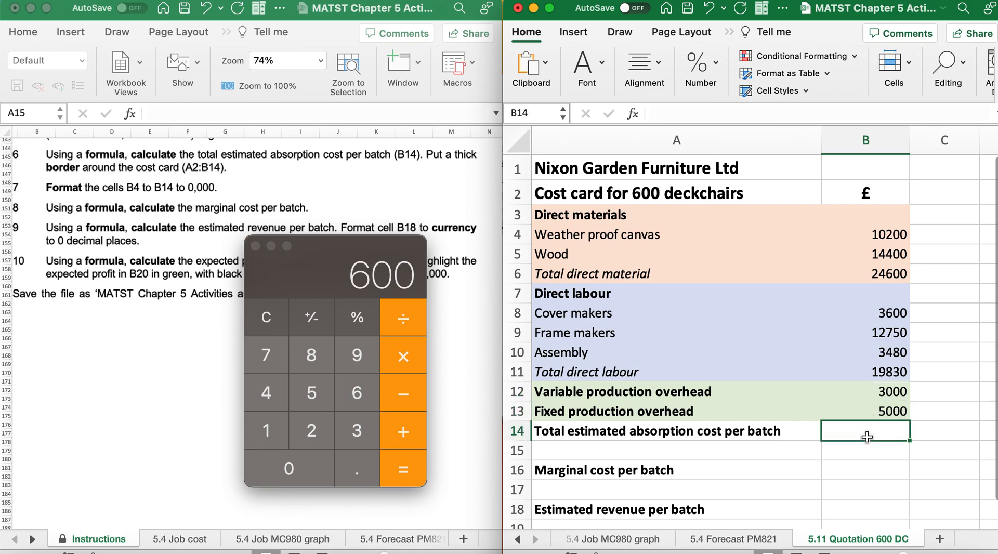
# Enter the formula =(B6,B11,B12,B13) in B14 for the total estimated absorption cost per batch
pyautogui.write('+')
pyautogui.press('BackSpace')
pyautogui.write('=')
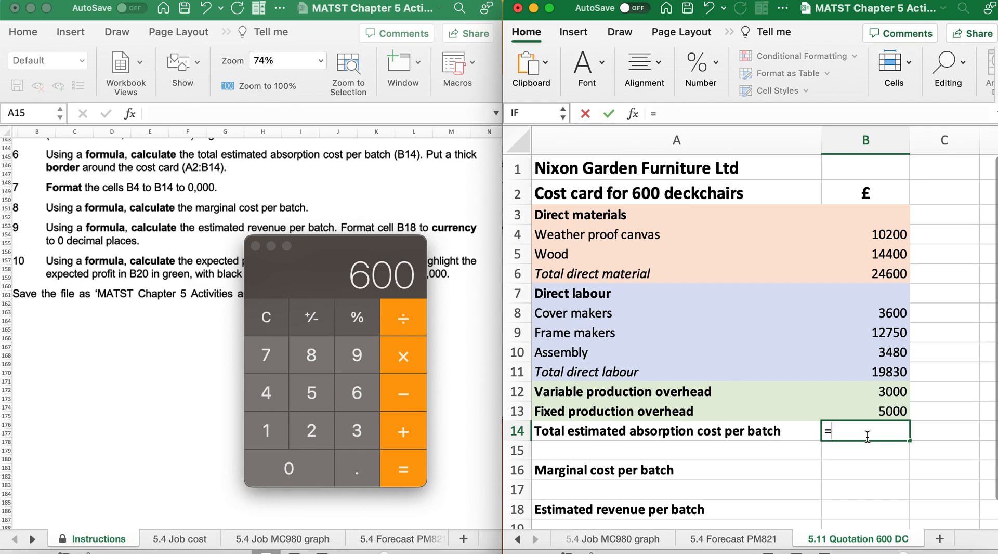
pyautogui.write('(')
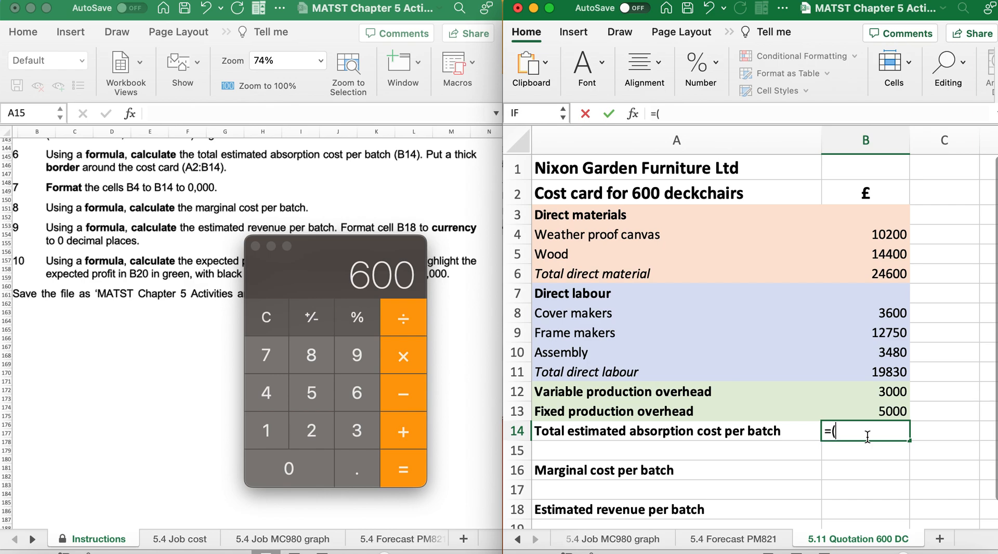
pyautogui.click(856, 276)
pyautogui.write('+')
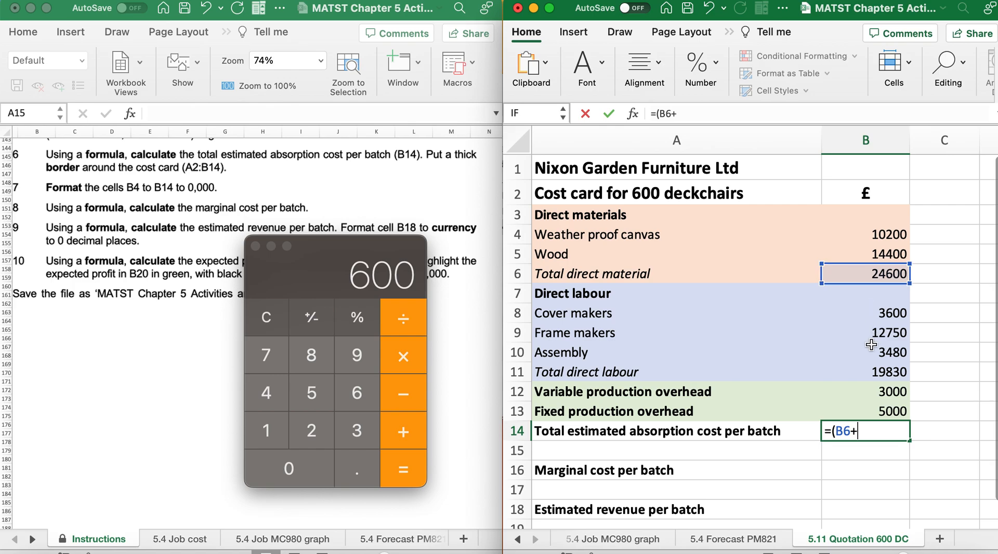
pyautogui.click(872, 372)
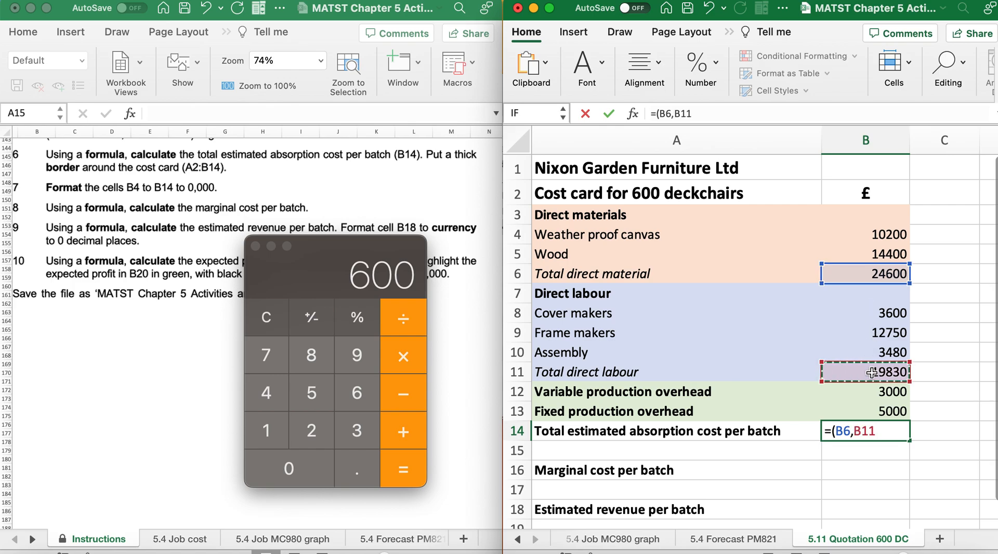
pyautogui.write('.')
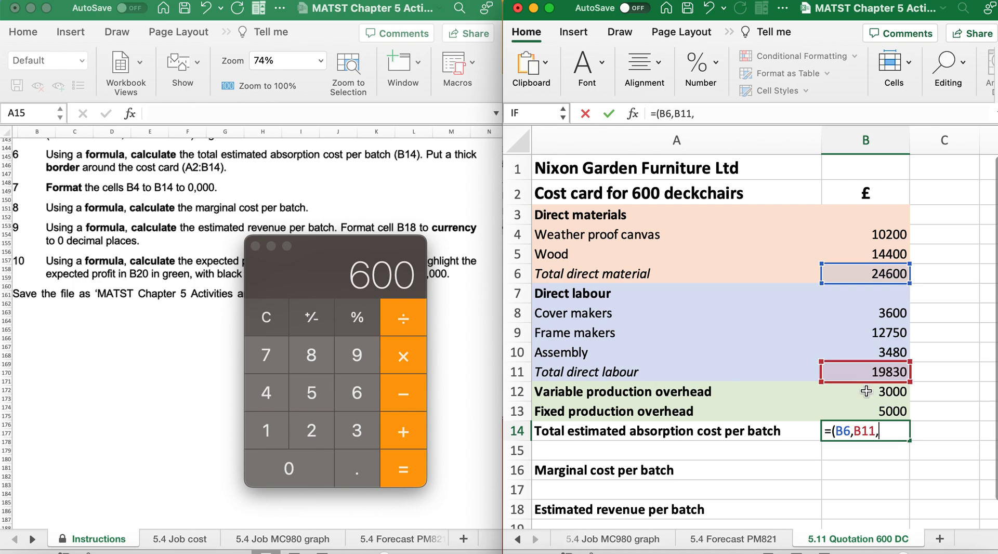
pyautogui.click(868, 392)
pyautogui.write(',')
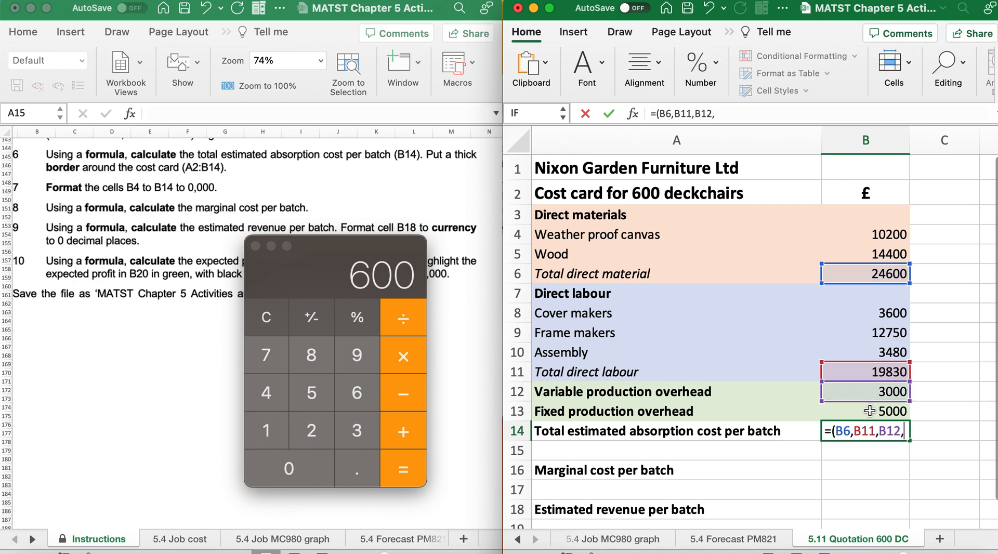
pyautogui.click(869, 410)
pyautogui.write(')')
pyautogui.press('Return')
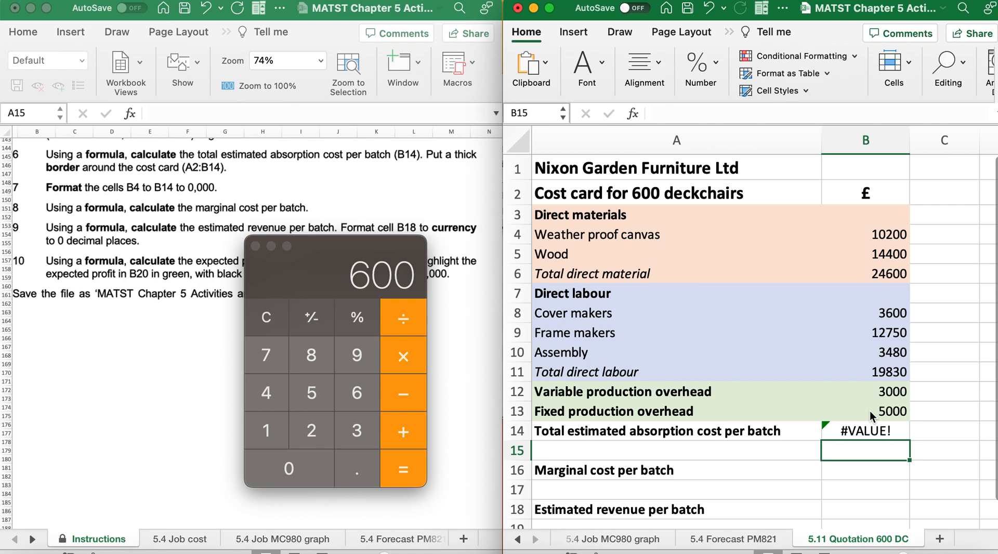
# Correct the B14 formula by adding the SUM function, making it =SUM(B6,B11,B12,B13)
pyautogui.doubleClick(862, 431)
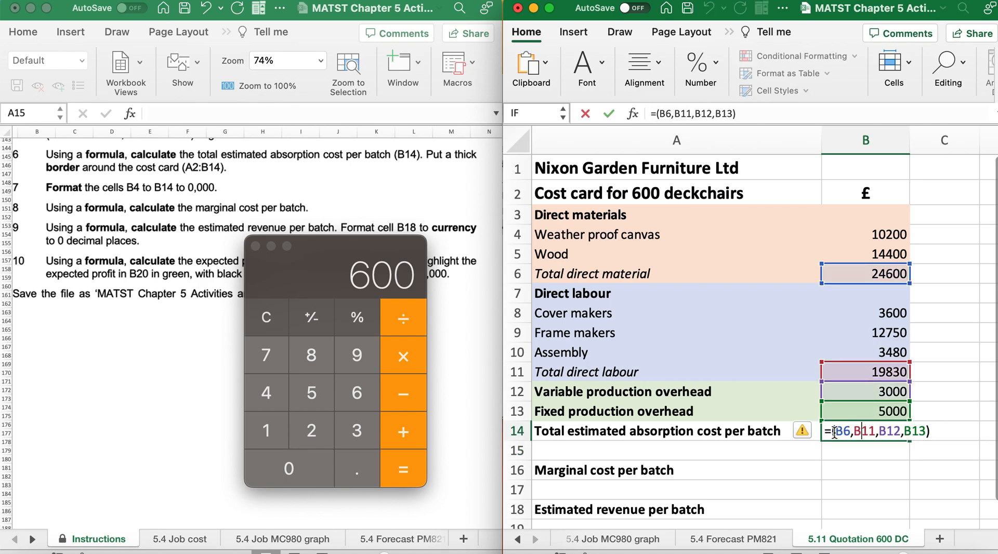
pyautogui.click(831, 431)
pyautogui.write('sum')
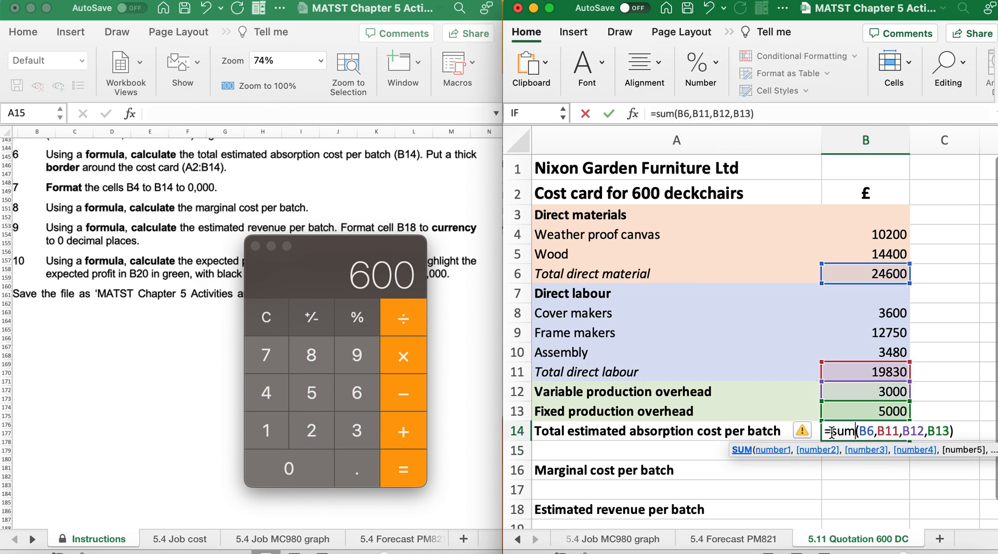
pyautogui.press('Return')
pyautogui.click(866, 427)
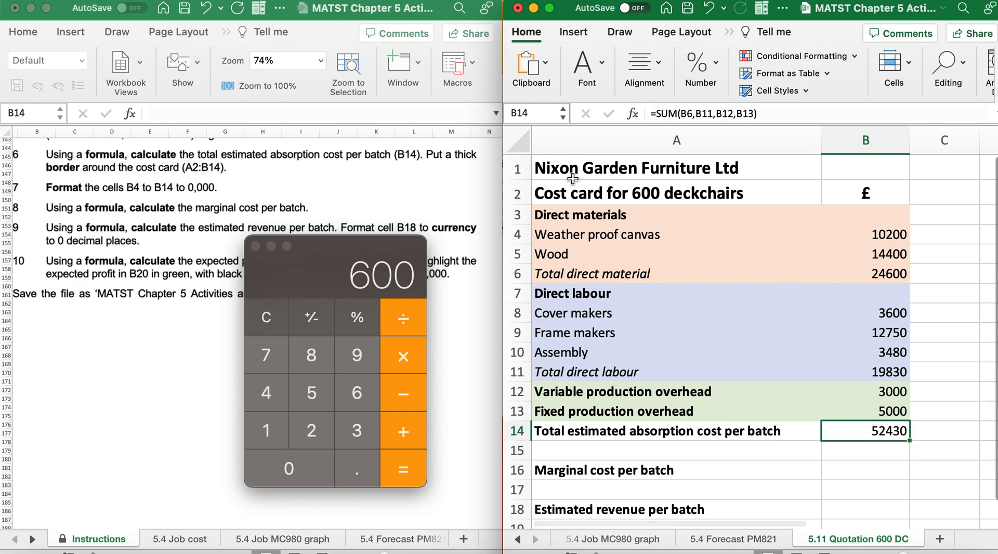
# Put a thick outside border around the cost card A2:B14
pyautogui.moveTo(611, 193); pyautogui.dragTo(876, 431)
pyautogui.click(600, 67)
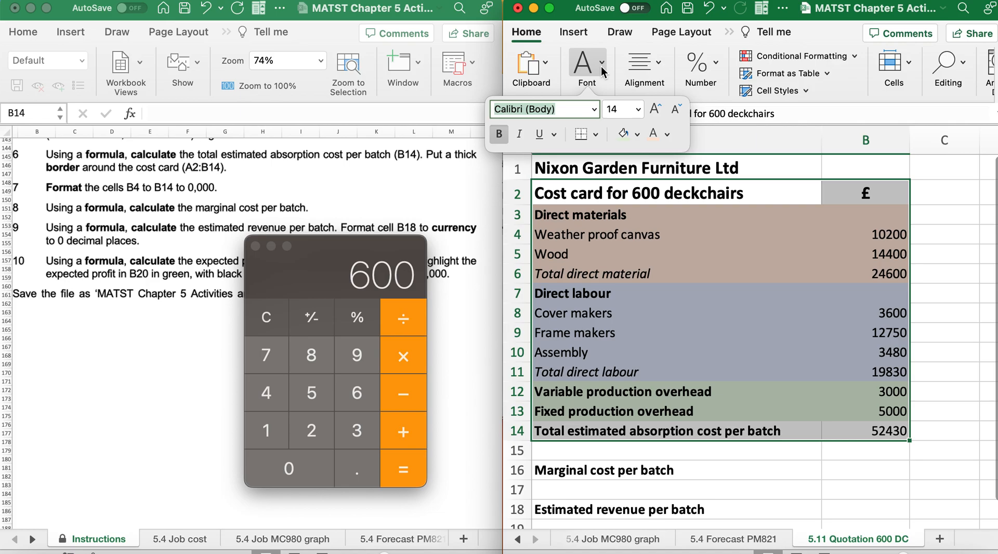
pyautogui.click(598, 133)
pyautogui.click(628, 316)
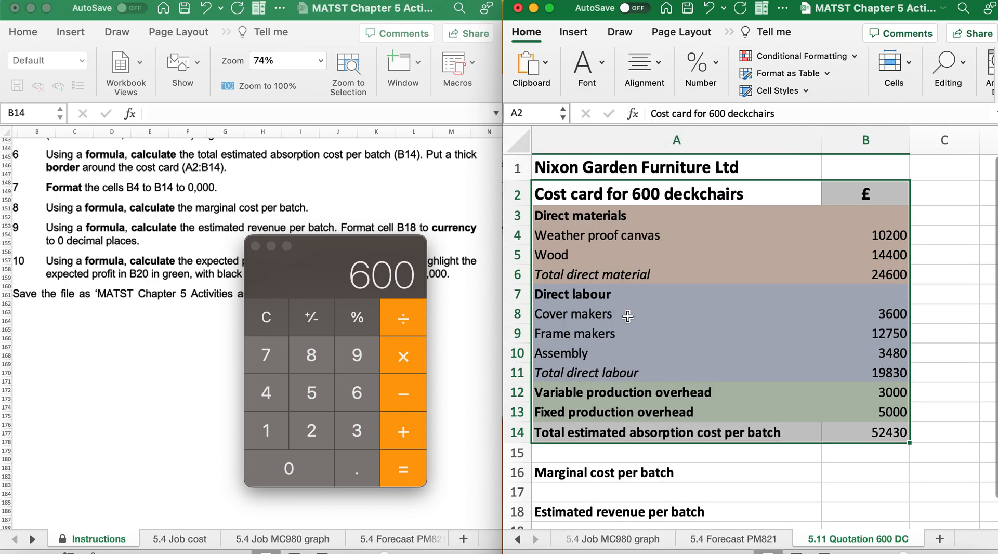
pyautogui.click(682, 409)
pyautogui.click(718, 473)
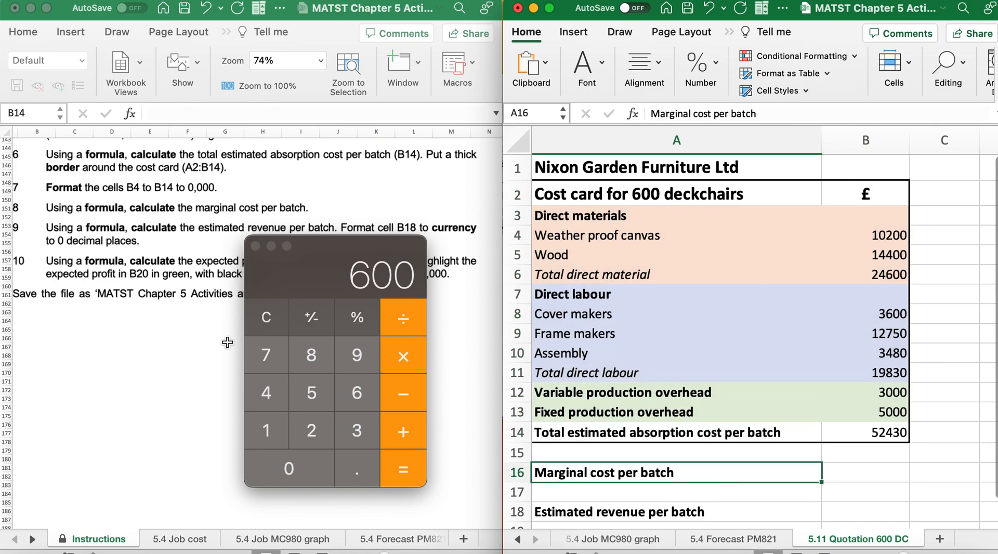
# Format B4:B14 as Number with the 1000 separator and 0 decimal places, as instruction 7 requires
pyautogui.scroll(-3, 145, 333)
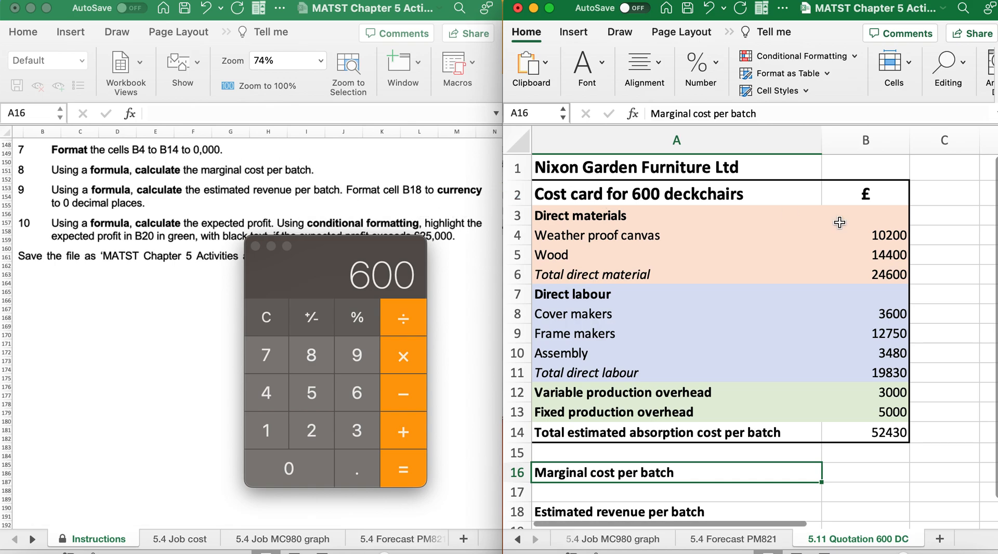
pyautogui.moveTo(867, 237); pyautogui.dragTo(890, 427)
pyautogui.rightClick(891, 427)
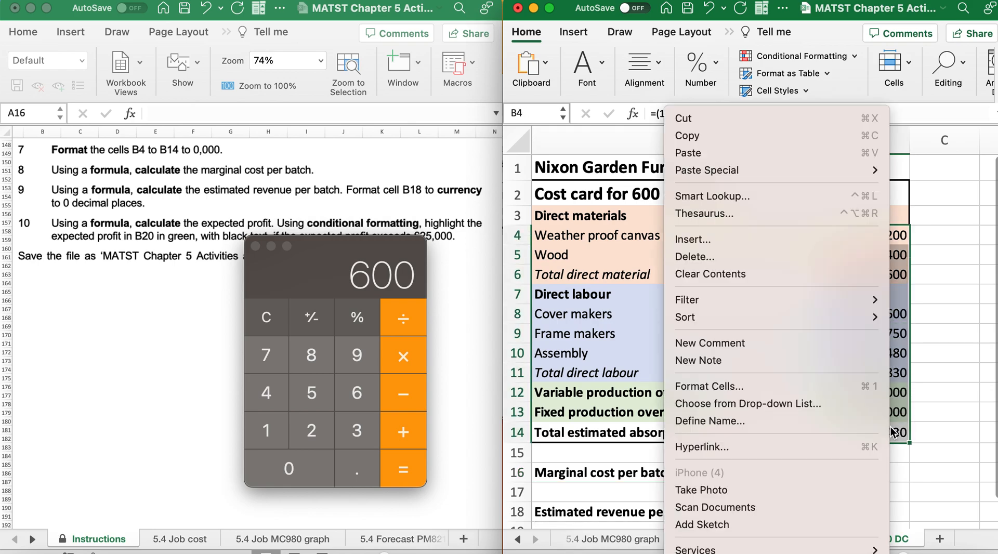
pyautogui.click(740, 388)
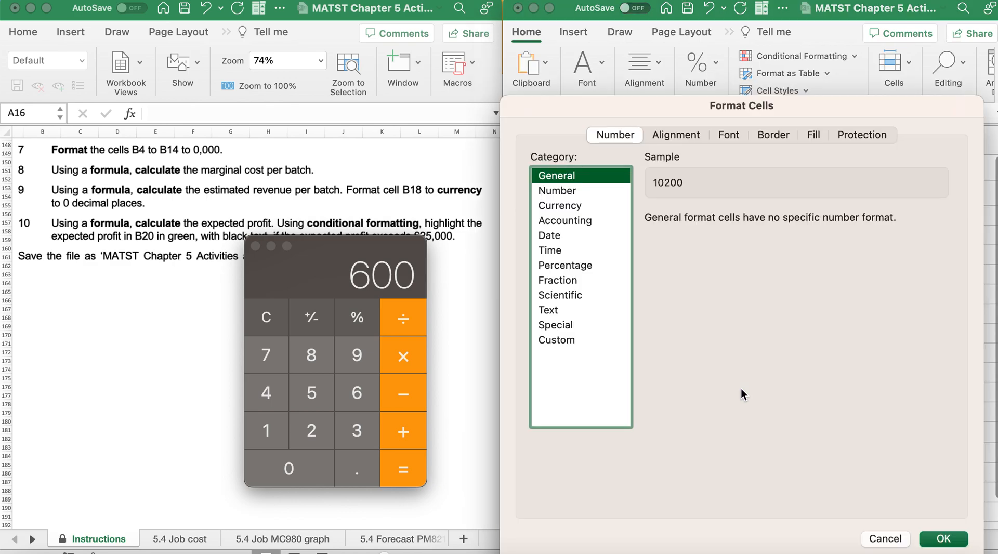
pyautogui.click(563, 189)
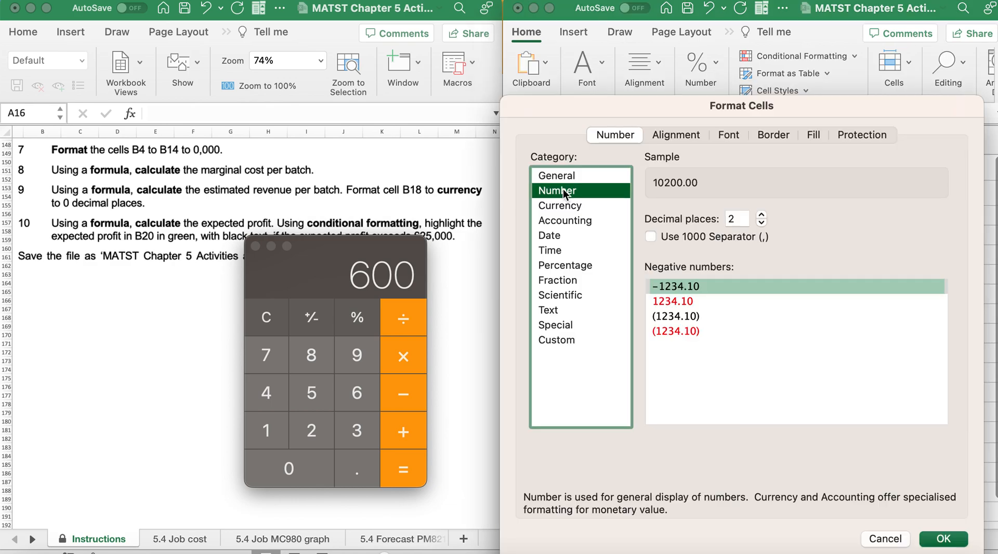
pyautogui.click(652, 236)
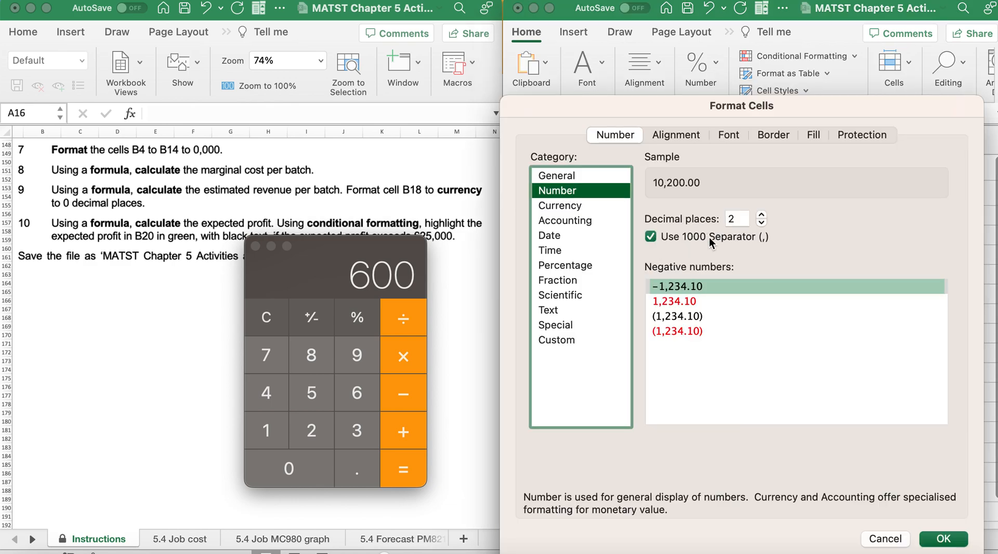
pyautogui.click(761, 222)
pyautogui.click(761, 222)
pyautogui.click(941, 541)
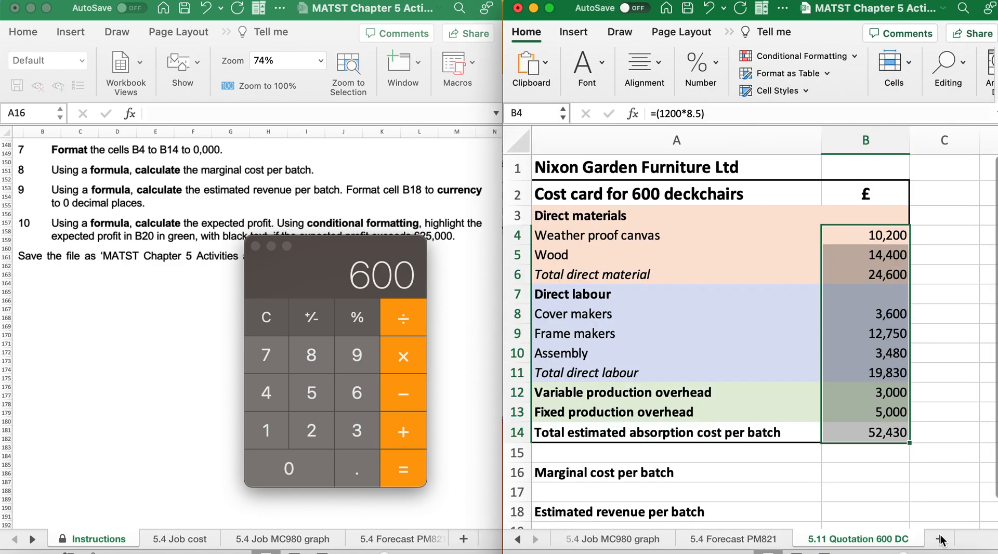
# Calculate the marginal cost per batch in B16 with a SUM of B6, B11 and B12
pyautogui.click(833, 473)
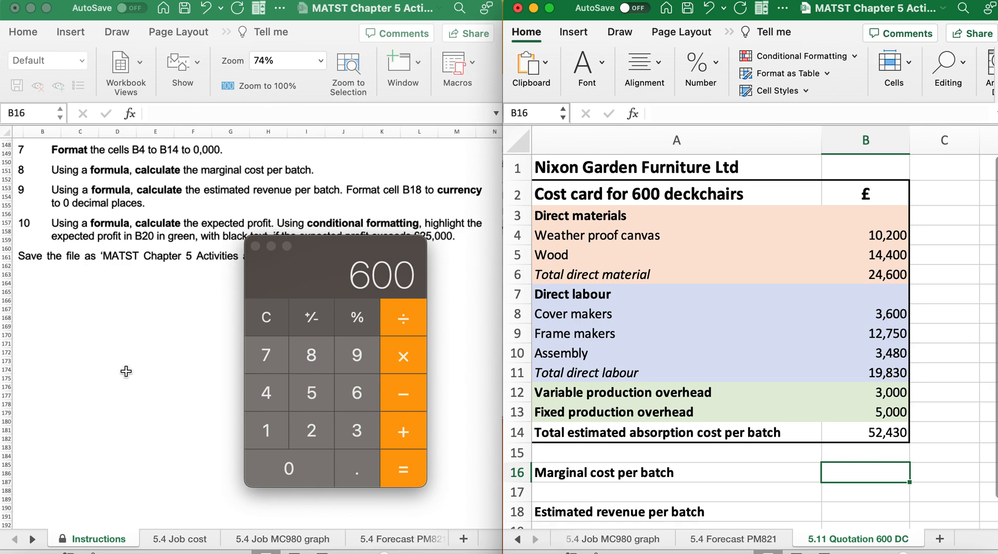
pyautogui.scroll(-3, 125, 371)
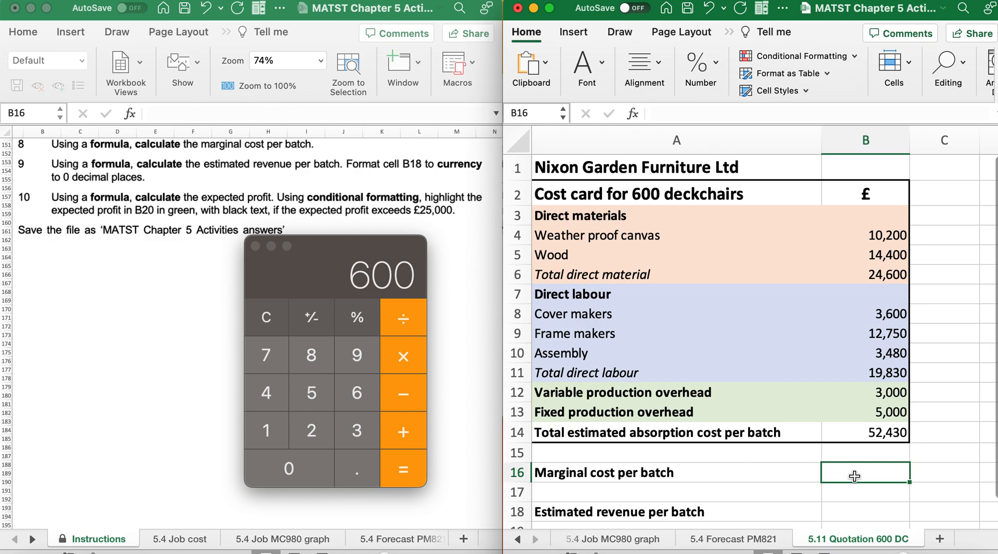
pyautogui.write('=')
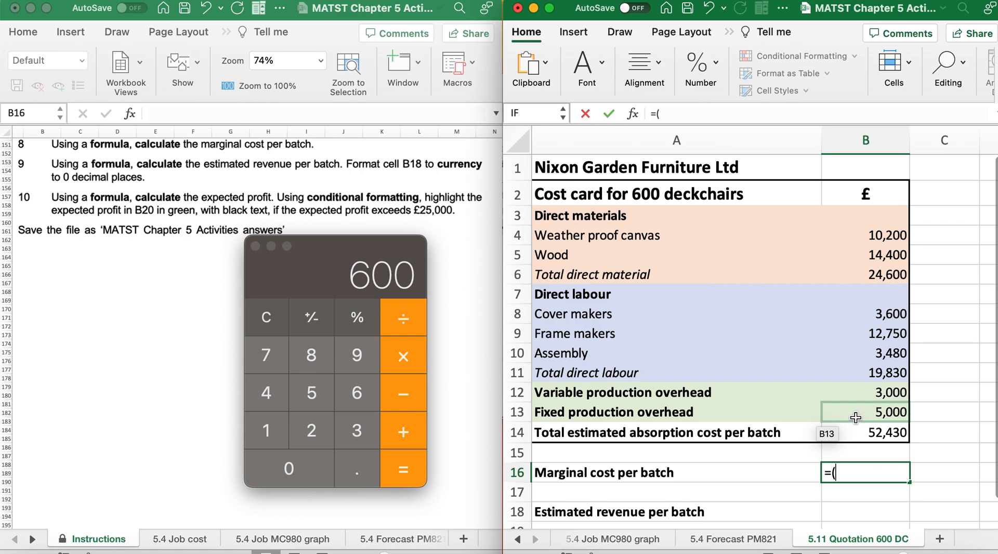
pyautogui.write('(um(')
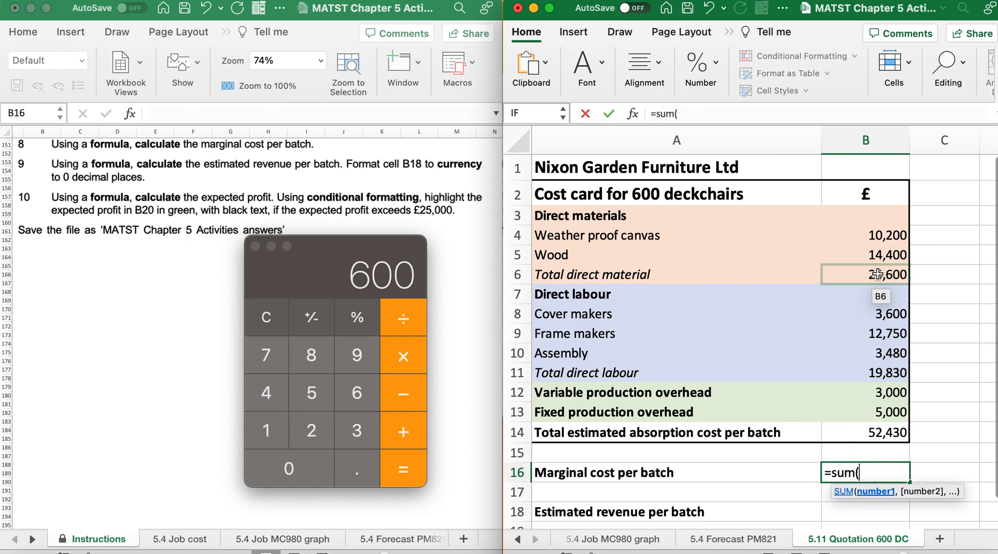
pyautogui.click(877, 274)
pyautogui.write(',')
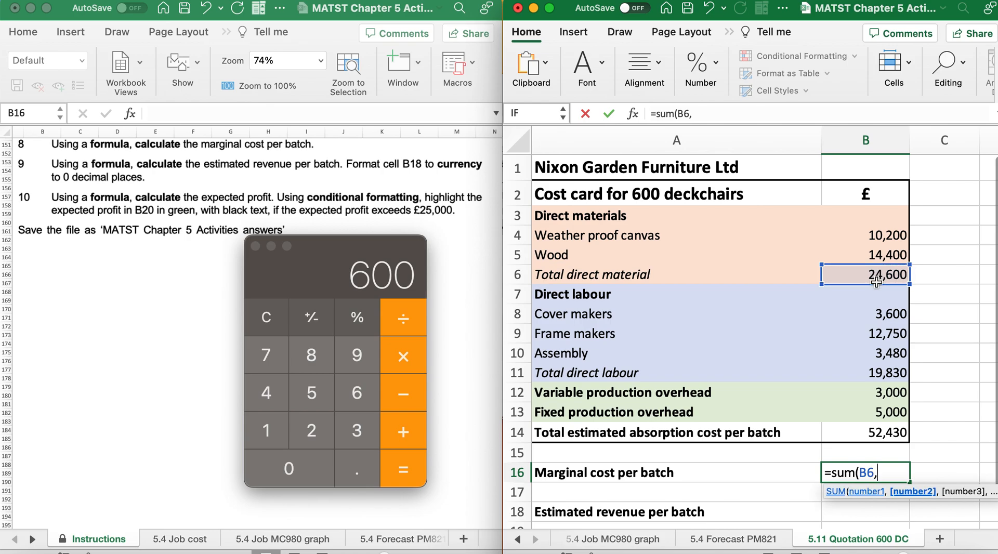
pyautogui.click(872, 368)
pyautogui.write(',')
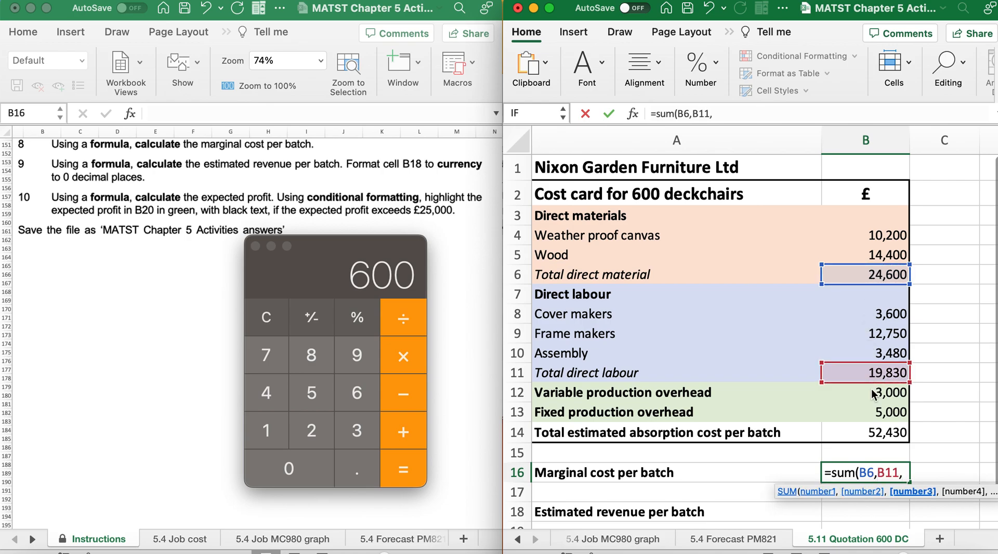
pyautogui.click(874, 395)
pyautogui.write(')')
pyautogui.press('Return')
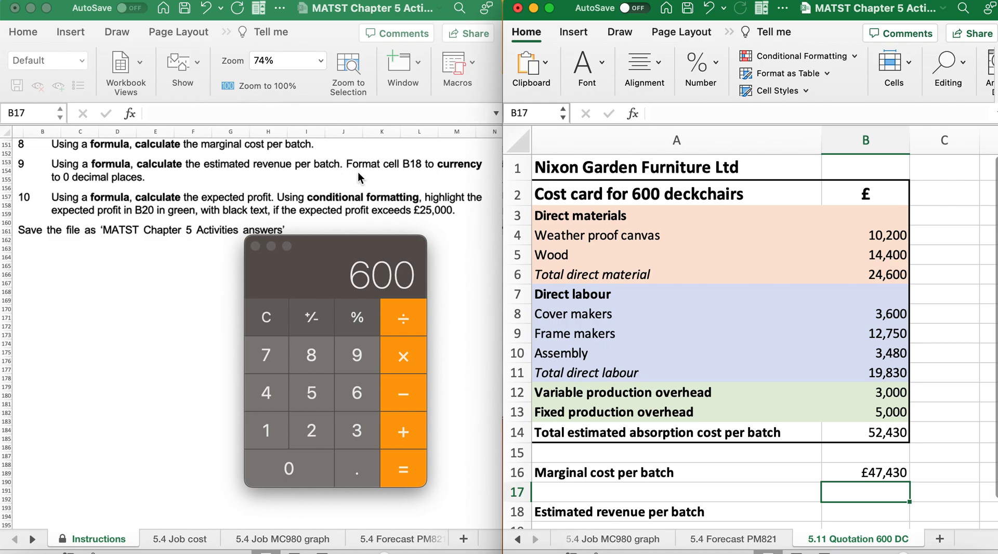
# Calculate the estimated revenue per batch in B18 with =(135*600), taking the price and quantity from the instructions
pyautogui.click(841, 512)
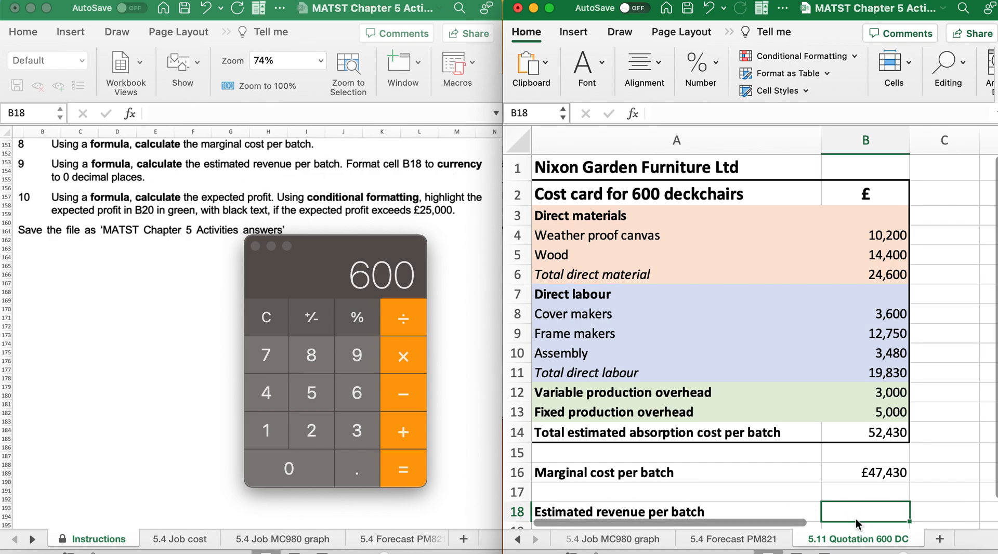
pyautogui.write('=')
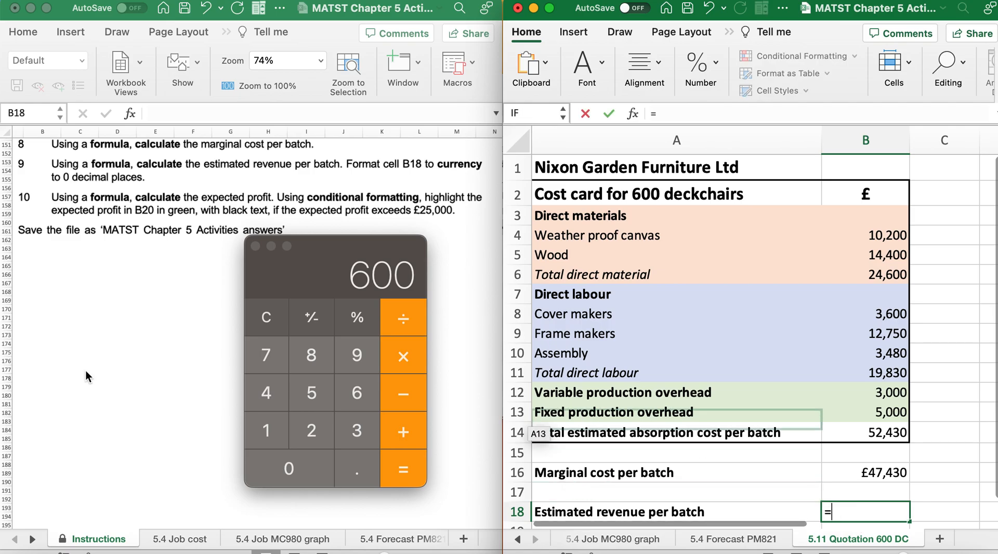
pyautogui.scroll(4, 61, 371)
pyautogui.scroll(10, 61, 371)
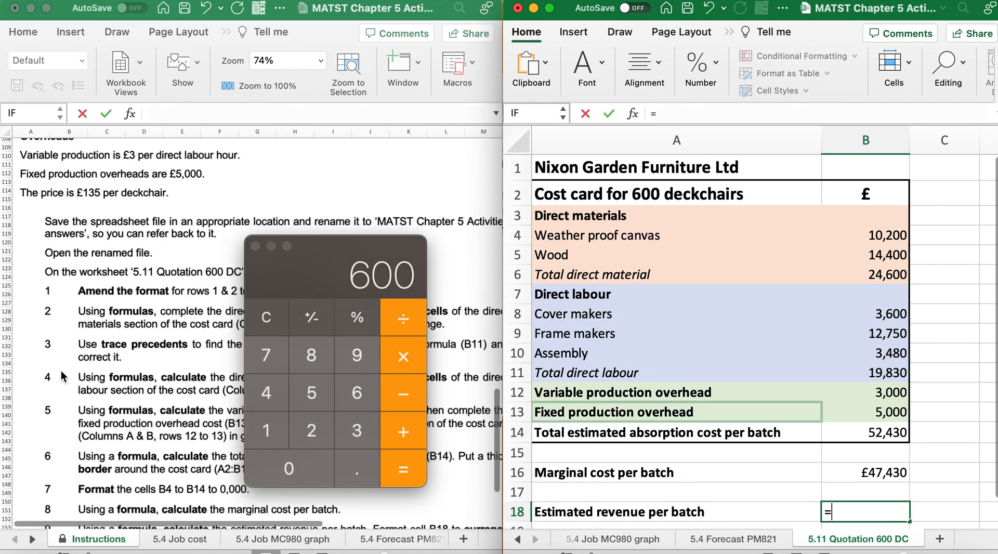
pyautogui.write('(13')
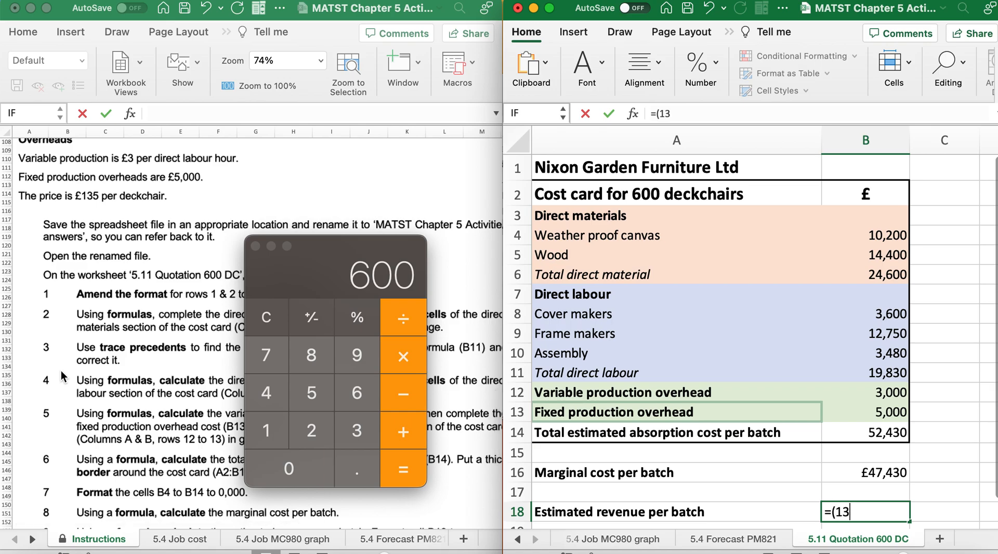
pyautogui.write('5*')
pyautogui.scroll(3, 144, 256)
pyautogui.scroll(7, 144, 256)
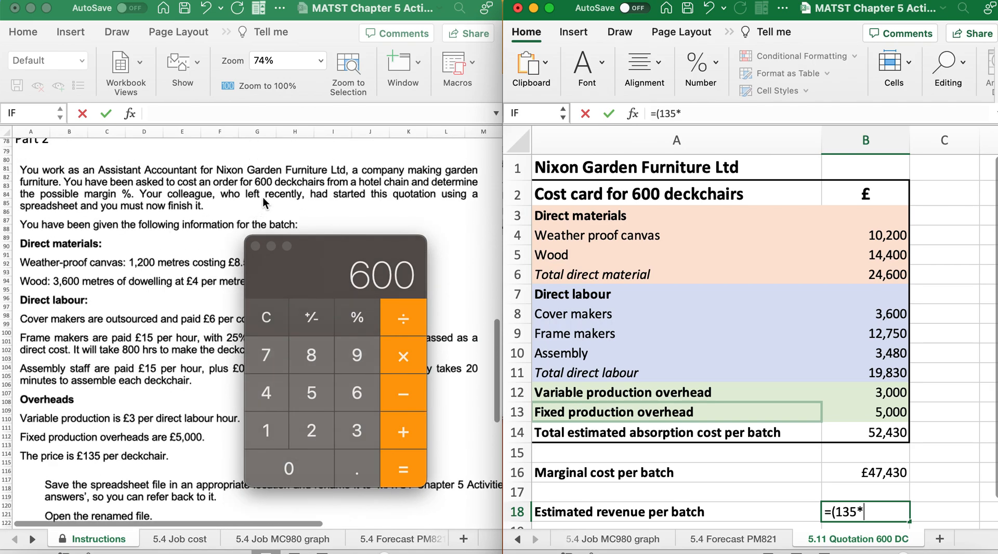
pyautogui.write('600')
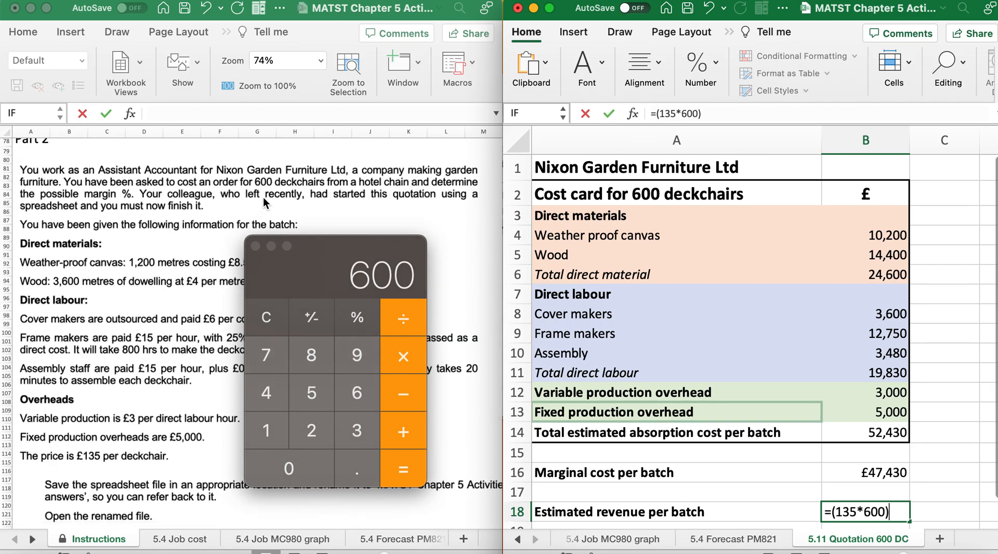
pyautogui.write(')')
pyautogui.press('Return')
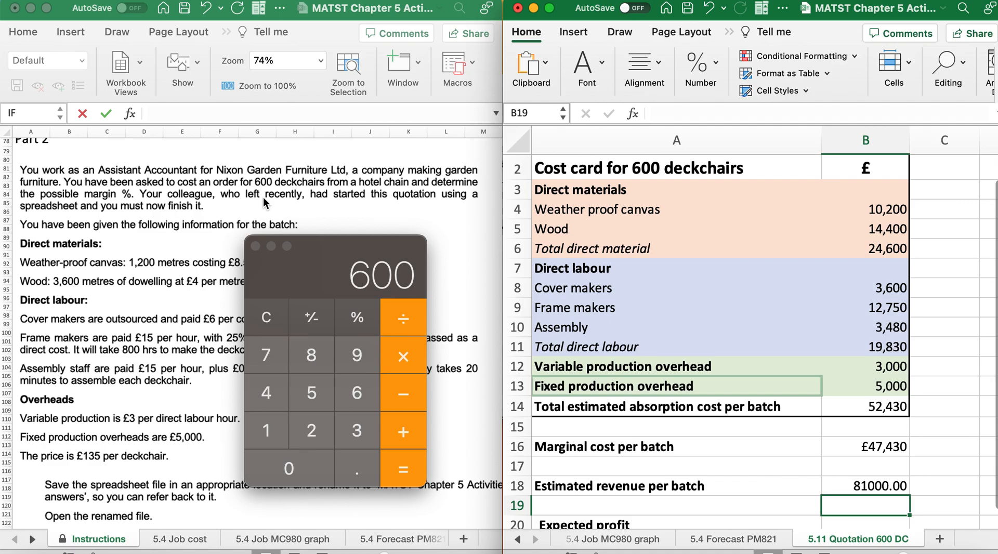
pyautogui.scroll(-20, 157, 246)
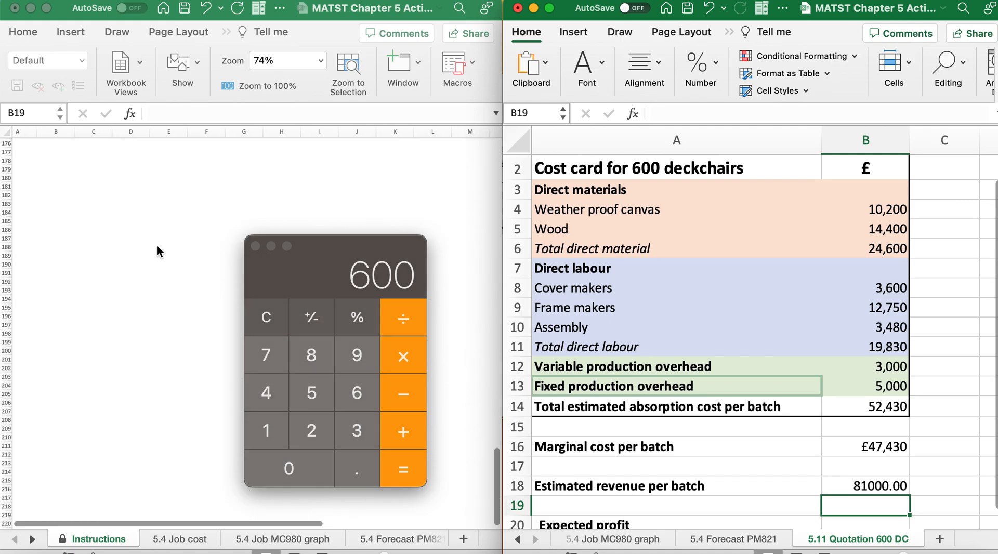
pyautogui.scroll(3, 157, 245)
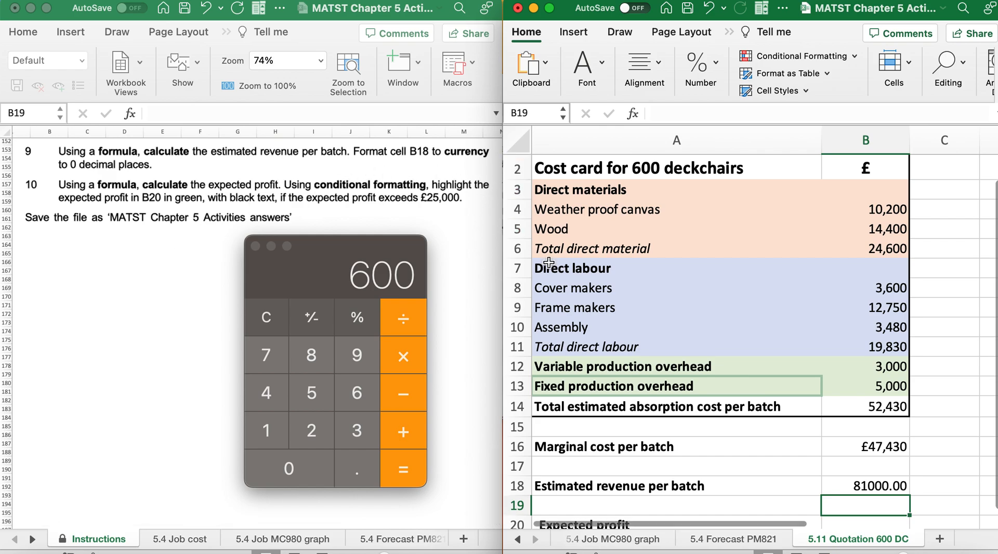
# Format the estimated revenue in B18 as Currency with the £ symbol and 0 decimal places
pyautogui.click(860, 485)
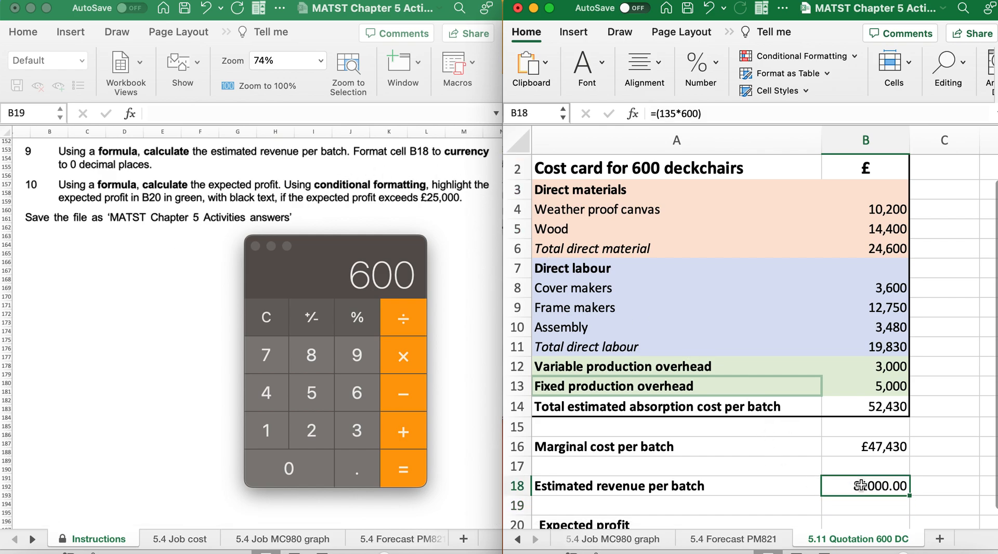
pyautogui.rightClick(861, 485)
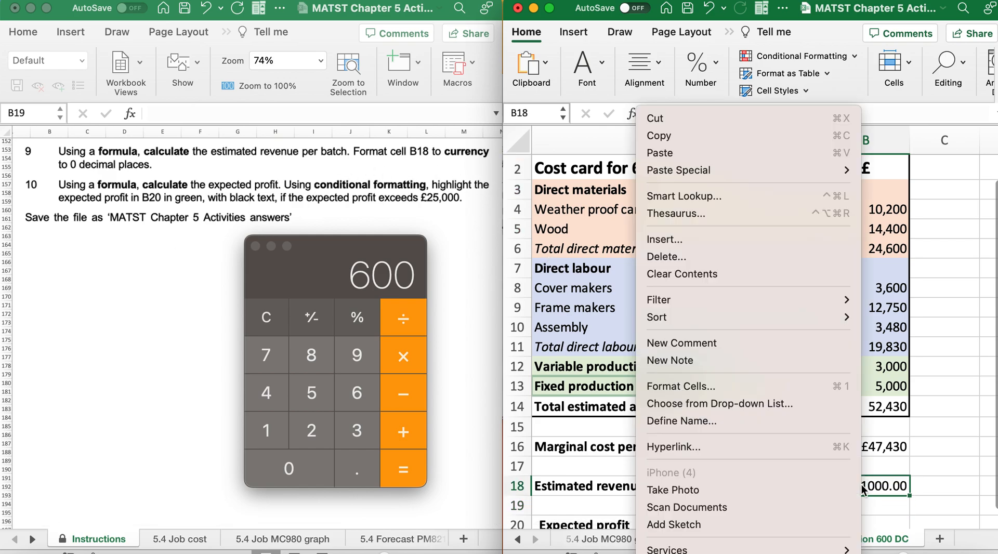
pyautogui.click(718, 385)
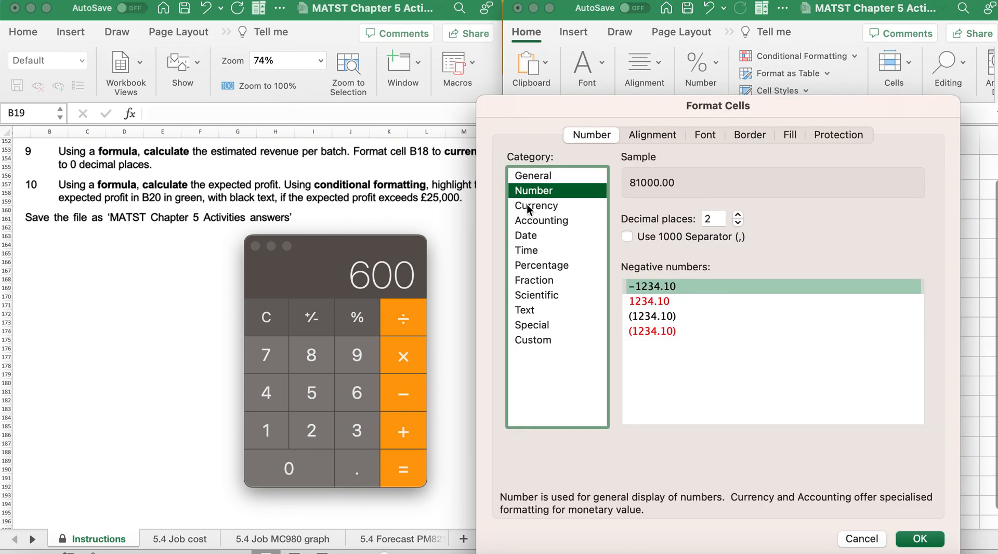
pyautogui.click(528, 207)
pyautogui.click(738, 223)
pyautogui.click(739, 224)
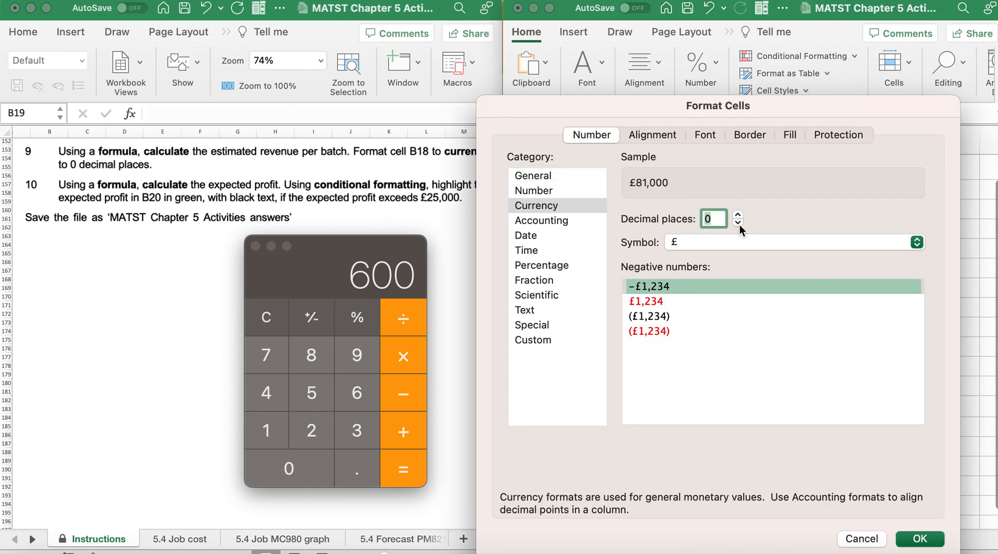
pyautogui.click(916, 542)
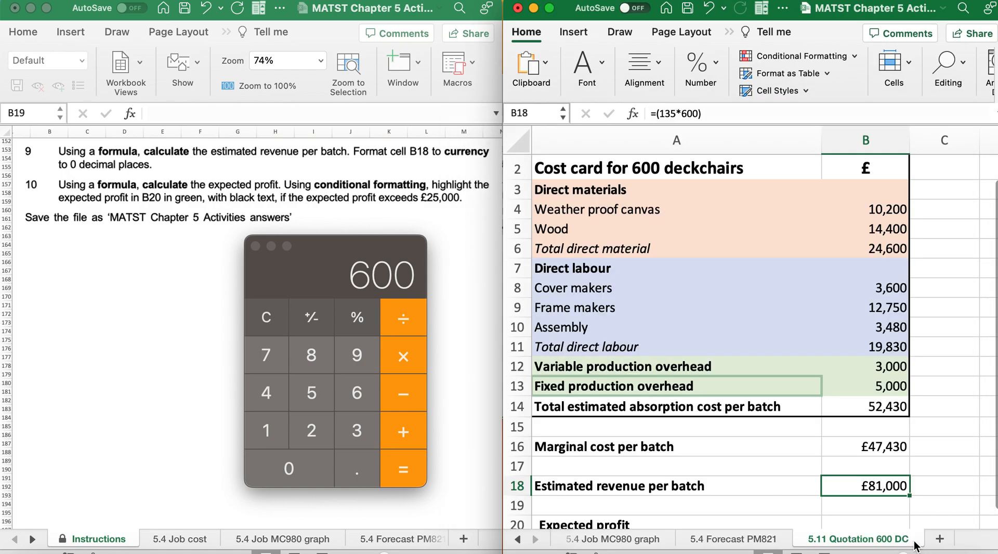
# Calculate the expected profit in B20 with =(B18-B14), subtracting the total absorption cost from the estimated revenue
pyautogui.scroll(-5, 777, 459)
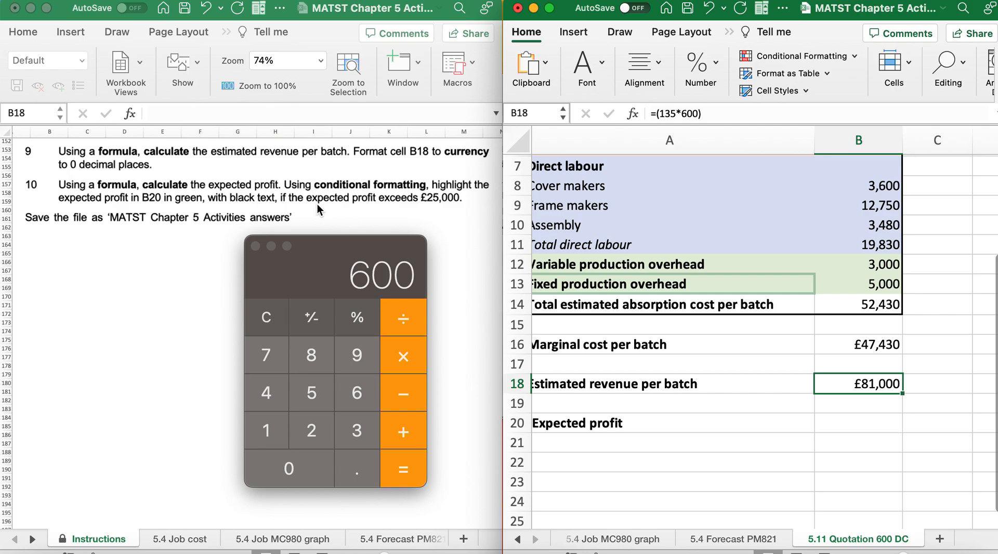
pyautogui.click(859, 427)
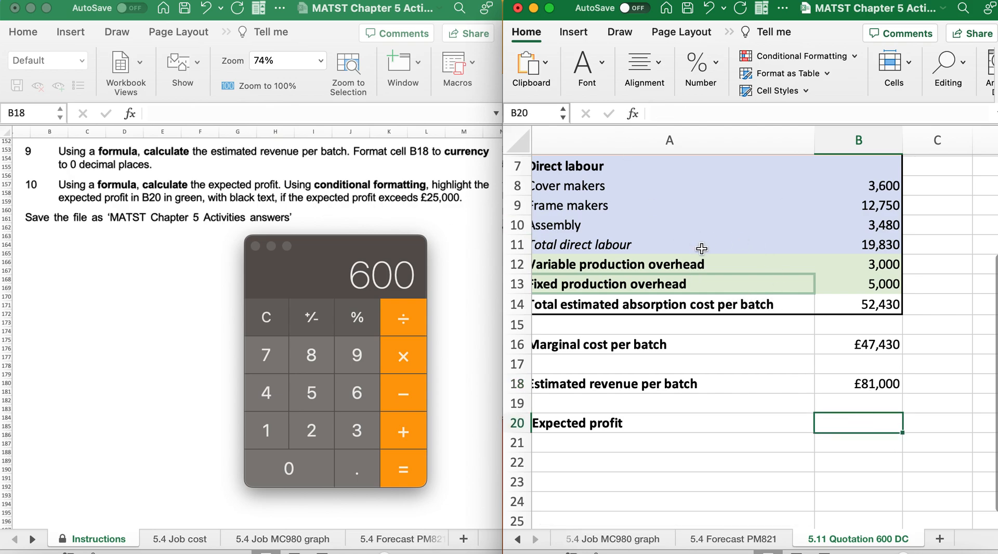
pyautogui.write('=(')
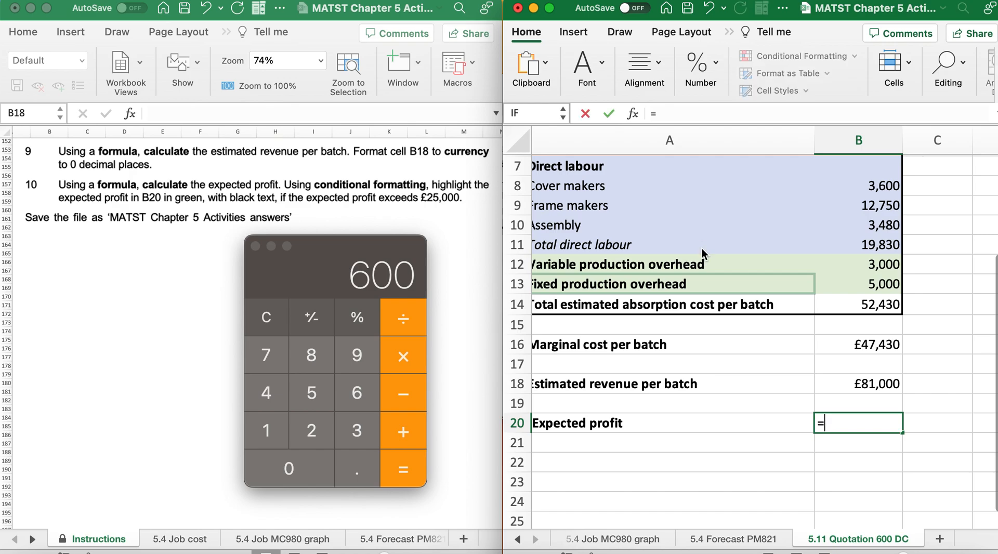
pyautogui.click(844, 384)
pyautogui.write('-')
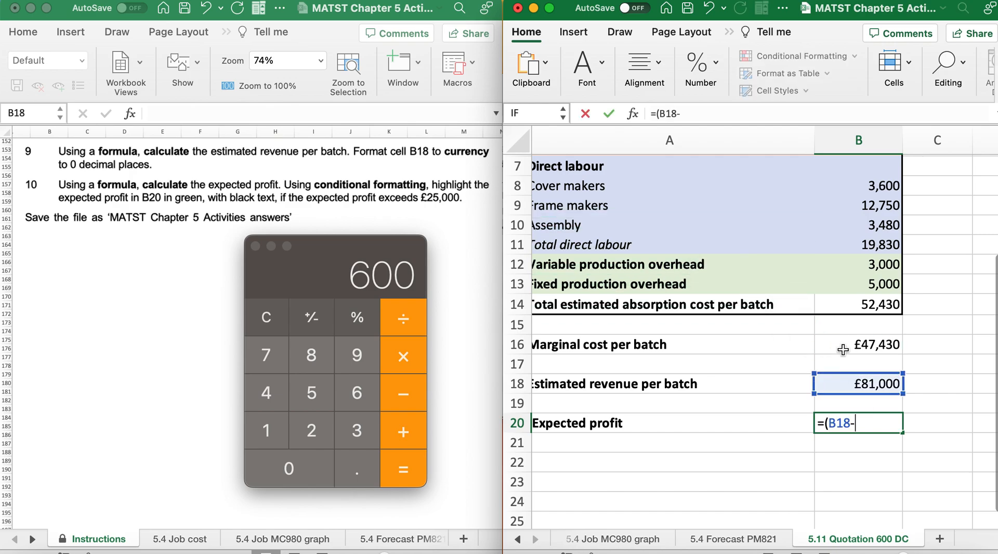
pyautogui.click(843, 304)
pyautogui.write(')')
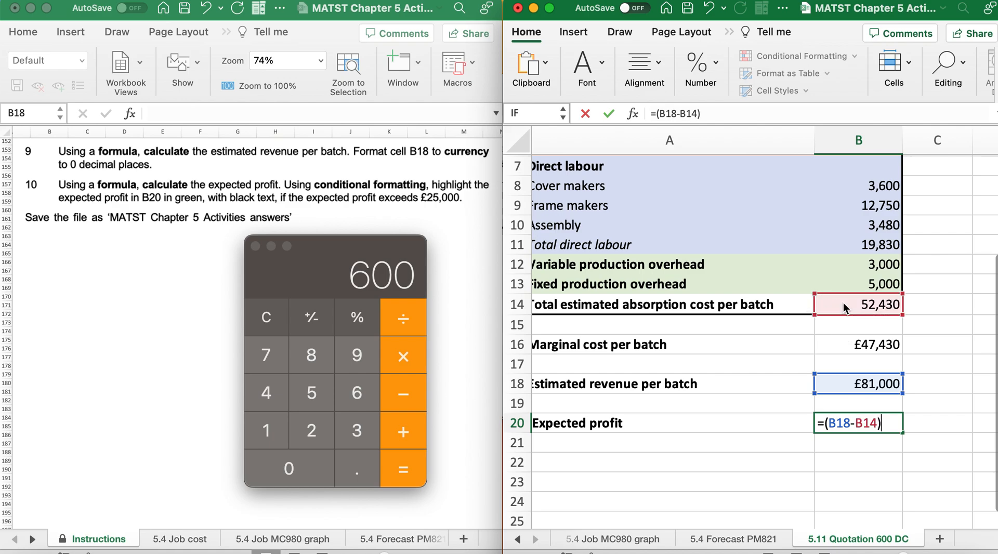
pyautogui.press('Return')
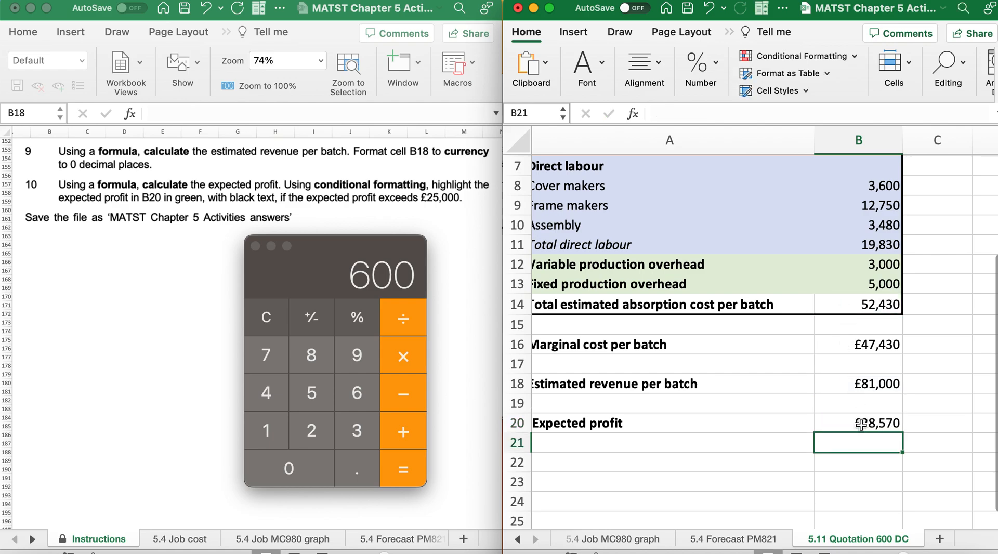
# Set up a Greater Than conditional formatting rule for B20 with the threshold 25000
pyautogui.click(861, 423)
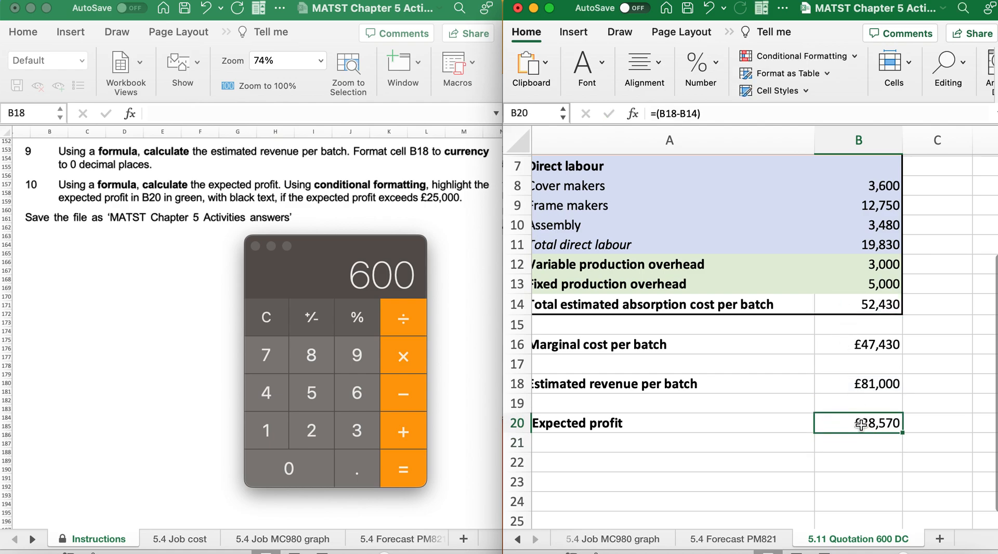
pyautogui.click(852, 58)
pyautogui.moveTo(822, 76)
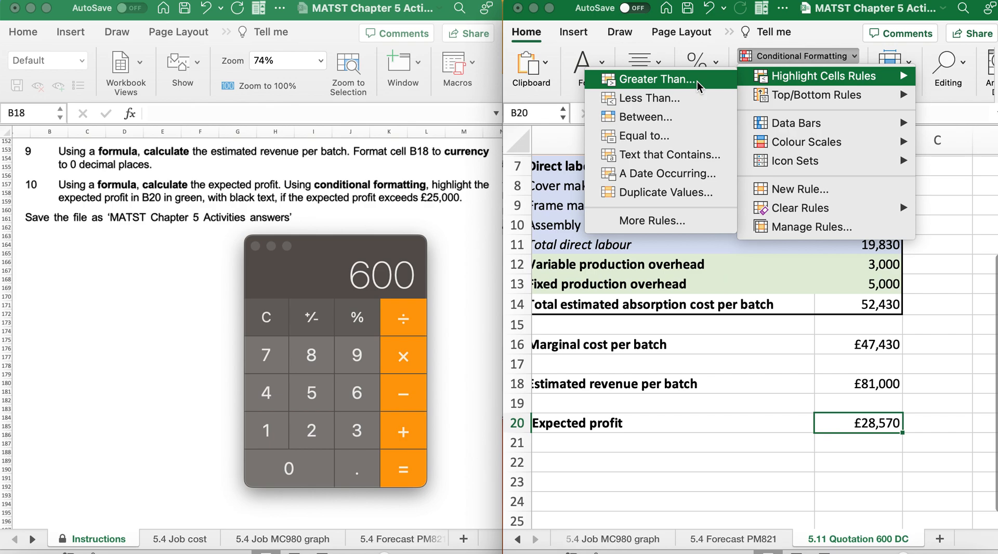
pyautogui.click(697, 81)
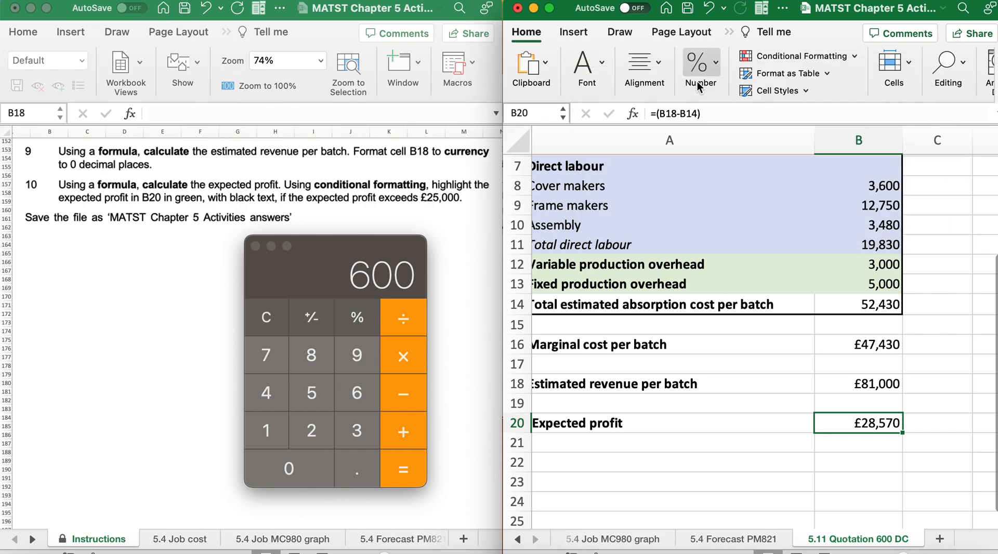
pyautogui.write('25000')
pyautogui.moveTo(378, 99); pyautogui.dragTo(628, 76)
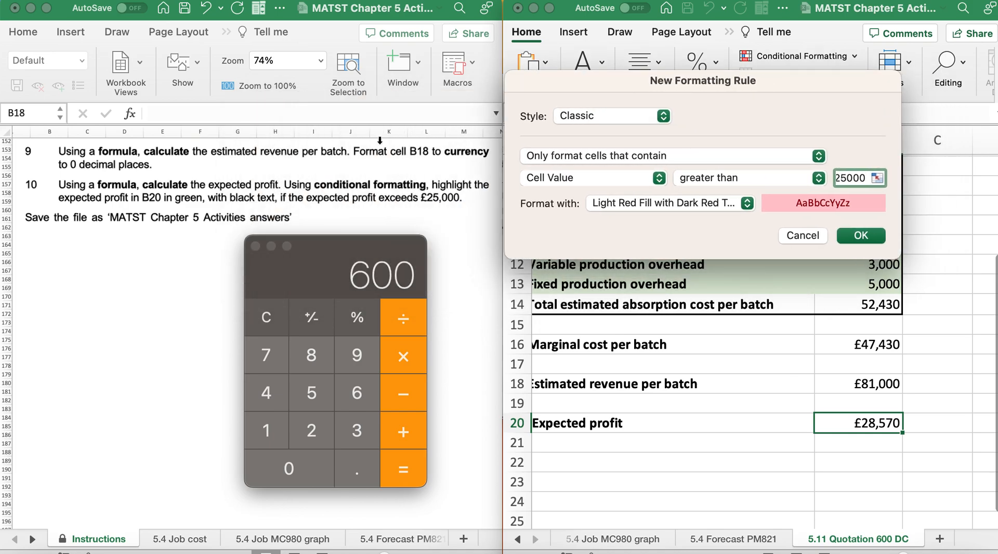
# Give the rule for B20 a customised format with light green fill and black font colour, and apply it
pyautogui.click(717, 207)
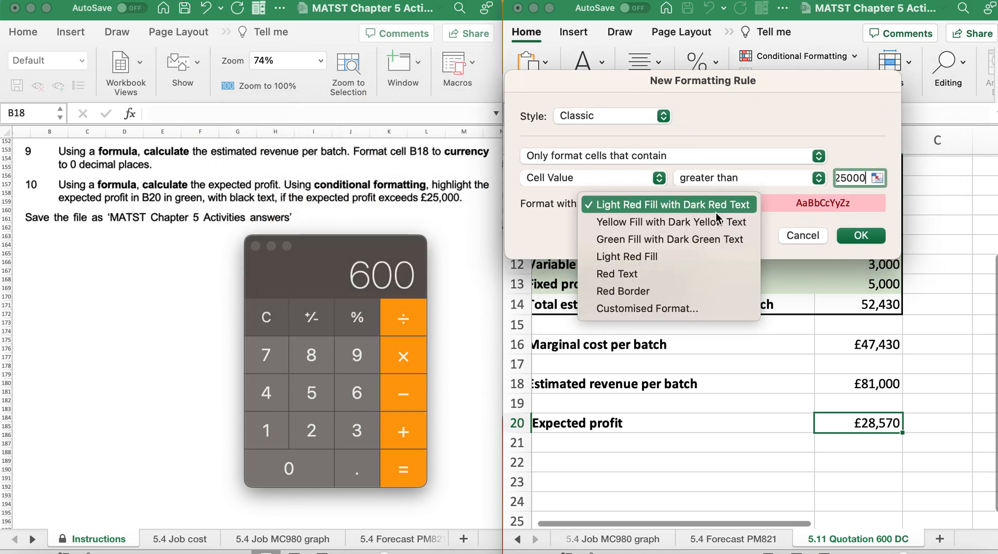
pyautogui.click(679, 304)
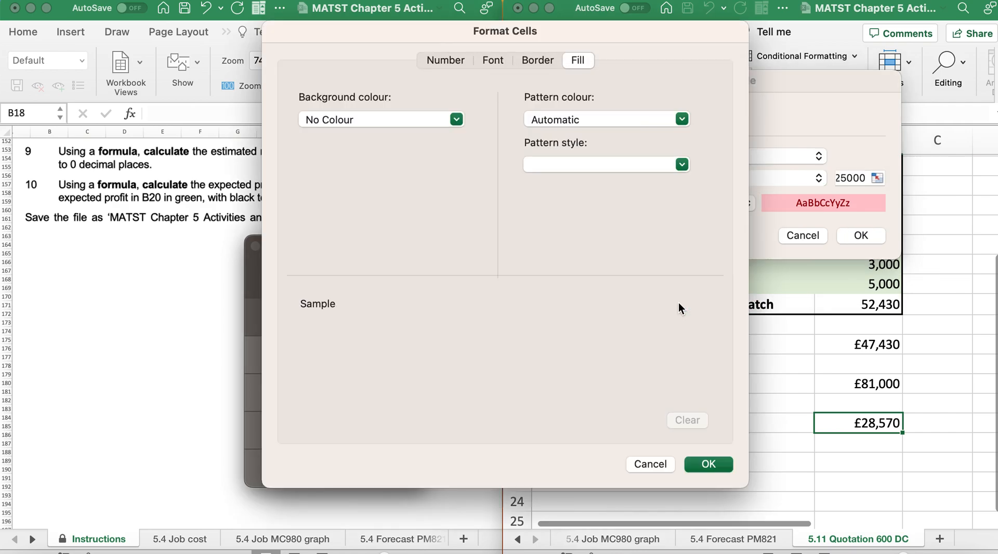
pyautogui.click(457, 120)
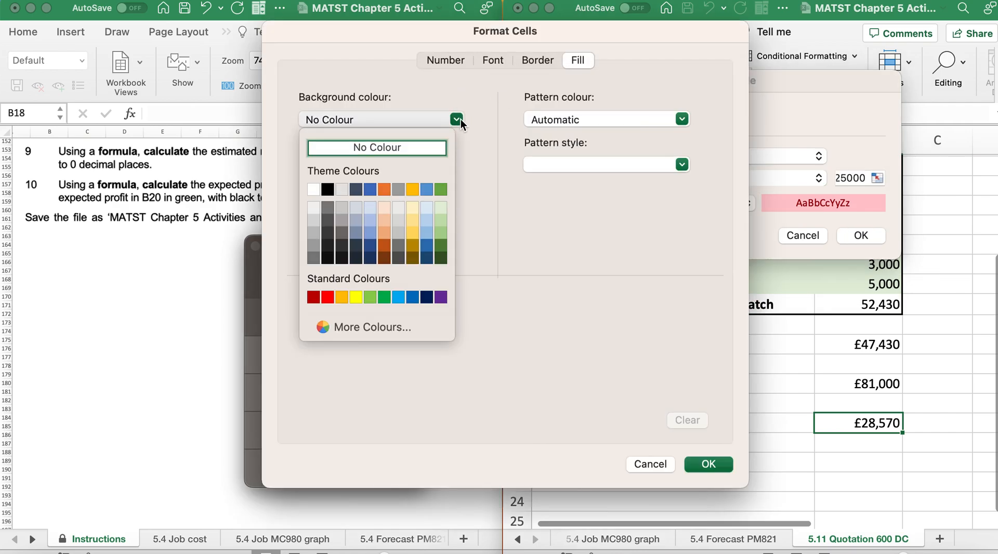
pyautogui.click(438, 210)
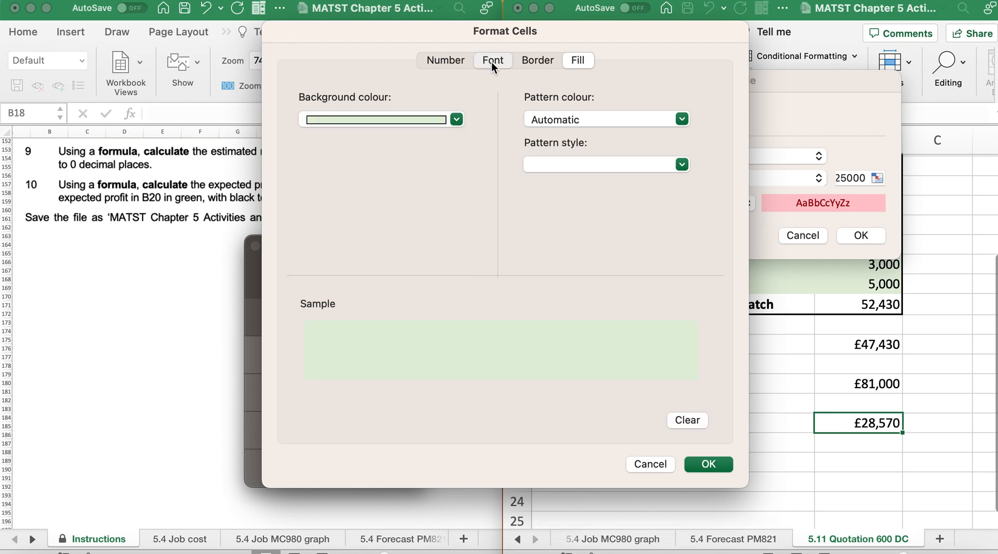
pyautogui.click(491, 61)
pyautogui.click(605, 240)
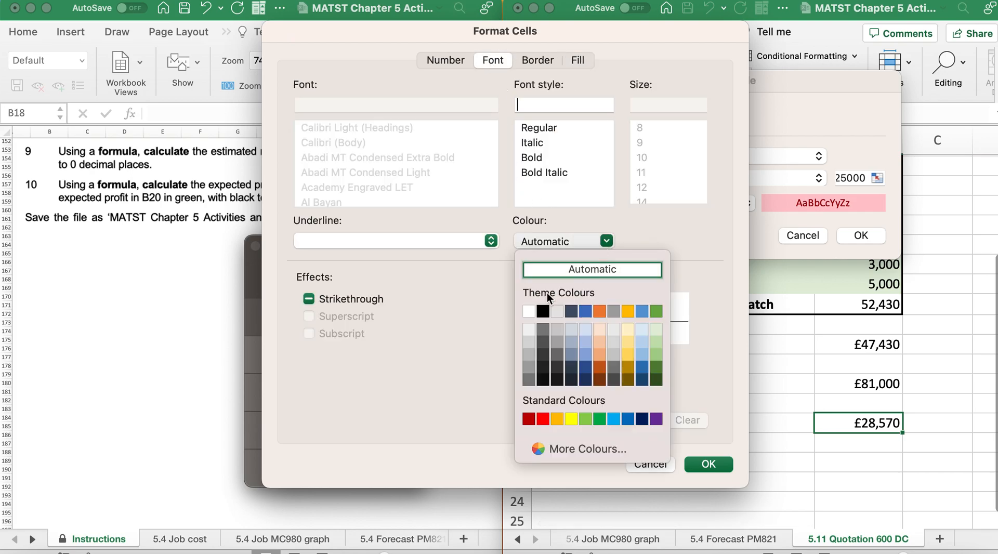
pyautogui.click(543, 308)
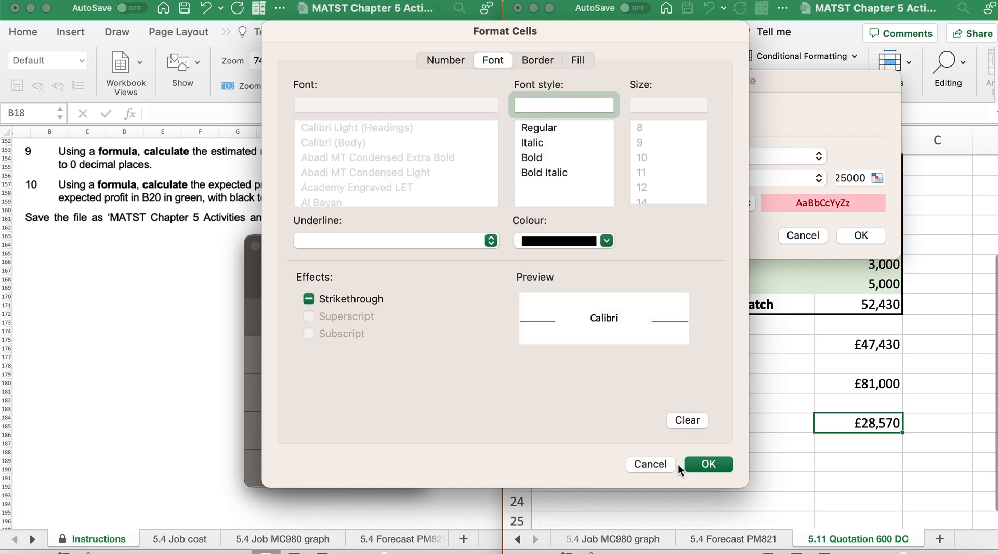
pyautogui.click(706, 465)
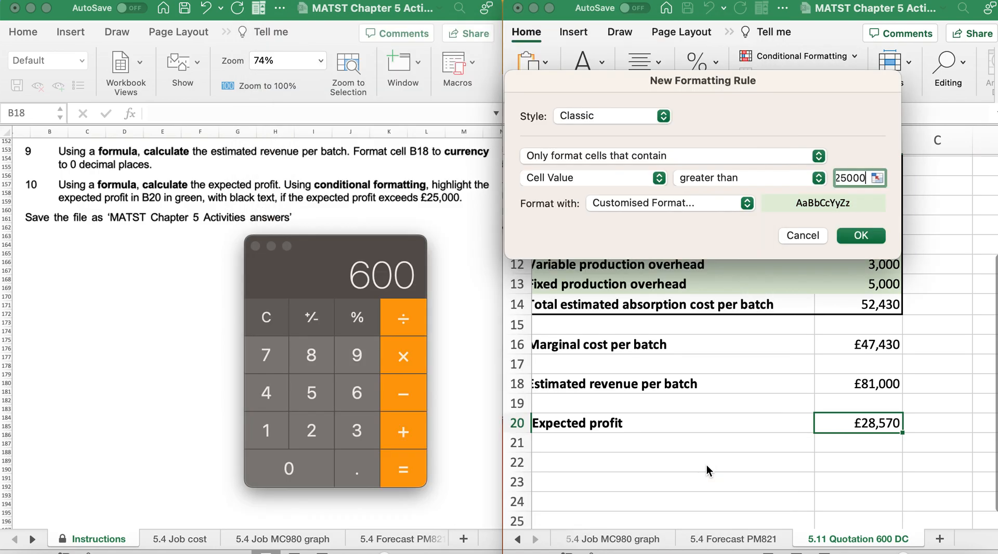
pyautogui.click(860, 237)
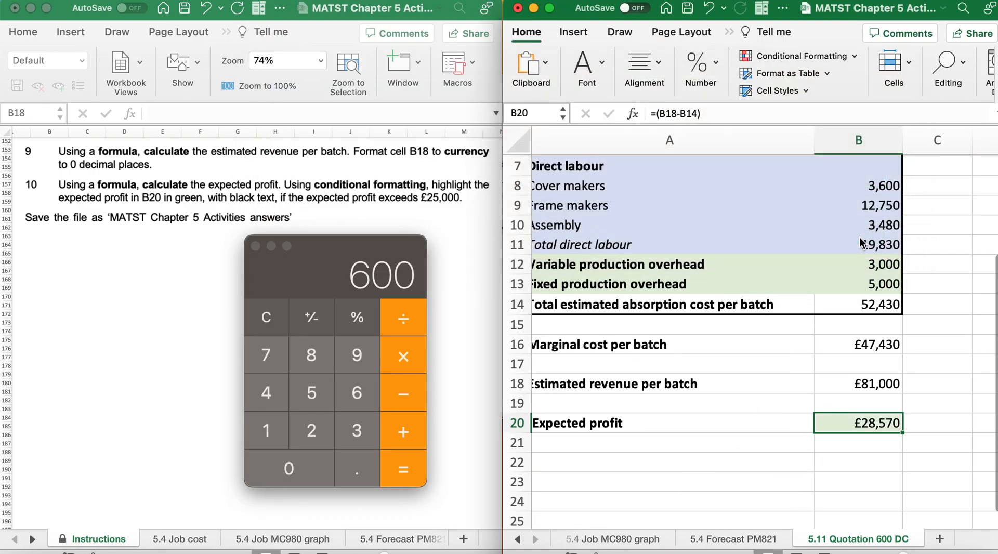
pyautogui.click(700, 457)
pyautogui.scroll(1, 673, 320)
pyautogui.scroll(5, 673, 321)
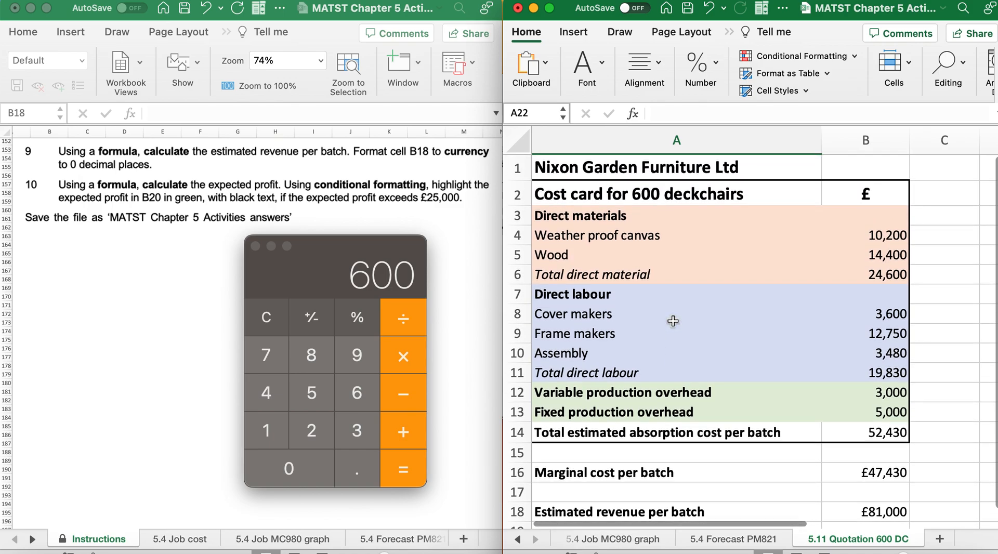